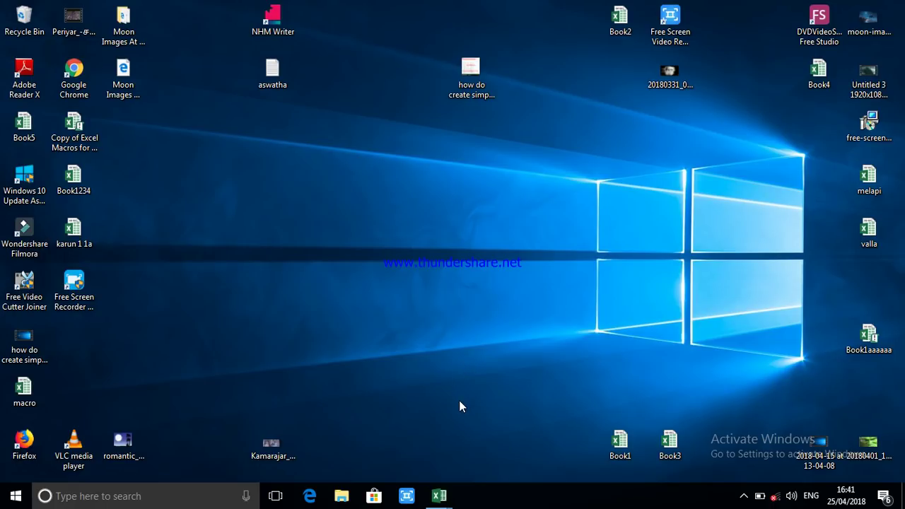
Switch to the Book1 workbook and scroll through the Sheet1 (2) land-survey records
{"action": "left_click", "coordinate": [449, 495]}
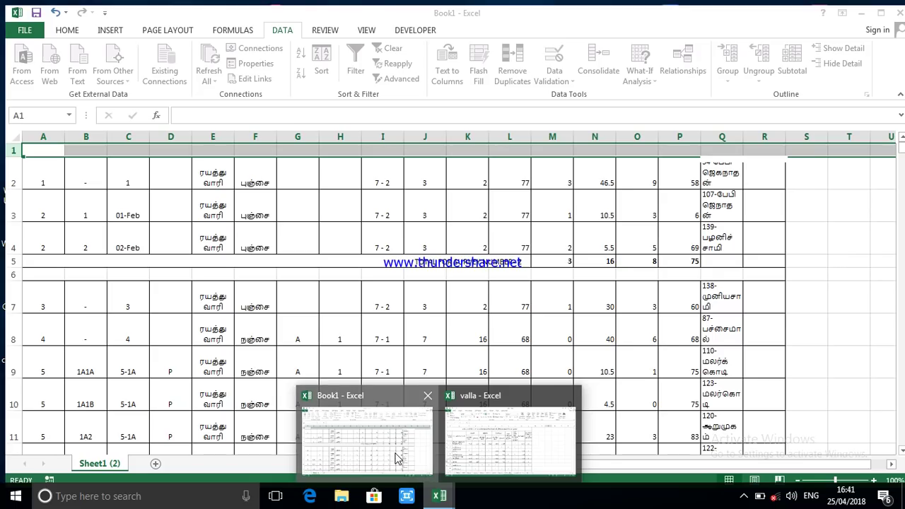
{"action": "left_click", "coordinate": [396, 453]}
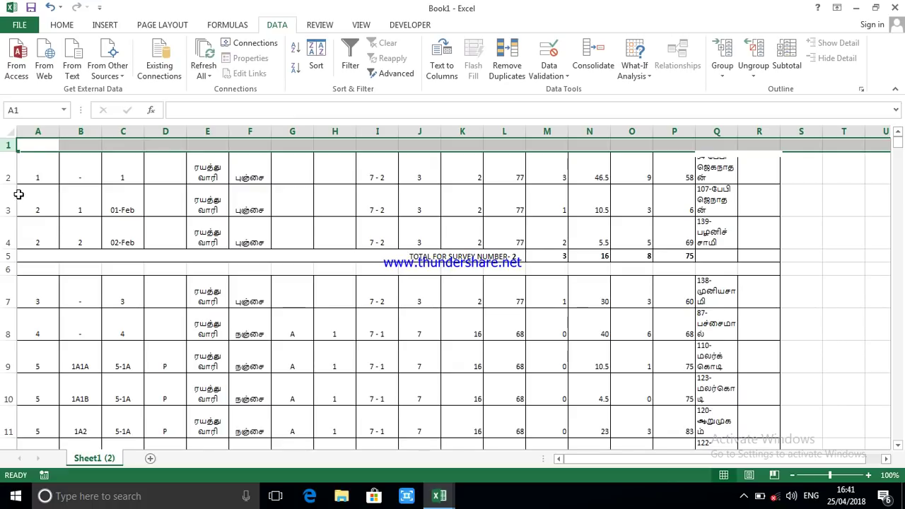
{"action": "scroll", "coordinate": [202, 259], "scroll_direction": "down", "scroll_amount": 3}
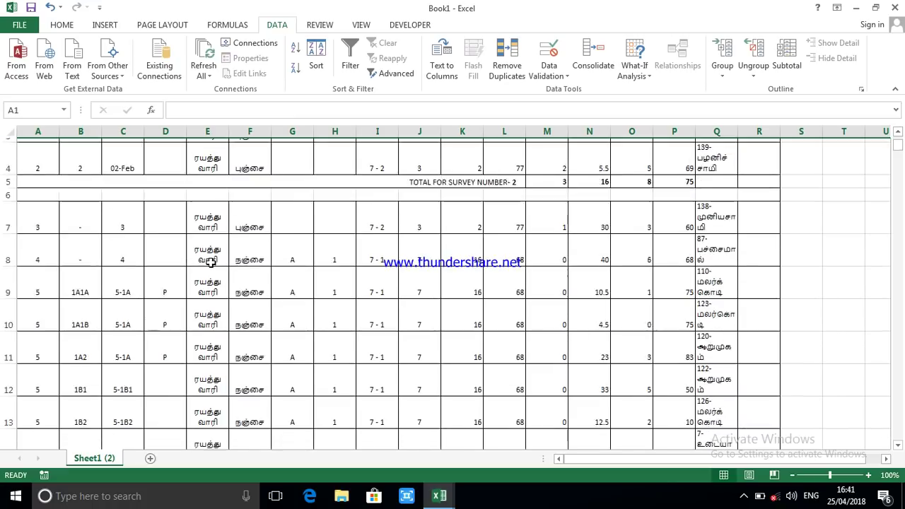
{"action": "scroll", "coordinate": [208, 264], "scroll_direction": "up", "scroll_amount": 3}
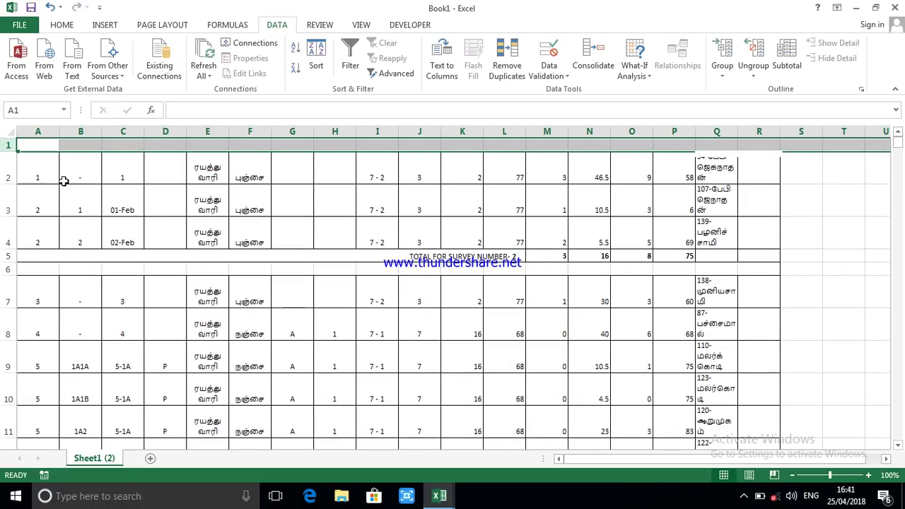
{"action": "scroll", "coordinate": [285, 271], "scroll_direction": "down", "scroll_amount": 4}
{"action": "scroll", "coordinate": [286, 276], "scroll_direction": "up", "scroll_amount": 4}
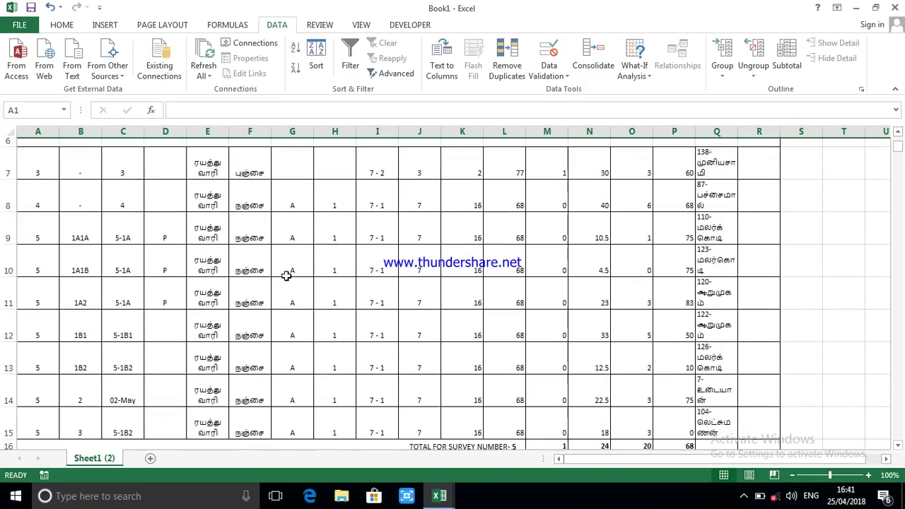
{"action": "scroll", "coordinate": [241, 229], "scroll_direction": "down", "scroll_amount": 10}
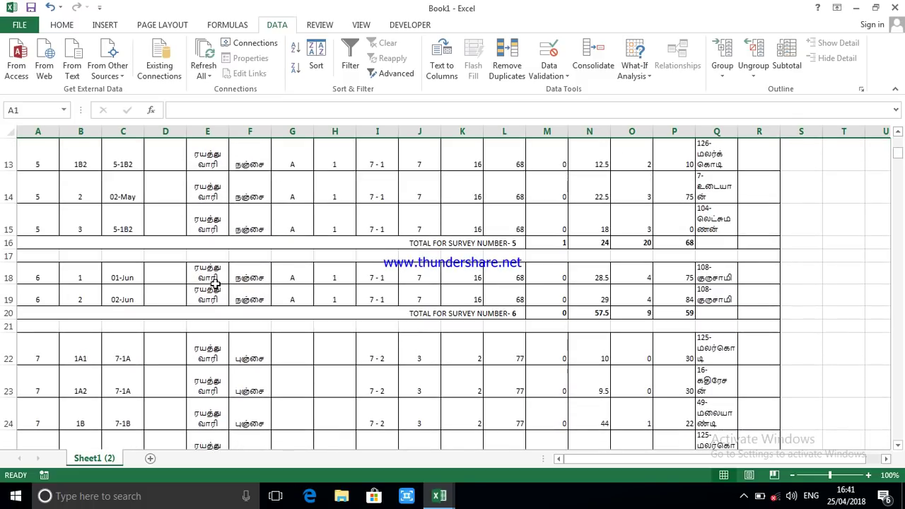
{"action": "scroll", "coordinate": [323, 335], "scroll_direction": "down", "scroll_amount": 12}
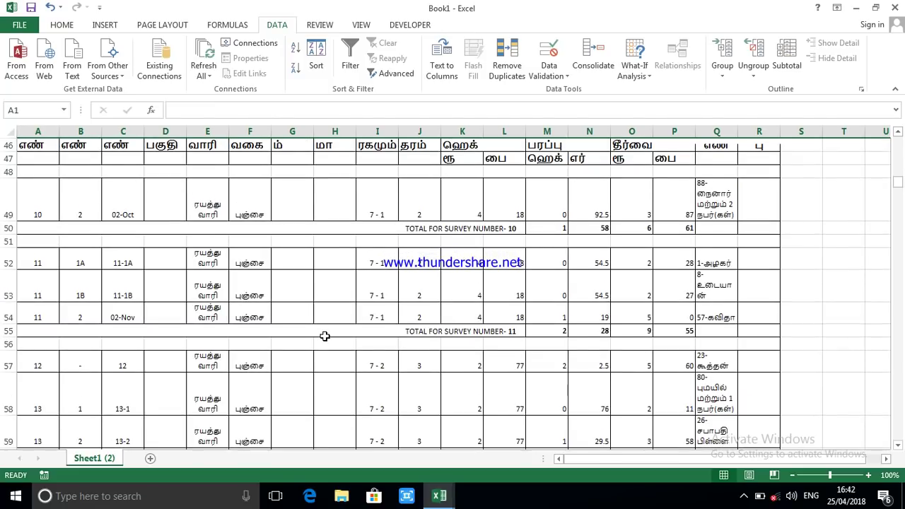
{"action": "scroll", "coordinate": [438, 495], "scroll_direction": "up", "scroll_amount": 7}
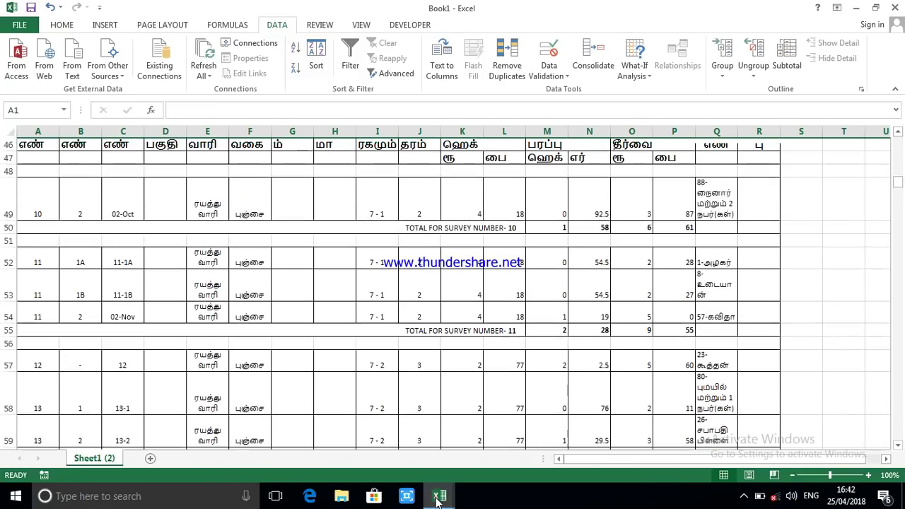
{"action": "mouse_move", "coordinate": [439, 496]}
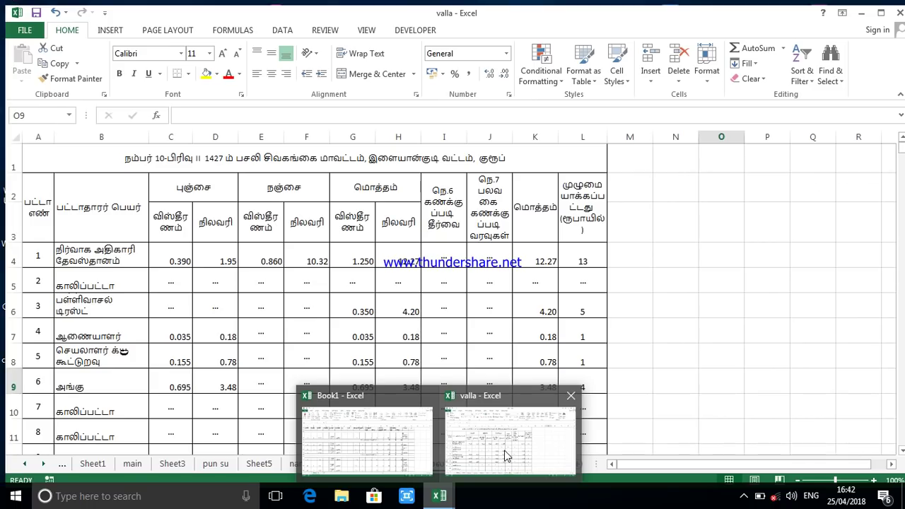
{"action": "key", "text": "alt+Tab"}
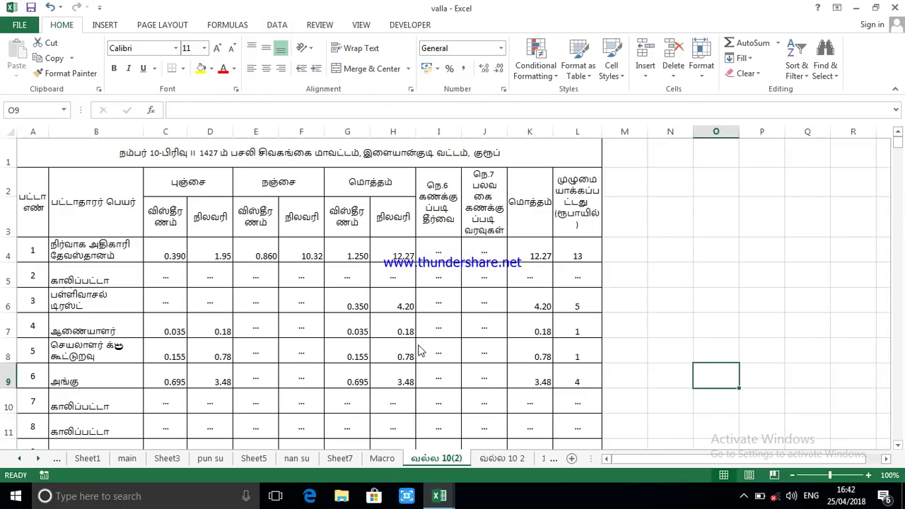
{"action": "scroll", "coordinate": [319, 422], "scroll_direction": "down", "scroll_amount": 5}
{"action": "scroll", "coordinate": [325, 382], "scroll_direction": "up", "scroll_amount": 4}
{"action": "scroll", "coordinate": [341, 335], "scroll_direction": "up", "scroll_amount": 1}
{"action": "left_click", "coordinate": [440, 507]}
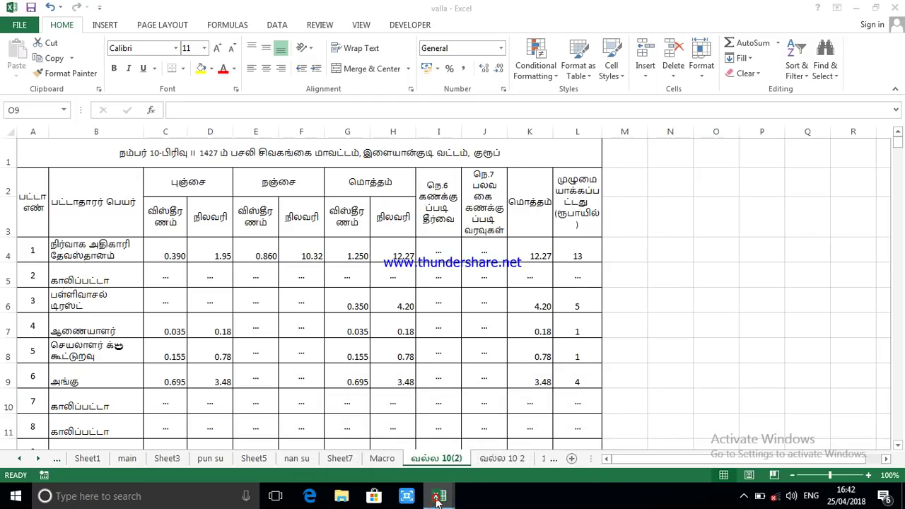
{"action": "left_click", "coordinate": [386, 439]}
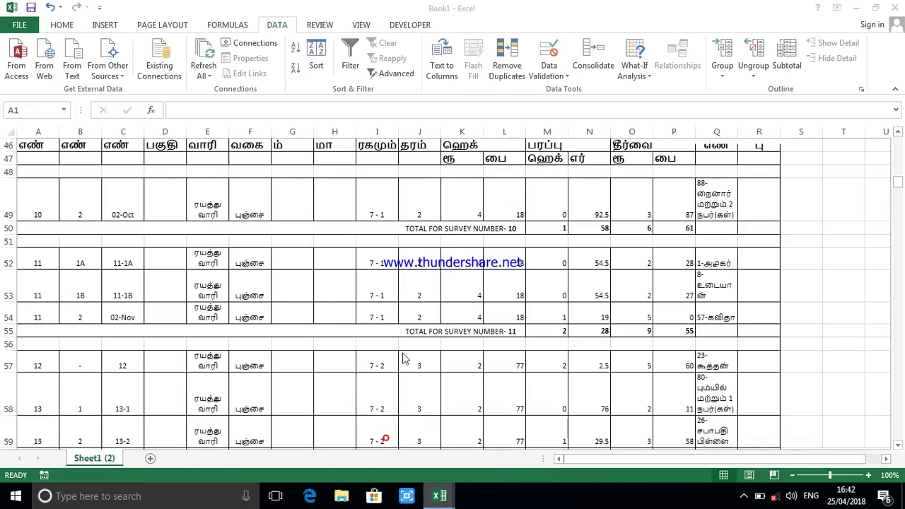
{"action": "scroll", "coordinate": [453, 307], "scroll_direction": "up", "scroll_amount": 15}
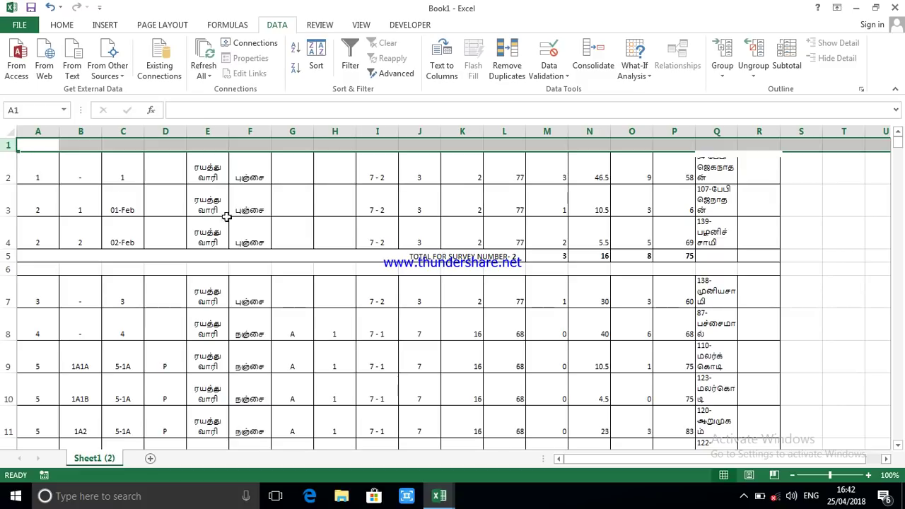
Delete row 1 of Sheet1 (2), insert a blank top row, and select the whole sheet
{"action": "left_click", "coordinate": [252, 221]}
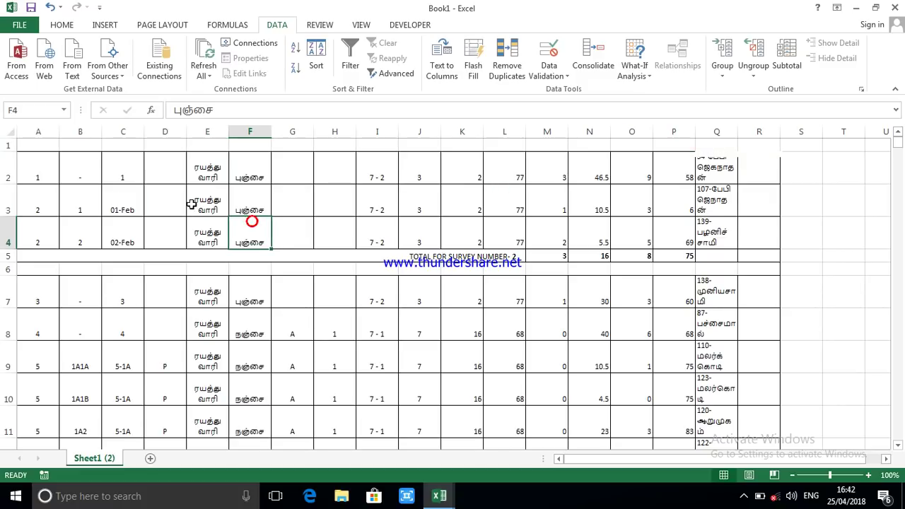
{"action": "left_click", "coordinate": [9, 145]}
{"action": "right_click", "coordinate": [8, 145]}
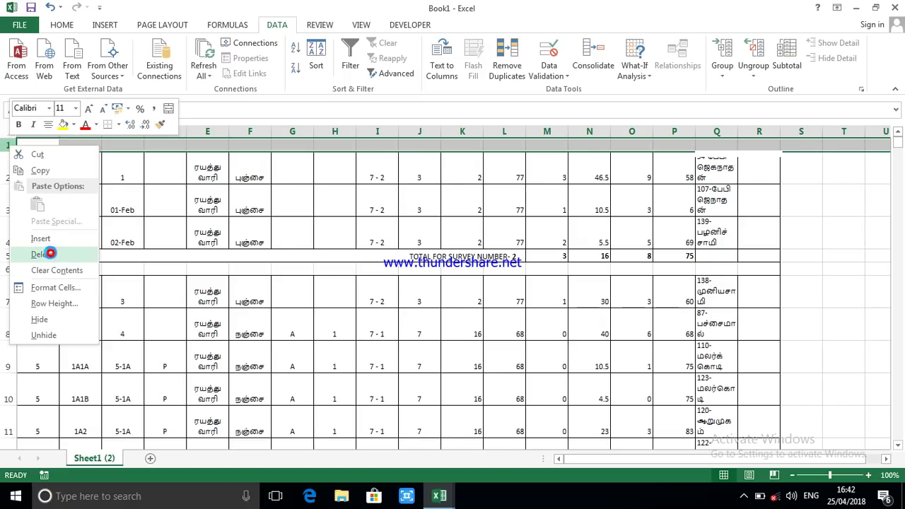
{"action": "left_click", "coordinate": [42, 255]}
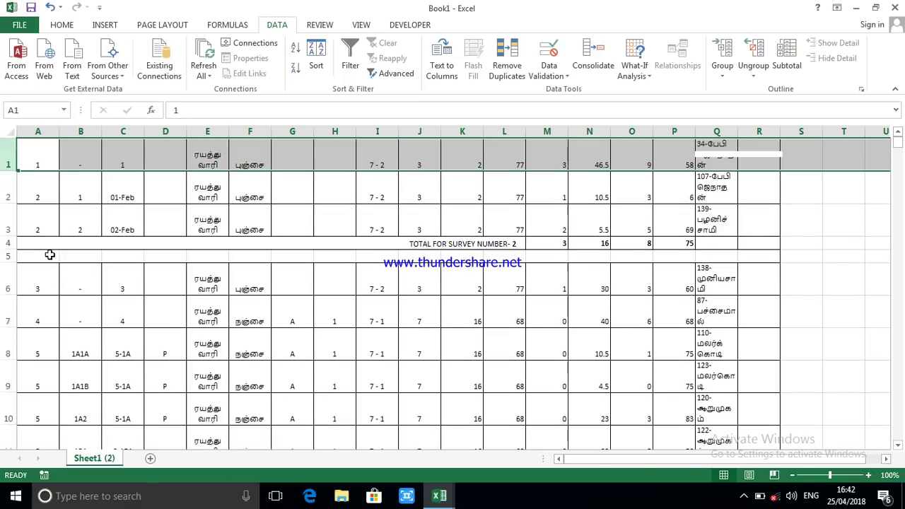
{"action": "right_click", "coordinate": [4, 152]}
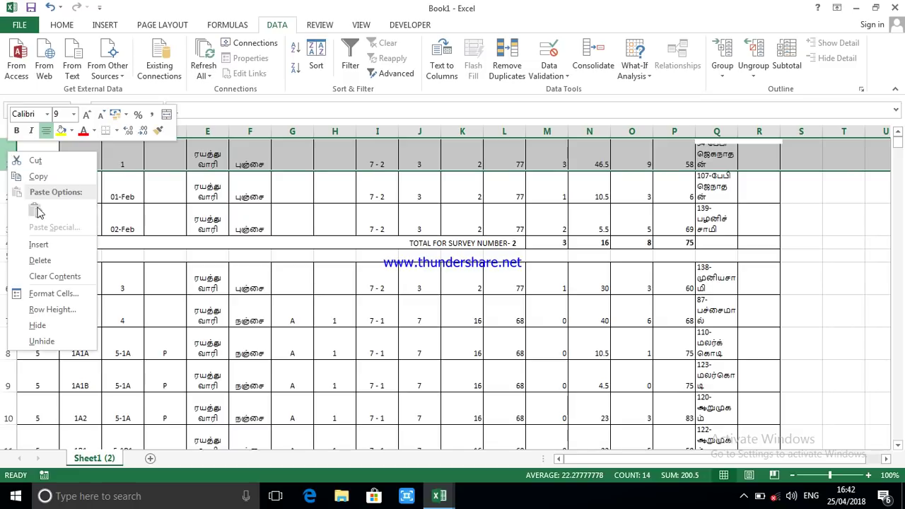
{"action": "left_click", "coordinate": [39, 244]}
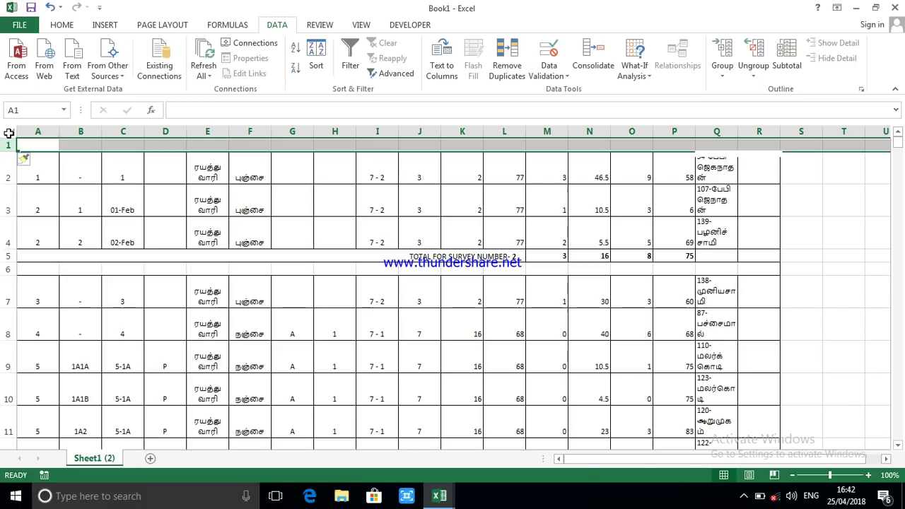
{"action": "left_click", "coordinate": [8, 133]}
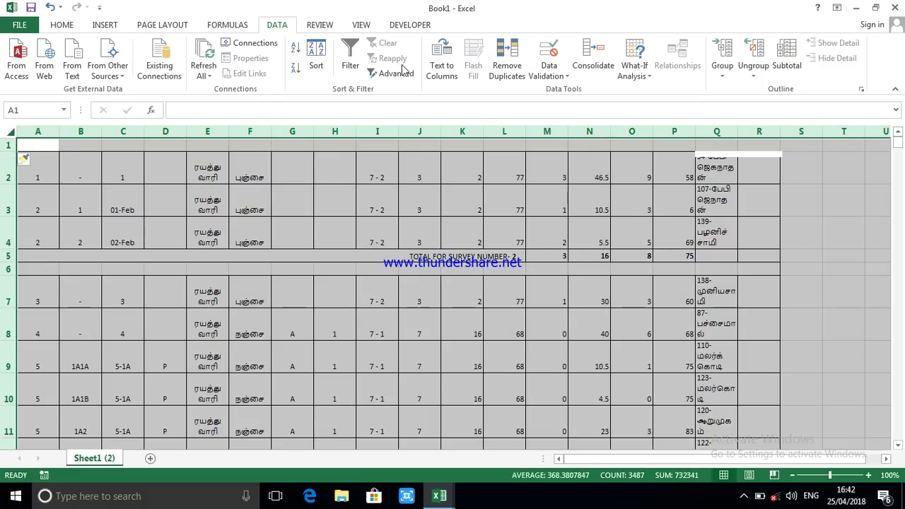
Turn on Data filtering and move the stray picture off cell Q1 to beside R1
{"action": "left_click", "coordinate": [346, 66]}
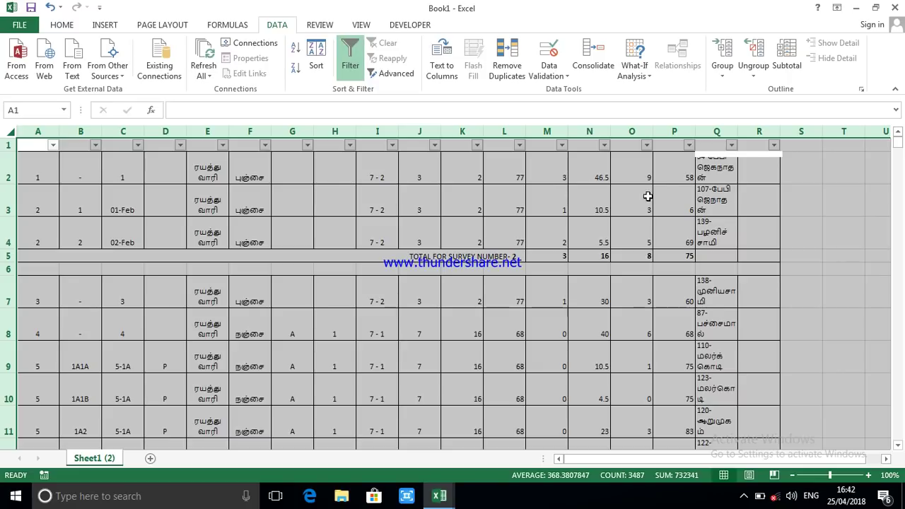
{"action": "left_click", "coordinate": [733, 147]}
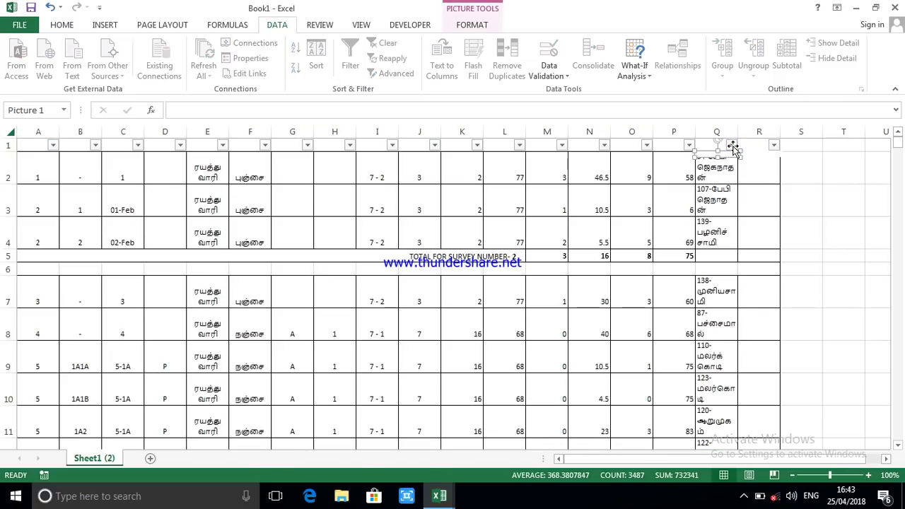
{"action": "key", "text": "ctrl+x"}
{"action": "key", "text": "ctrl+v"}
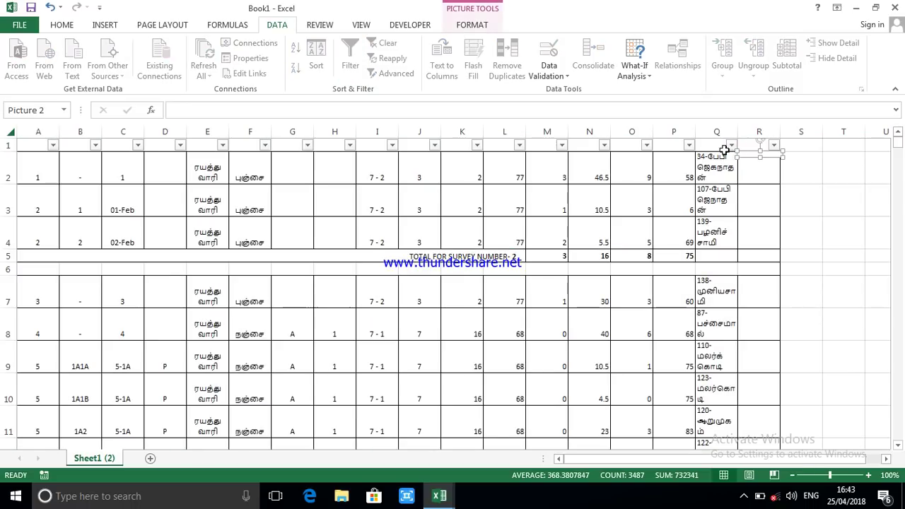
Filter column Q to exclude பட்டா எண் header rows and blanks, leaving 203 of 341 records
{"action": "left_click", "coordinate": [731, 146]}
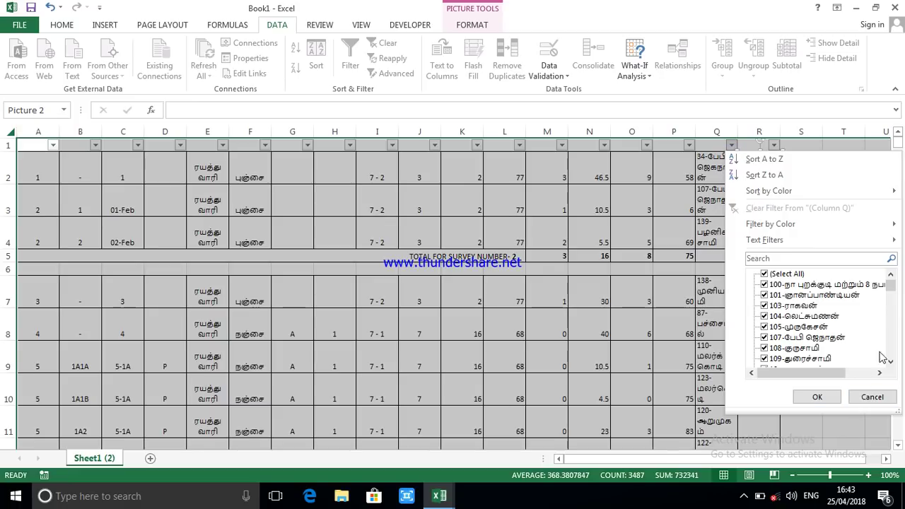
{"action": "left_click_drag", "start_coordinate": [891, 287], "coordinate": [889, 369]}
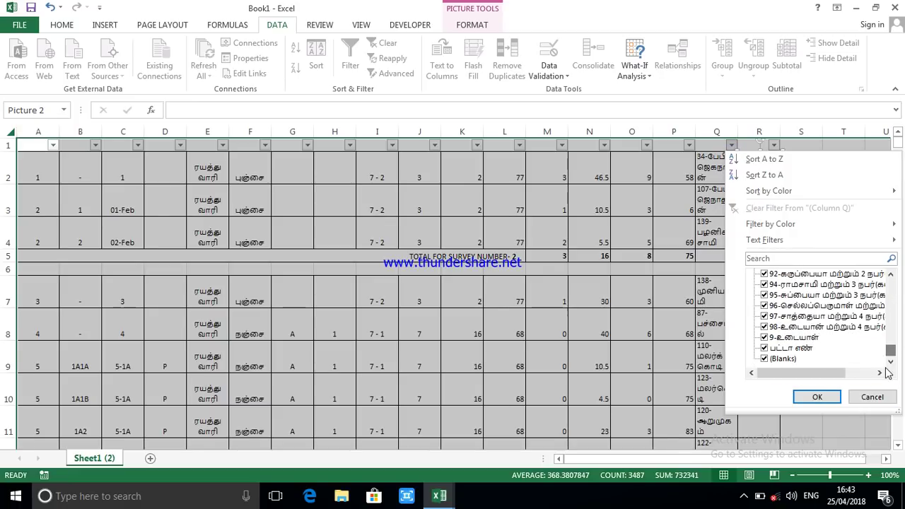
{"action": "left_click", "coordinate": [798, 349]}
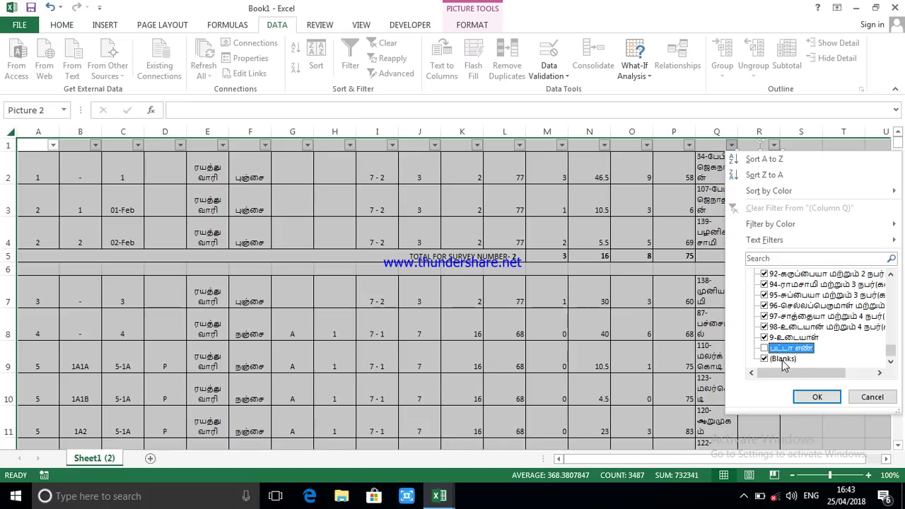
{"action": "left_click", "coordinate": [782, 360]}
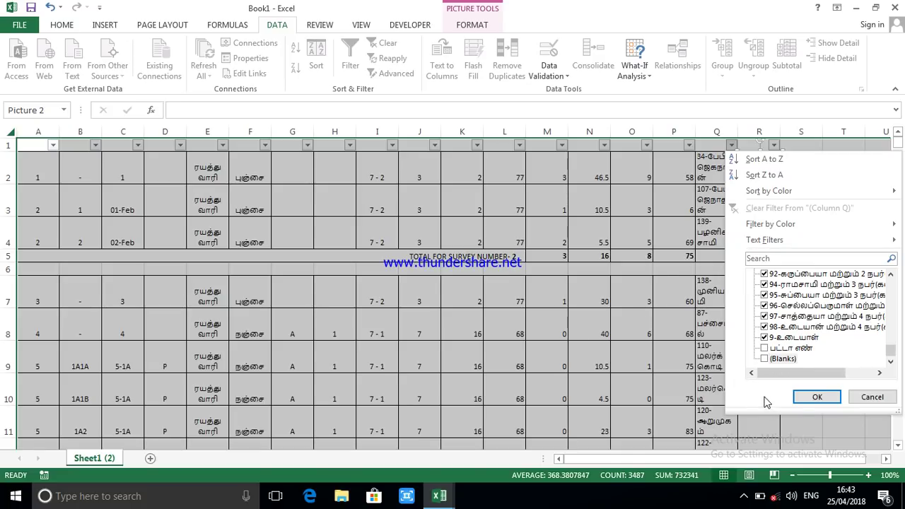
{"action": "left_click", "coordinate": [816, 398]}
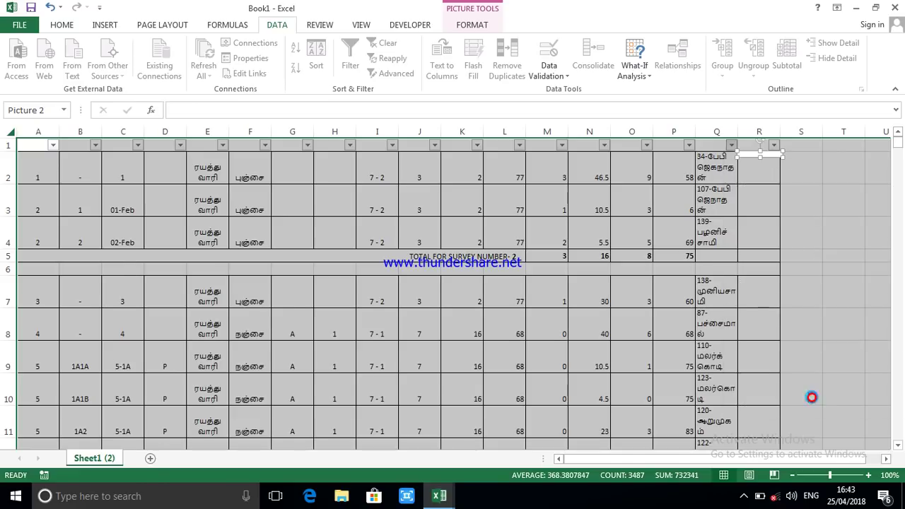
{"action": "scroll", "coordinate": [350, 222], "scroll_direction": "down", "scroll_amount": 3}
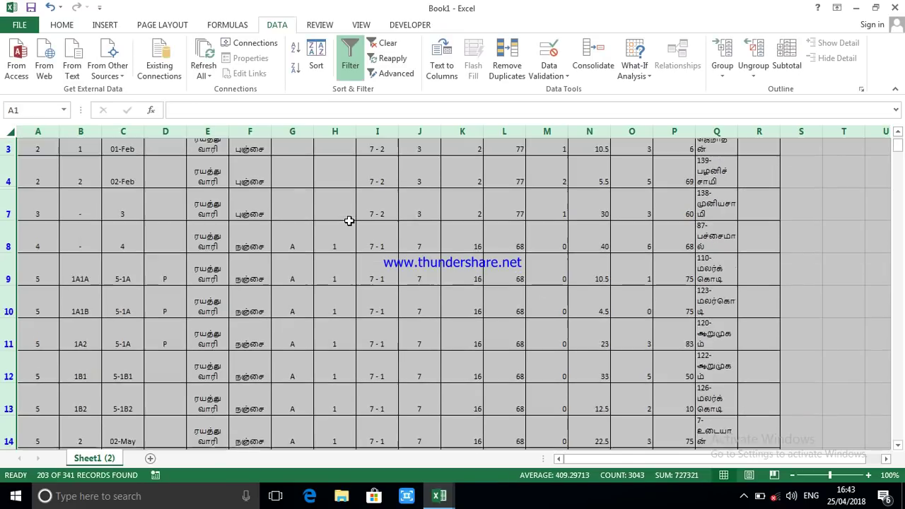
{"action": "scroll", "coordinate": [349, 221], "scroll_direction": "up", "scroll_amount": 3}
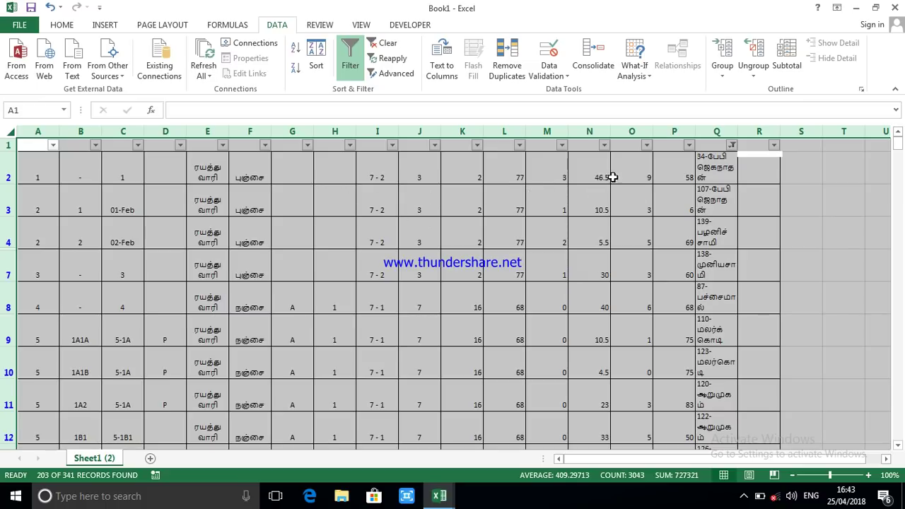
{"action": "scroll", "coordinate": [451, 274], "scroll_direction": "down", "scroll_amount": 2}
{"action": "scroll", "coordinate": [61, 198], "scroll_direction": "up", "scroll_amount": 3}
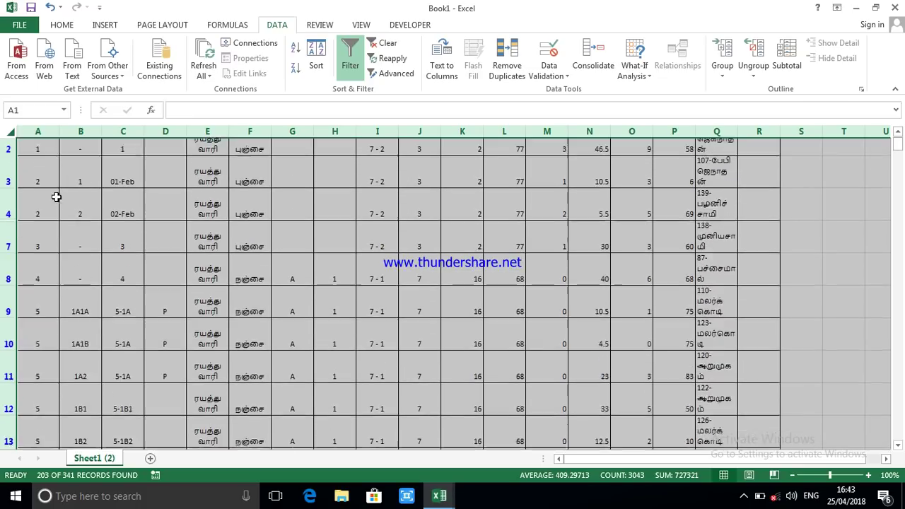
{"action": "scroll", "coordinate": [451, 337], "scroll_direction": "down", "scroll_amount": 3}
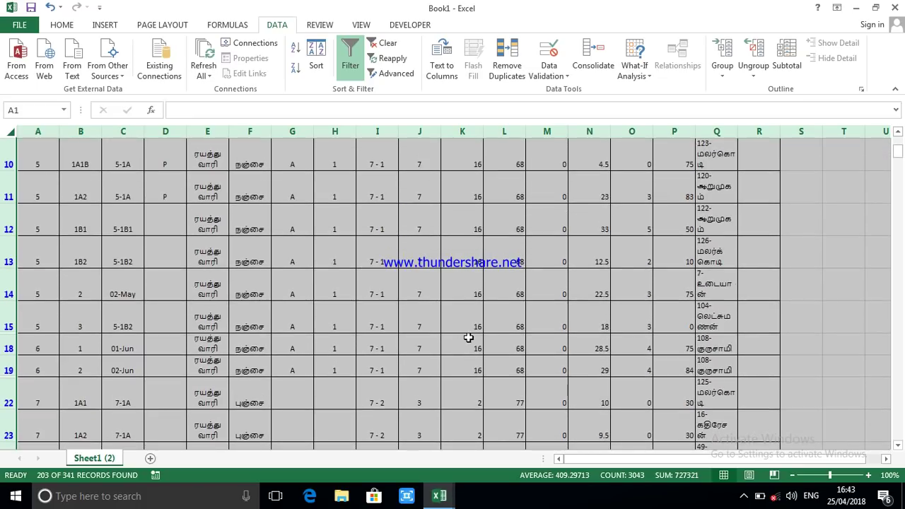
{"action": "scroll", "coordinate": [472, 322], "scroll_direction": "up", "scroll_amount": 3}
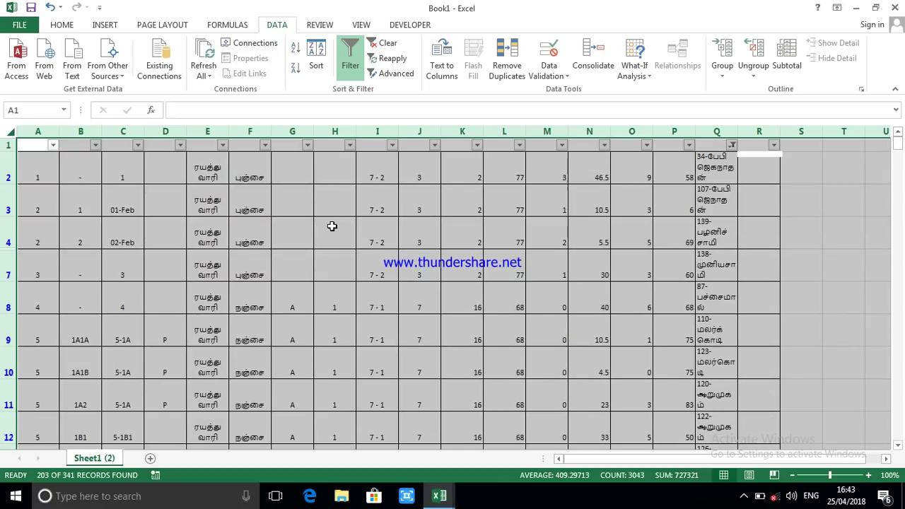
{"action": "scroll", "coordinate": [443, 284], "scroll_direction": "down", "scroll_amount": 3}
{"action": "scroll", "coordinate": [443, 284], "scroll_direction": "up", "scroll_amount": 3}
{"action": "scroll", "coordinate": [415, 307], "scroll_direction": "down", "scroll_amount": 4}
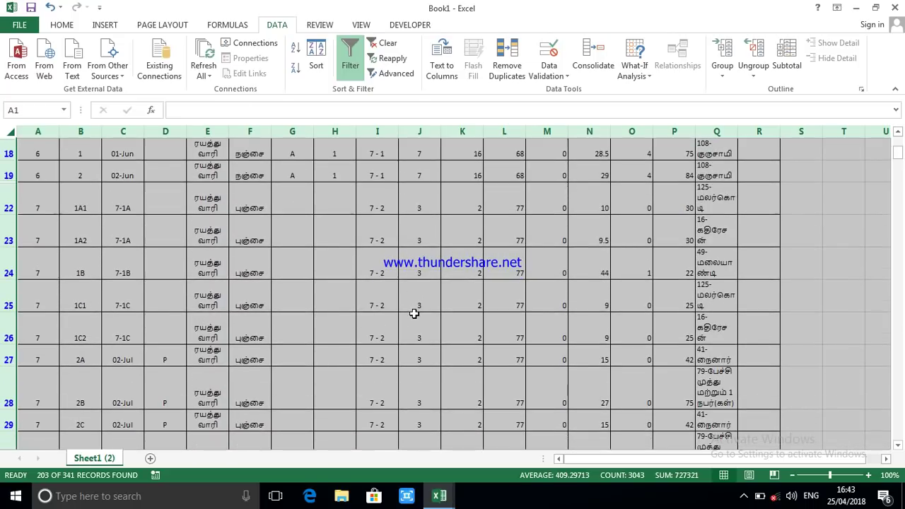
{"action": "scroll", "coordinate": [407, 319], "scroll_direction": "down", "scroll_amount": 10}
{"action": "scroll", "coordinate": [410, 309], "scroll_direction": "up", "scroll_amount": 15}
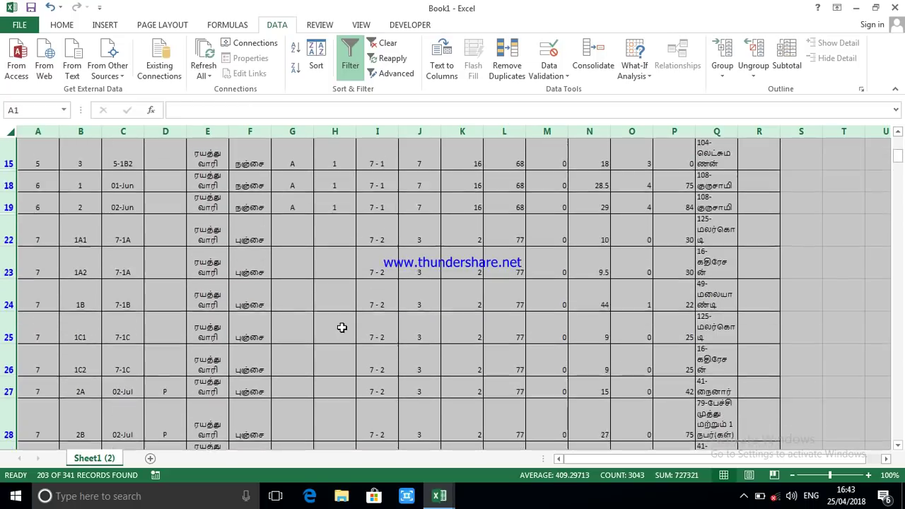
{"action": "left_click_drag", "start_coordinate": [39, 171], "coordinate": [741, 185]}
{"action": "left_click_drag", "start_coordinate": [39, 177], "coordinate": [697, 176]}
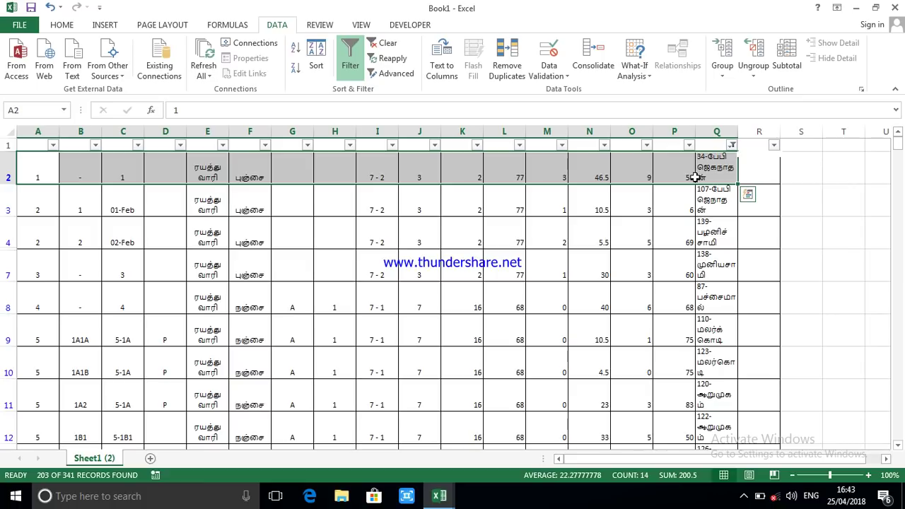
Copy all visible filtered rows and paste them into a new Sheet2 starting at A1
{"action": "key", "text": "ctrl+shift+End"}
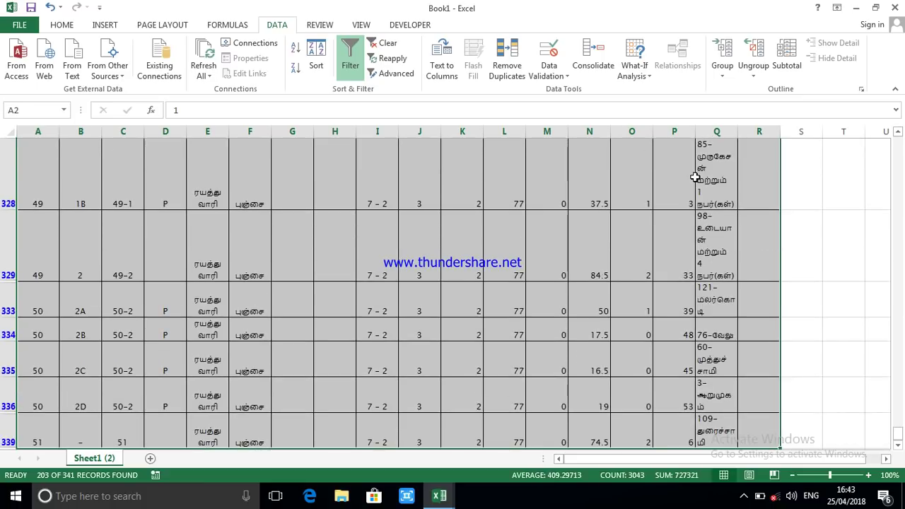
{"action": "key", "text": "ctrl+c"}
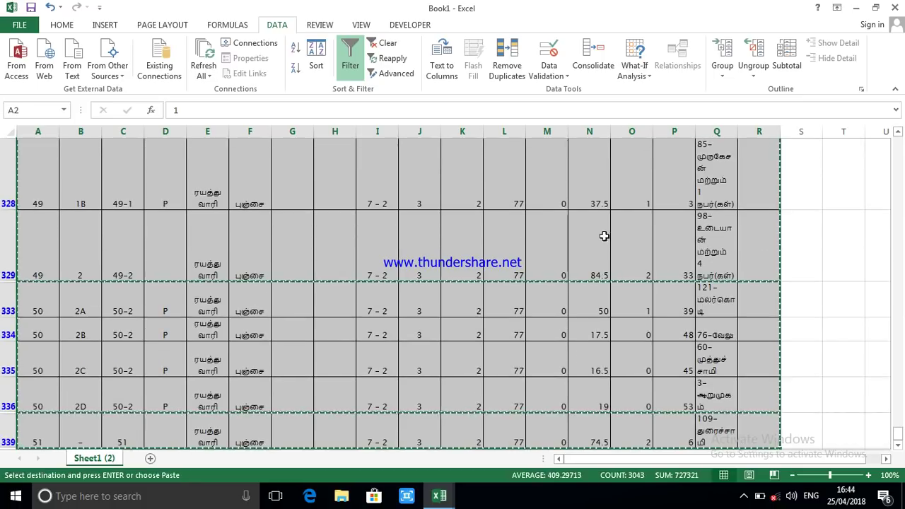
{"action": "left_click", "coordinate": [151, 460]}
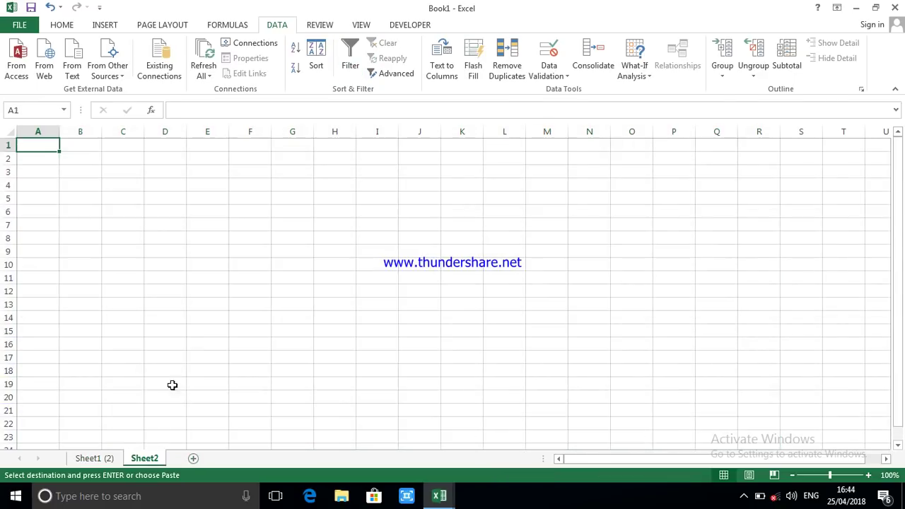
{"action": "key", "text": "Return"}
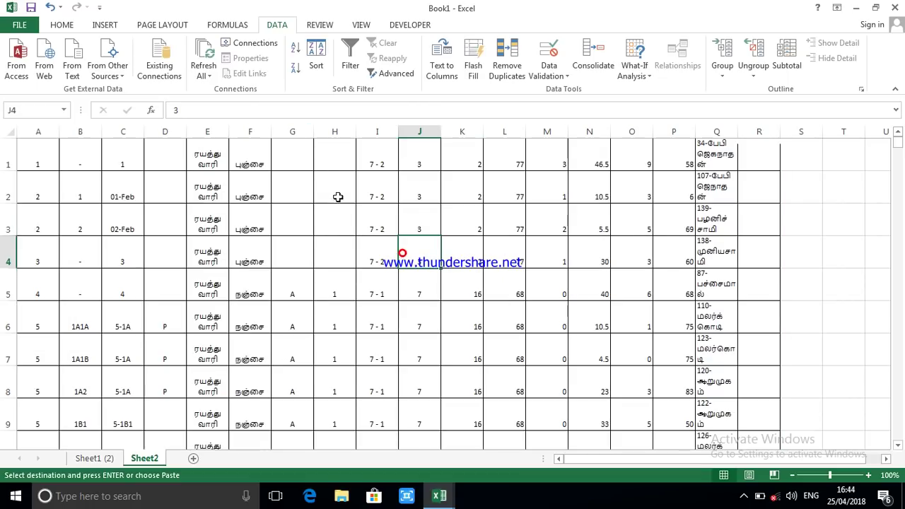
Delete the six Sheet2 columns G through L, shifting owner entries left into column K
{"action": "left_click", "coordinate": [402, 251]}
{"action": "left_click_drag", "start_coordinate": [301, 127], "coordinate": [522, 131]}
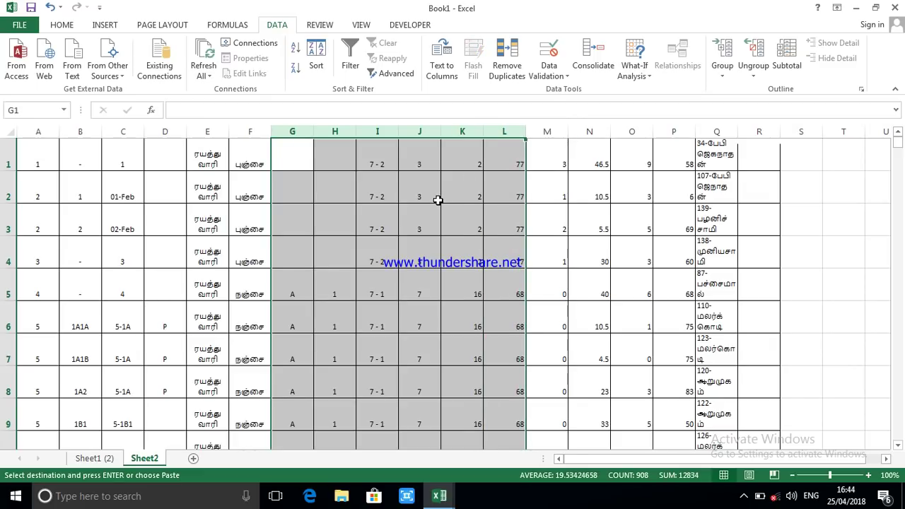
{"action": "right_click", "coordinate": [437, 200]}
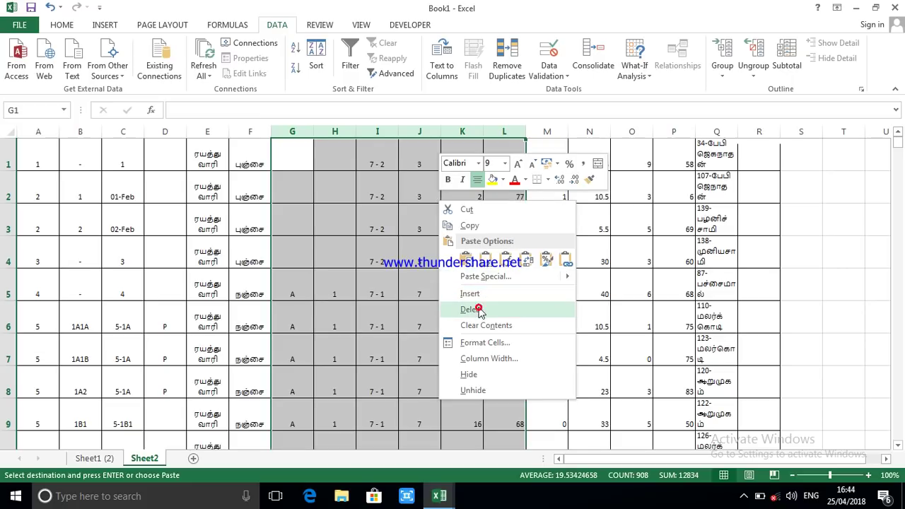
{"action": "left_click", "coordinate": [471, 310]}
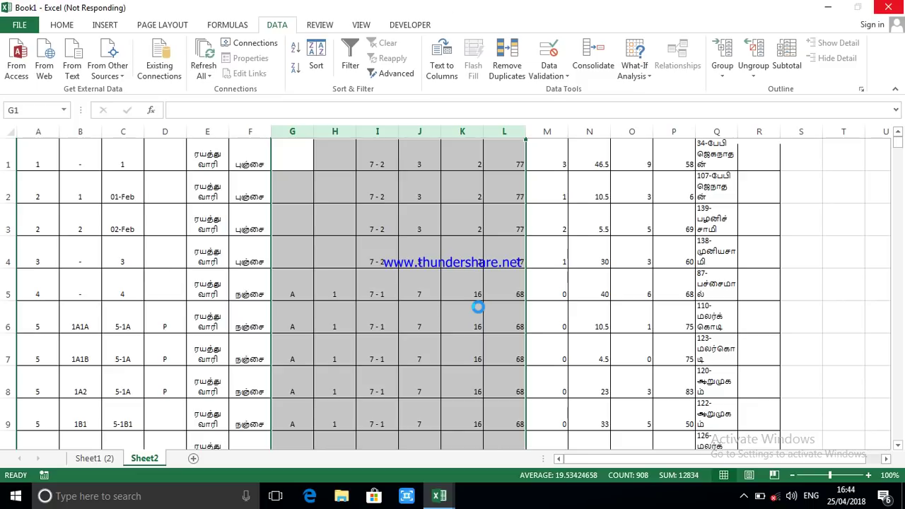
{"action": "left_click", "coordinate": [627, 263]}
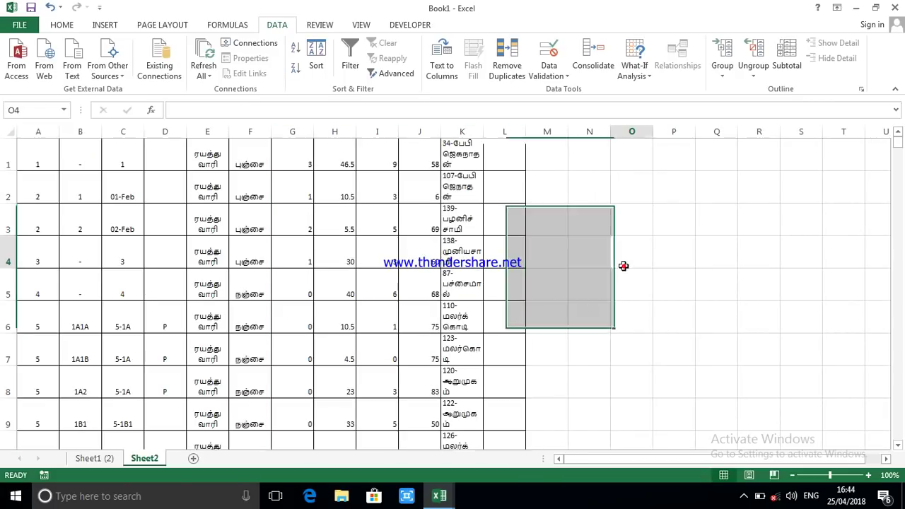
{"action": "left_click", "coordinate": [462, 148]}
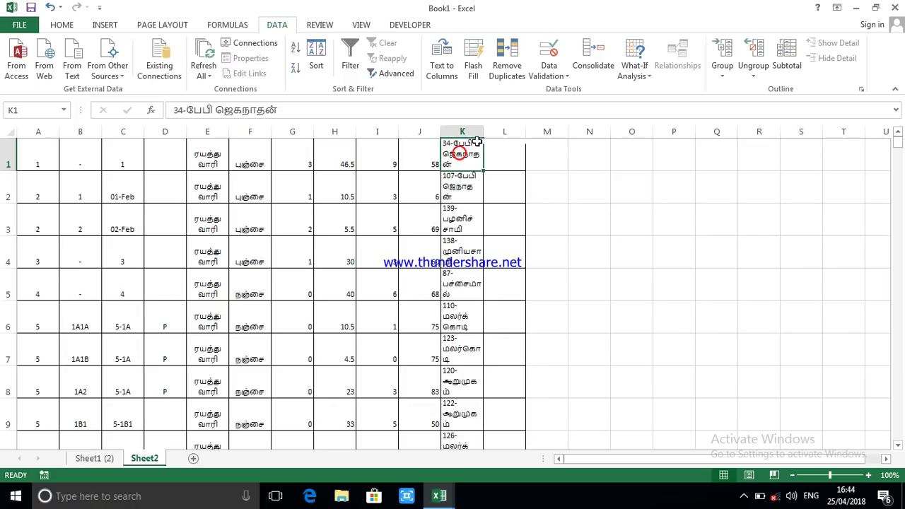
Widen column K and split it with Text to Columns on the '-' delimiter, replacing existing cells
{"action": "left_click_drag", "start_coordinate": [485, 132], "coordinate": [512, 135]}
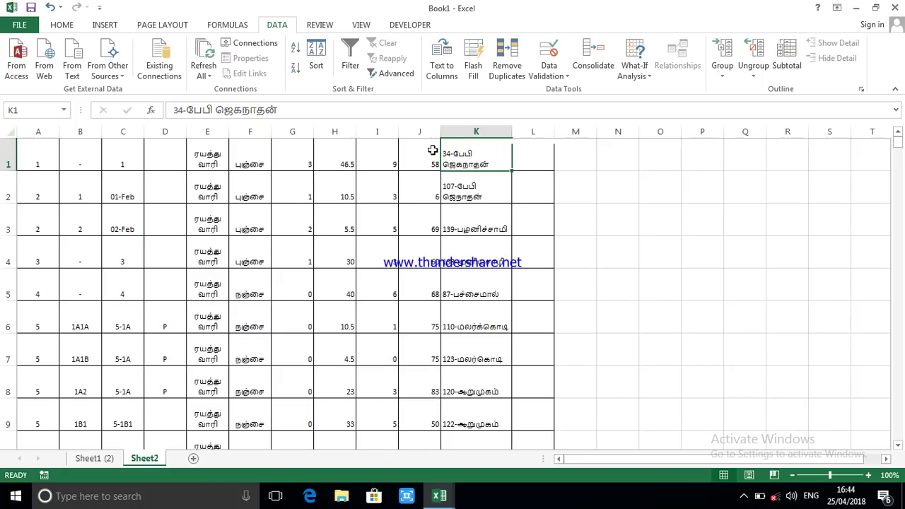
{"action": "left_click", "coordinate": [477, 132]}
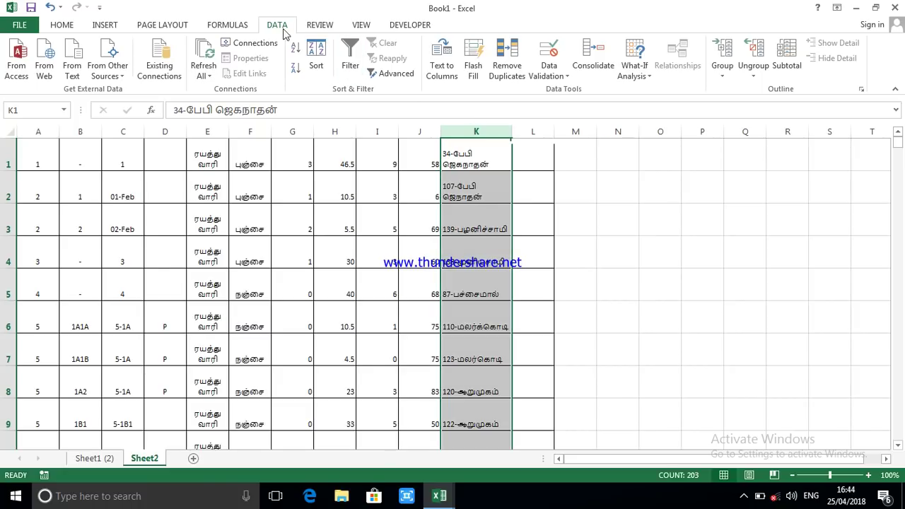
{"action": "left_click", "coordinate": [440, 74]}
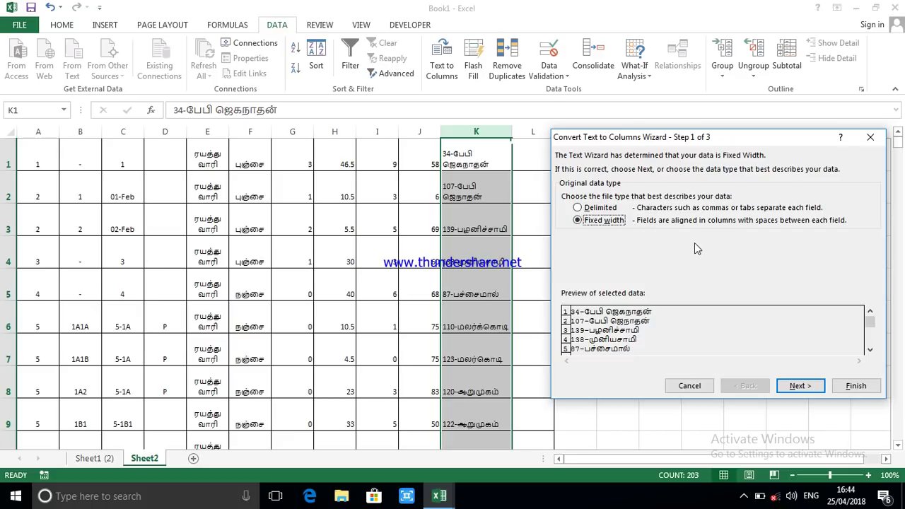
{"action": "left_click", "coordinate": [603, 208]}
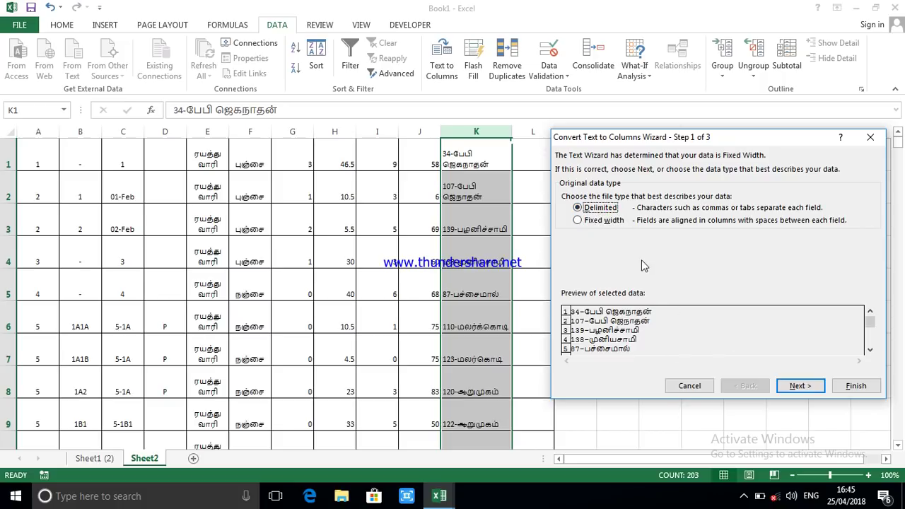
{"action": "left_click", "coordinate": [800, 386]}
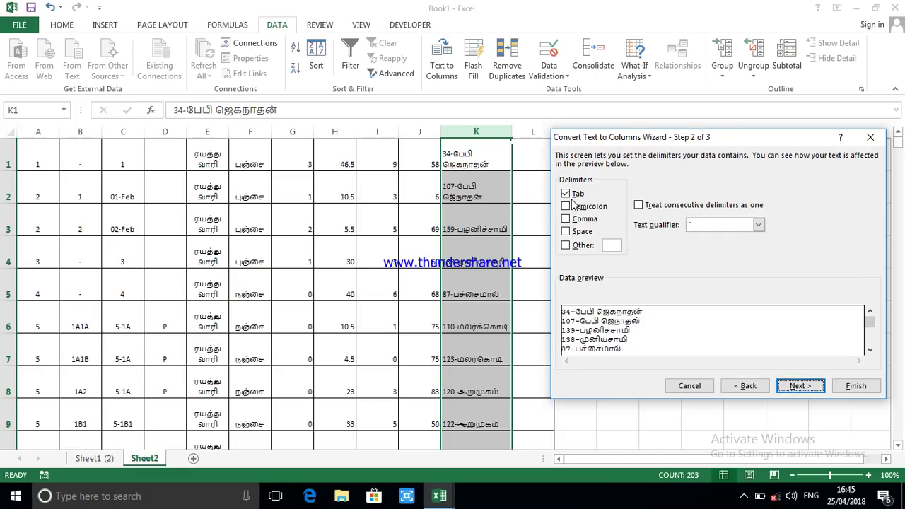
{"action": "left_click", "coordinate": [577, 194]}
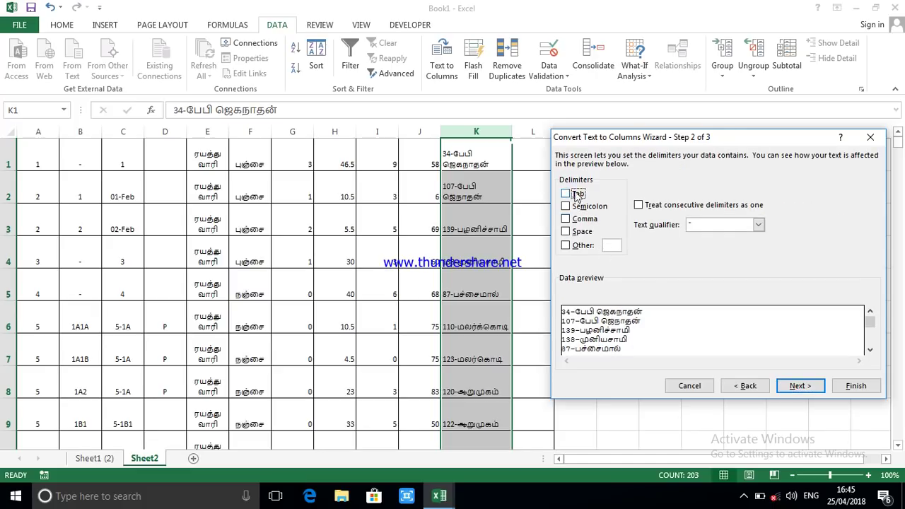
{"action": "left_click", "coordinate": [611, 248]}
{"action": "type", "text": "-"}
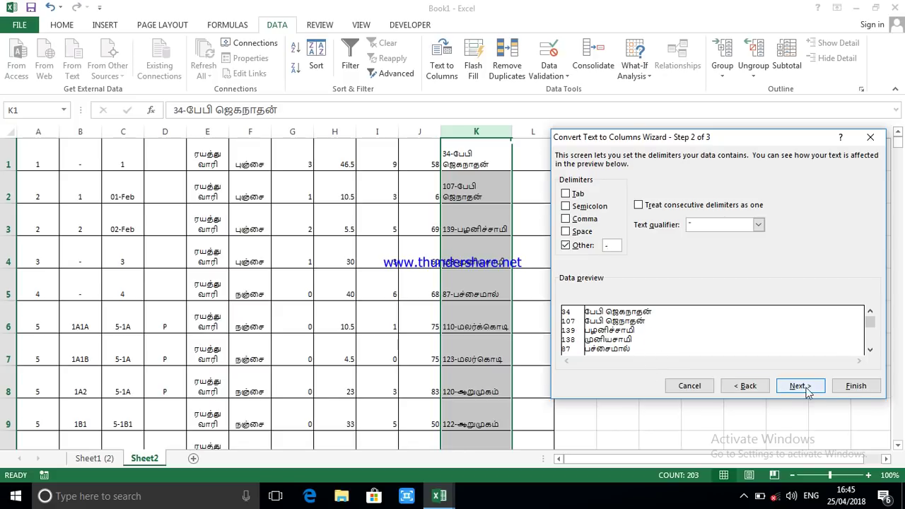
{"action": "left_click", "coordinate": [857, 389]}
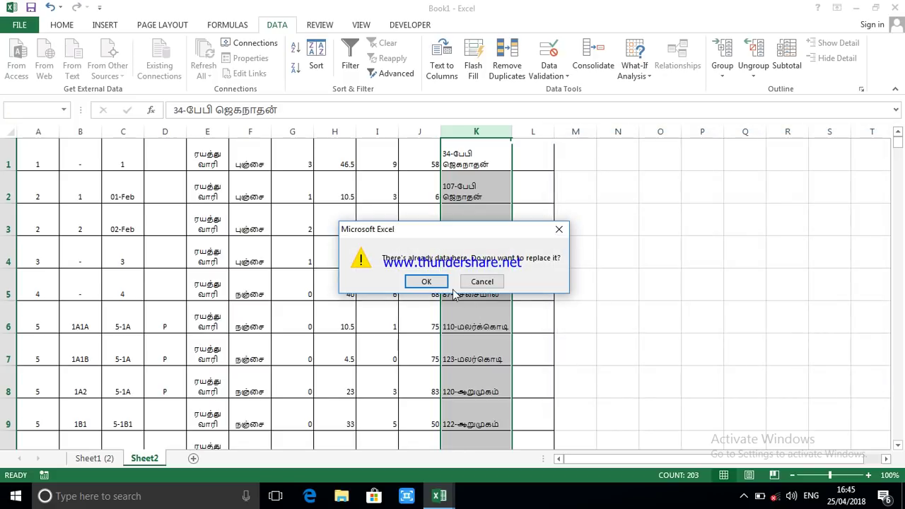
{"action": "left_click", "coordinate": [438, 283]}
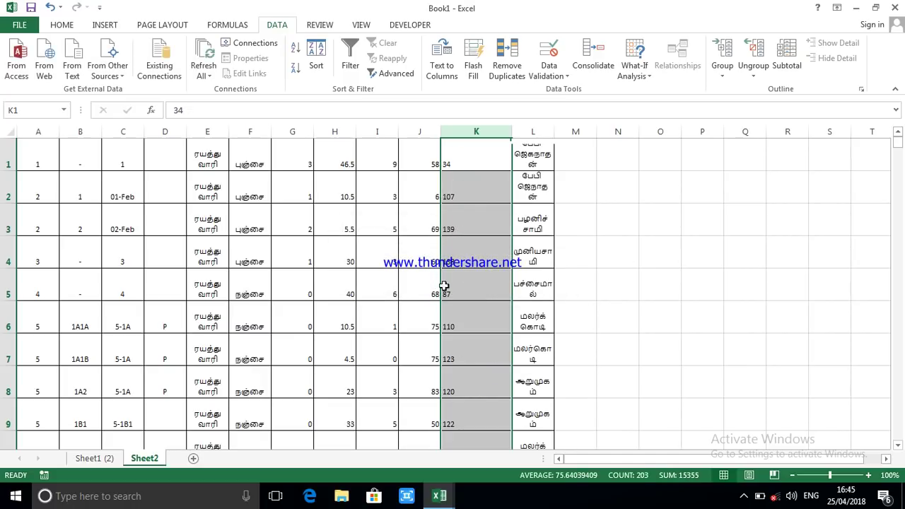
Review Sheet2 and select the owner names in column L, starting at L1
{"action": "scroll", "coordinate": [590, 304], "scroll_direction": "down", "scroll_amount": 2}
{"action": "scroll", "coordinate": [591, 301], "scroll_direction": "up", "scroll_amount": 2}
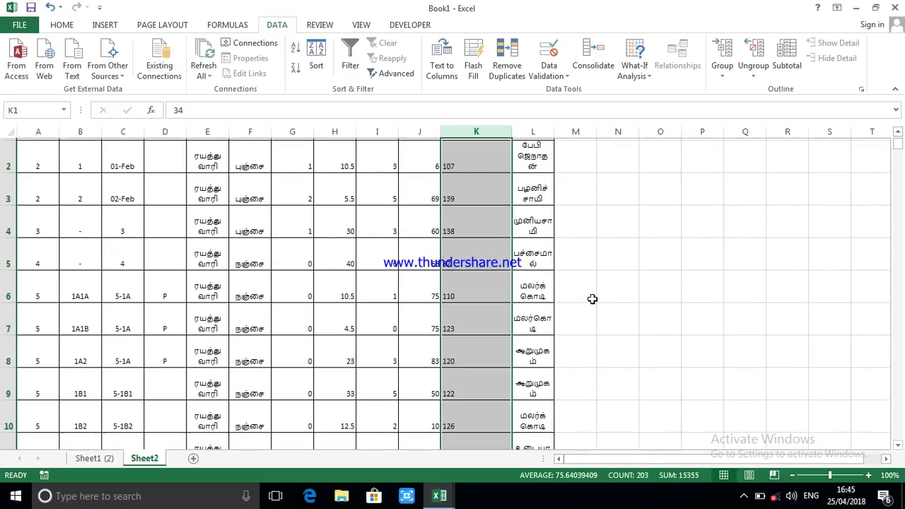
{"action": "scroll", "coordinate": [593, 299], "scroll_direction": "up", "scroll_amount": 1}
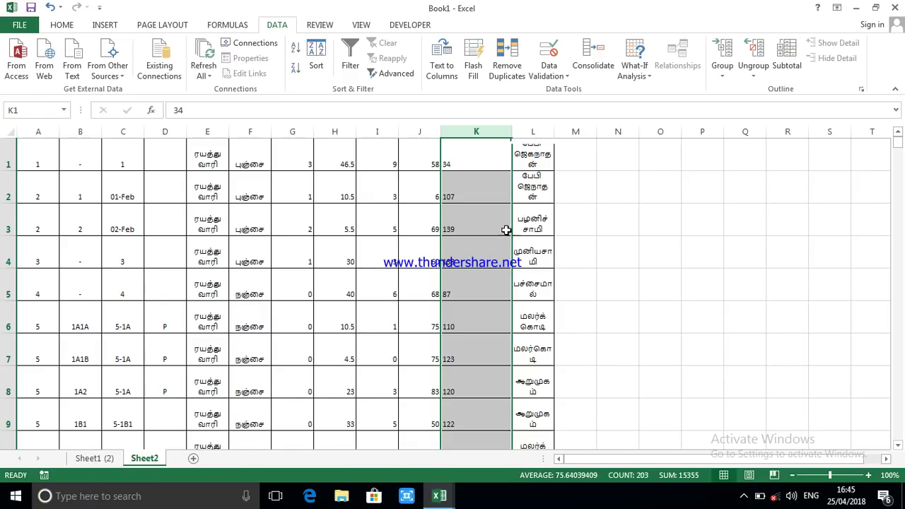
{"action": "scroll", "coordinate": [489, 244], "scroll_direction": "down", "scroll_amount": 4}
{"action": "scroll", "coordinate": [489, 243], "scroll_direction": "up", "scroll_amount": 1}
{"action": "scroll", "coordinate": [490, 241], "scroll_direction": "up", "scroll_amount": 3}
{"action": "scroll", "coordinate": [432, 210], "scroll_direction": "down", "scroll_amount": 3}
{"action": "scroll", "coordinate": [435, 211], "scroll_direction": "up", "scroll_amount": 3}
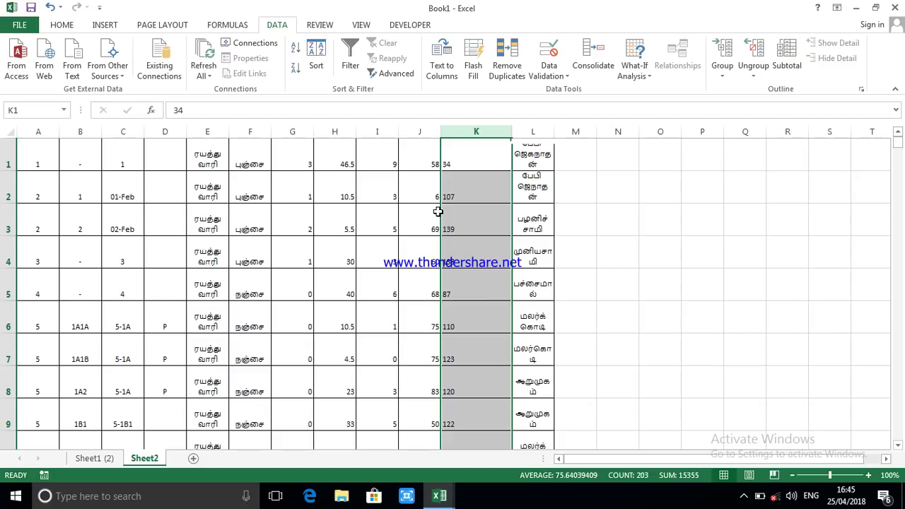
{"action": "left_click", "coordinate": [534, 134]}
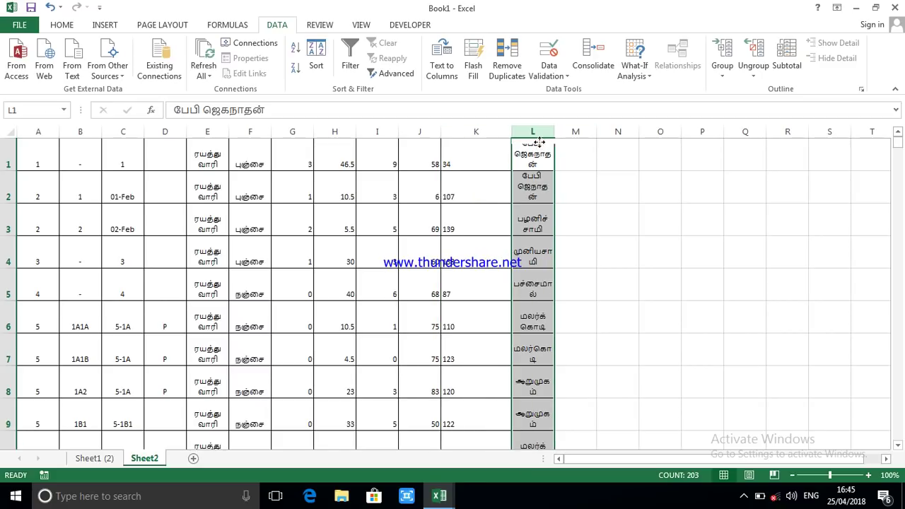
{"action": "left_click", "coordinate": [540, 144]}
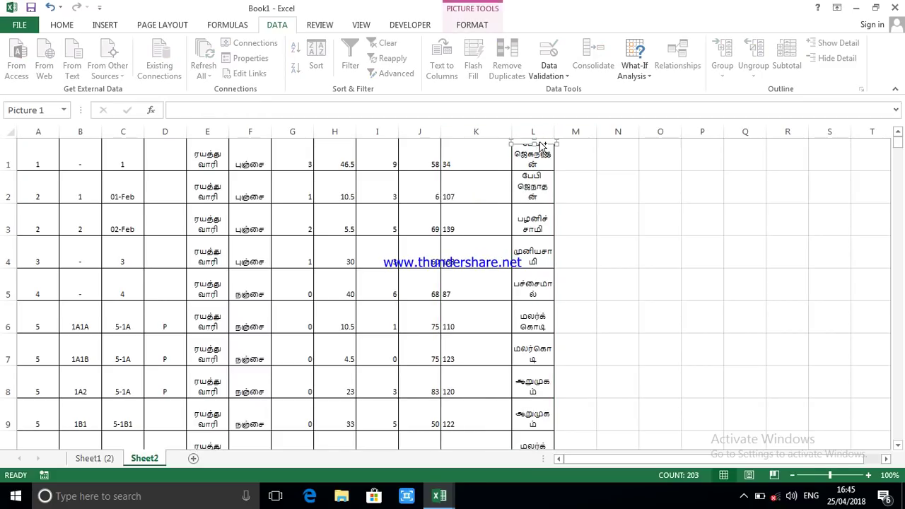
{"action": "scroll", "coordinate": [540, 143], "scroll_direction": "up", "scroll_amount": 2, "text": "ctrl"}
{"action": "scroll", "coordinate": [544, 161], "scroll_direction": "down", "scroll_amount": 1, "text": "ctrl"}
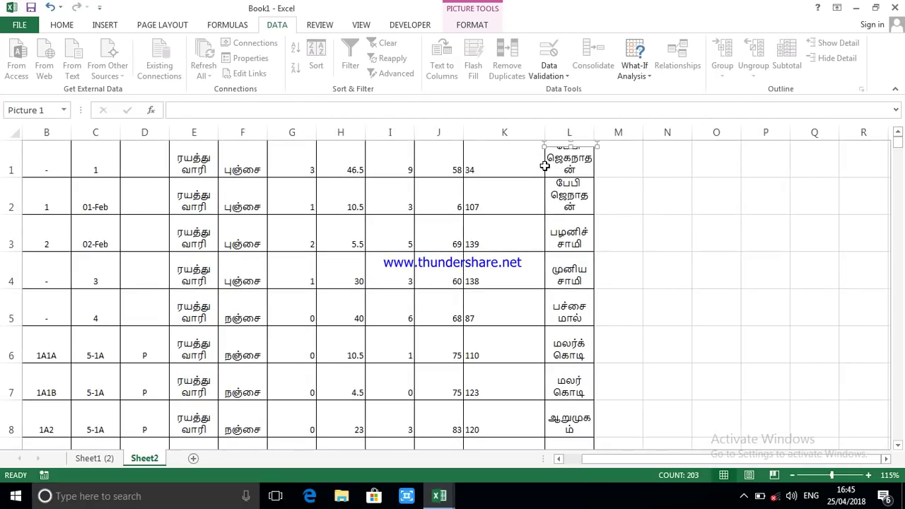
{"action": "scroll", "coordinate": [558, 156], "scroll_direction": "up", "scroll_amount": 3, "text": "ctrl"}
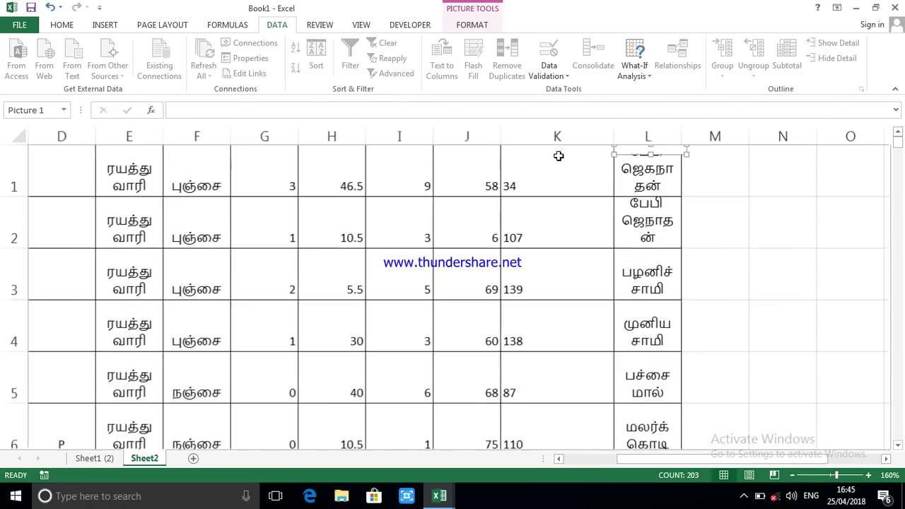
{"action": "scroll", "coordinate": [559, 156], "scroll_direction": "up", "scroll_amount": 1, "text": "ctrl"}
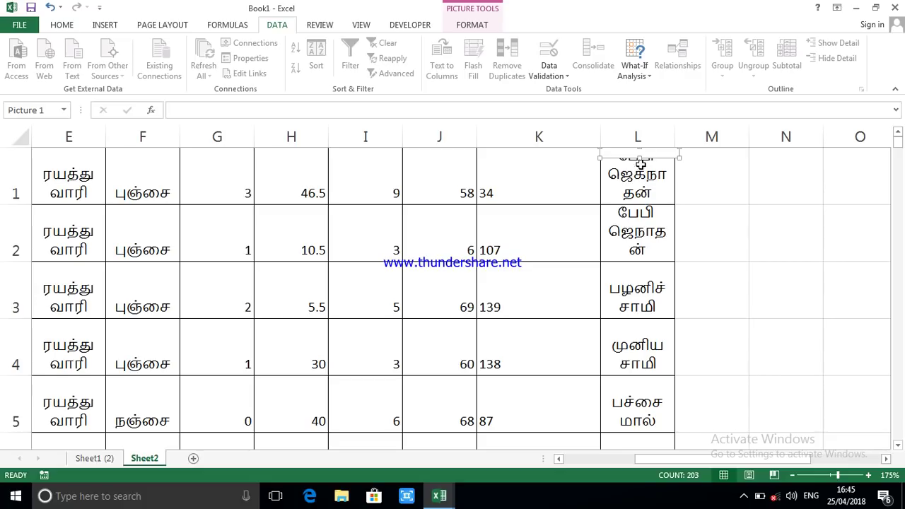
Select the stray picture over cell L1 and delete it
{"action": "left_click_drag", "start_coordinate": [652, 158], "coordinate": [657, 154]}
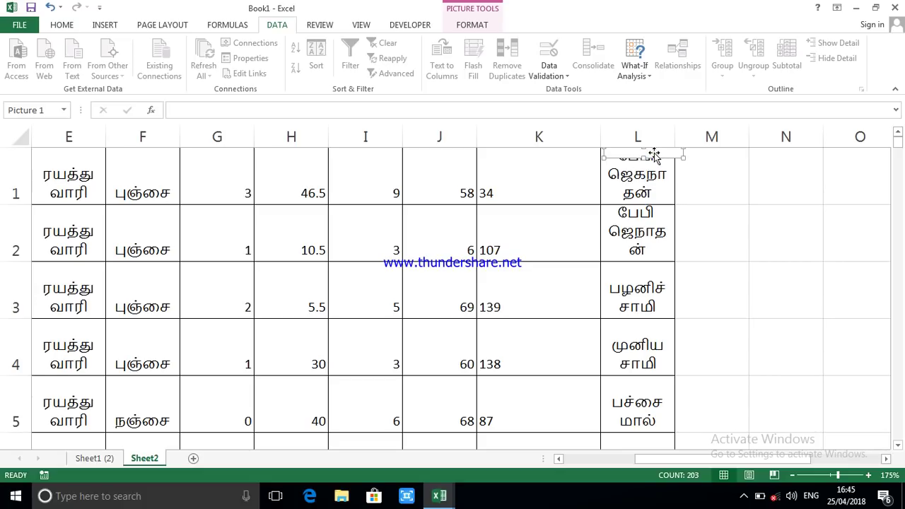
{"action": "key", "text": "Delete"}
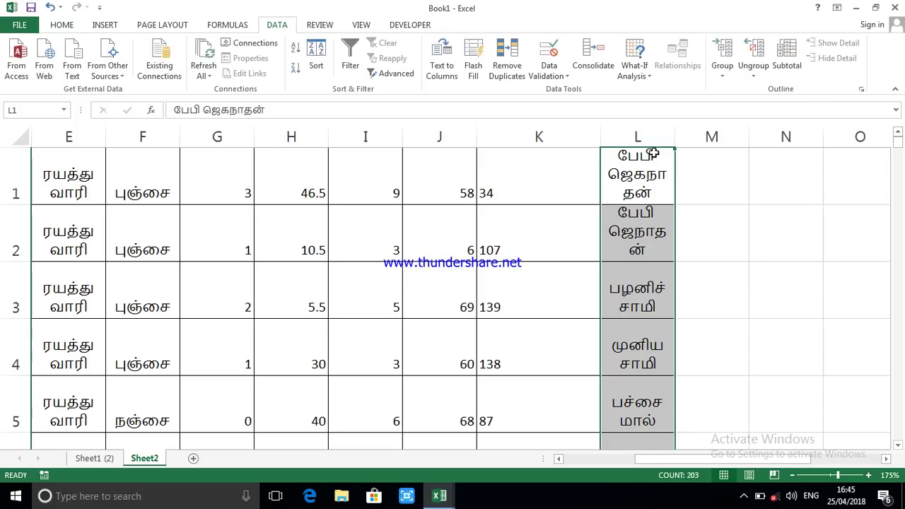
{"action": "scroll", "coordinate": [613, 299], "scroll_direction": "down", "scroll_amount": 2}
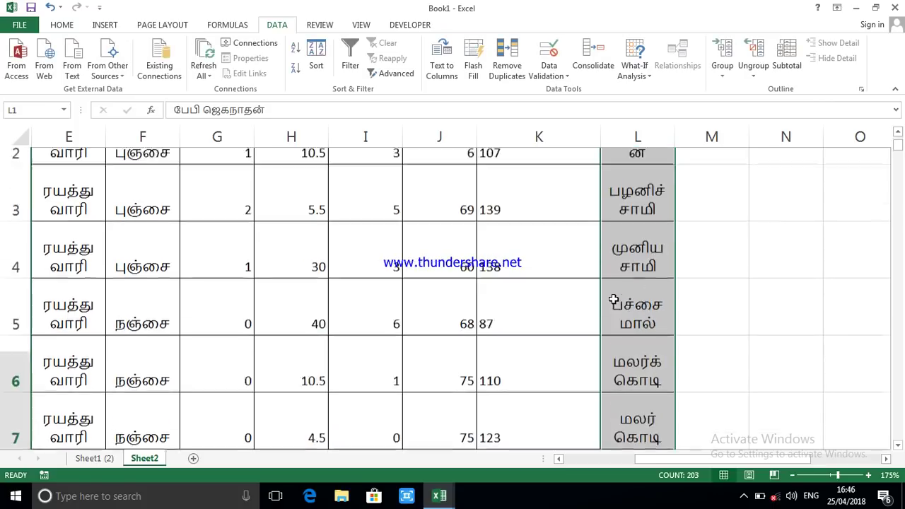
{"action": "scroll", "coordinate": [596, 303], "scroll_direction": "down", "scroll_amount": 1}
{"action": "scroll", "coordinate": [536, 307], "scroll_direction": "up", "scroll_amount": 3}
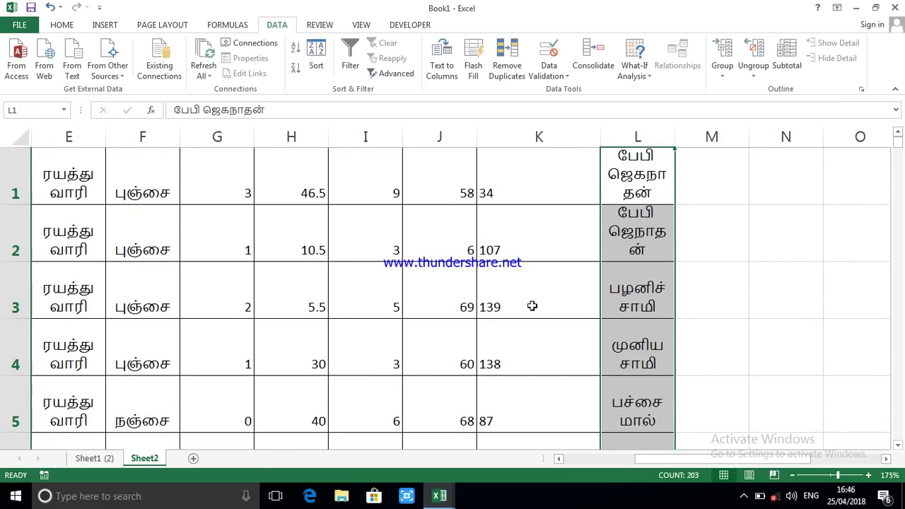
{"action": "scroll", "coordinate": [532, 305], "scroll_direction": "right", "scroll_amount": 1}
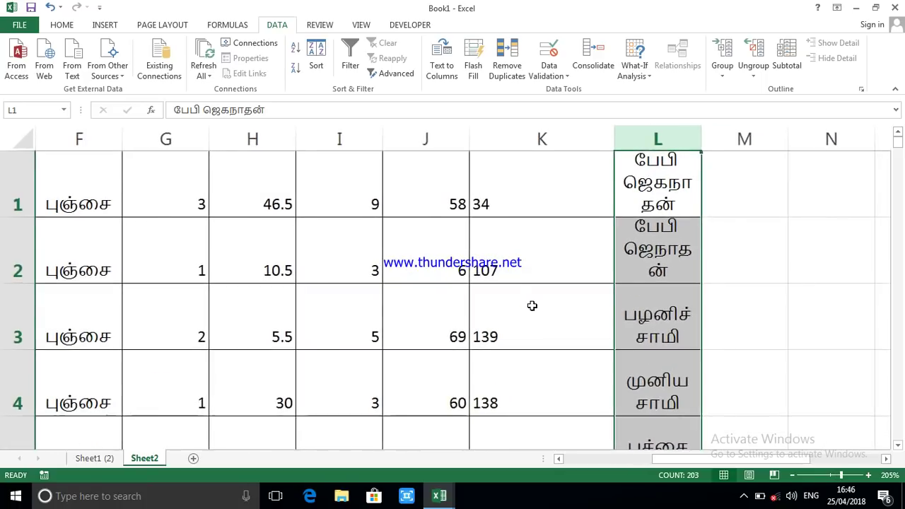
{"action": "scroll", "coordinate": [532, 305], "scroll_direction": "left", "scroll_amount": 1}
{"action": "scroll", "coordinate": [532, 305], "scroll_direction": "down", "scroll_amount": 3}
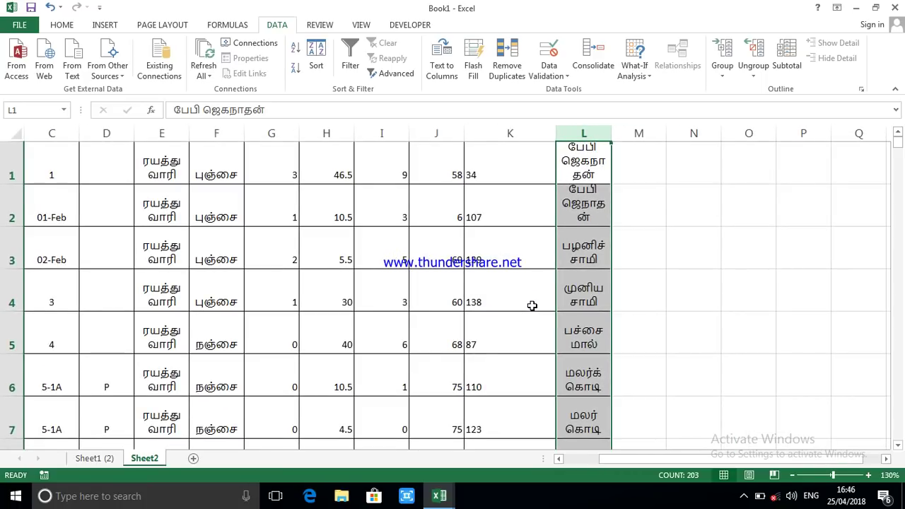
{"action": "scroll", "coordinate": [532, 306], "scroll_direction": "down", "scroll_amount": 1}
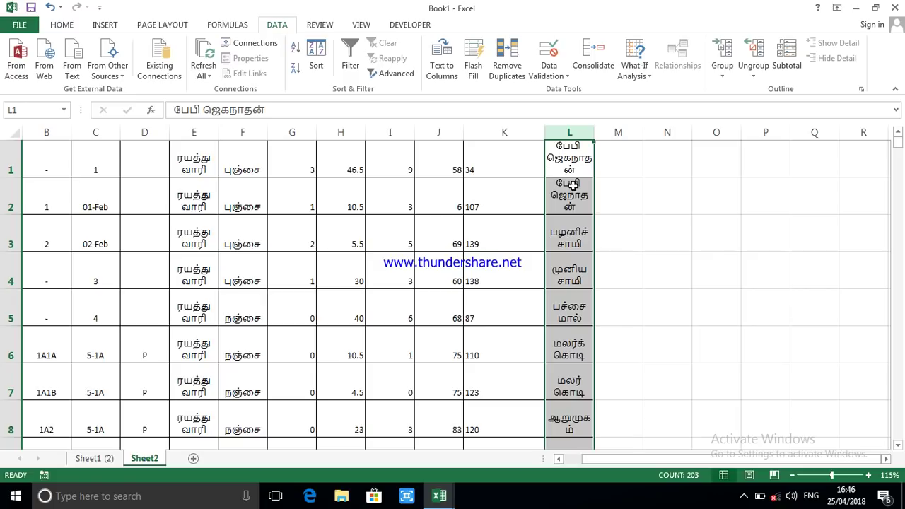
{"action": "left_click", "coordinate": [62, 26]}
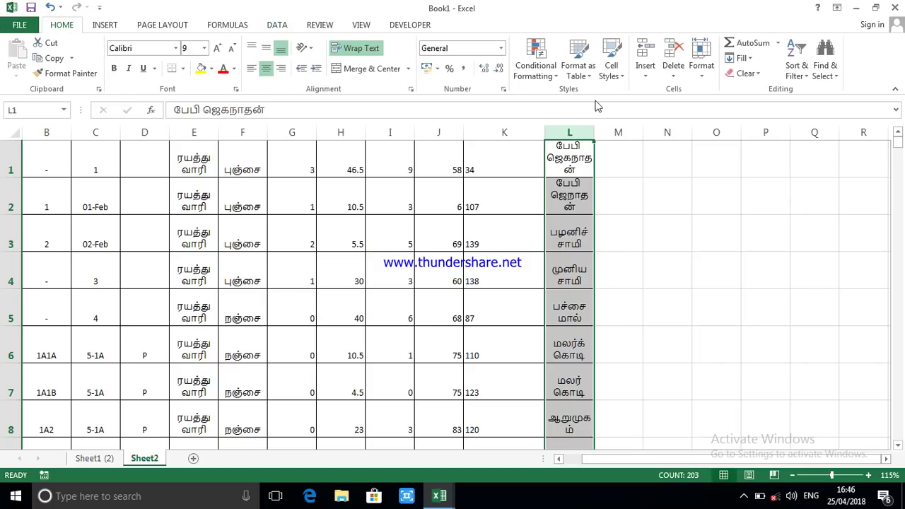
Select all remaining objects on Sheet2 with Go To Special > Objects and delete them
{"action": "left_click", "coordinate": [836, 76]}
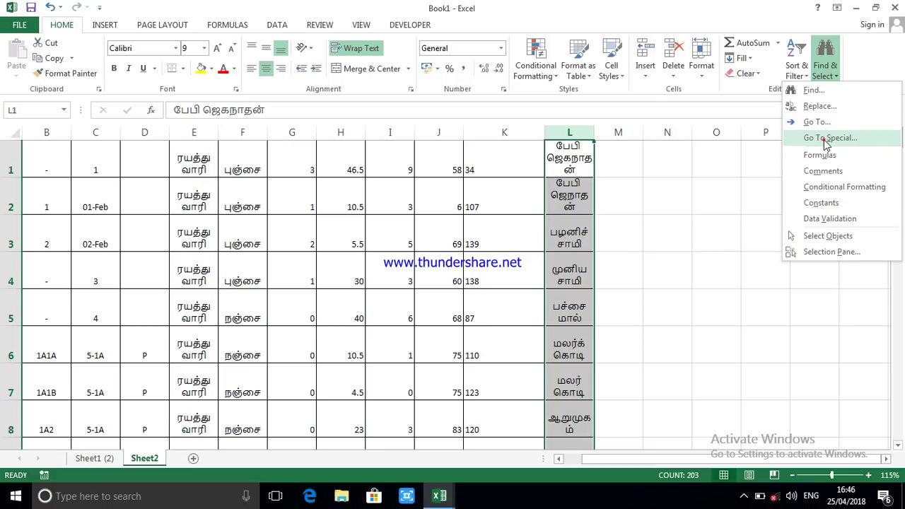
{"action": "left_click", "coordinate": [827, 139]}
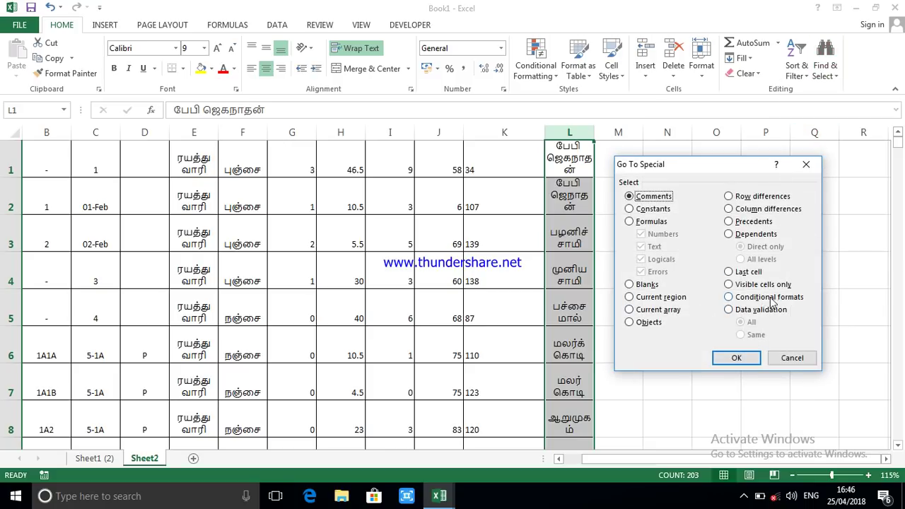
{"action": "left_click", "coordinate": [643, 326]}
{"action": "left_click", "coordinate": [732, 355]}
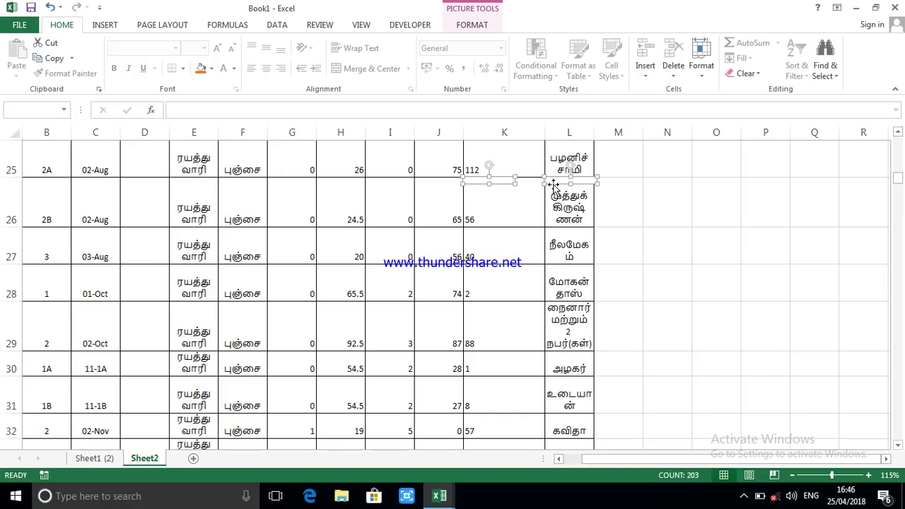
{"action": "key", "text": "Delete"}
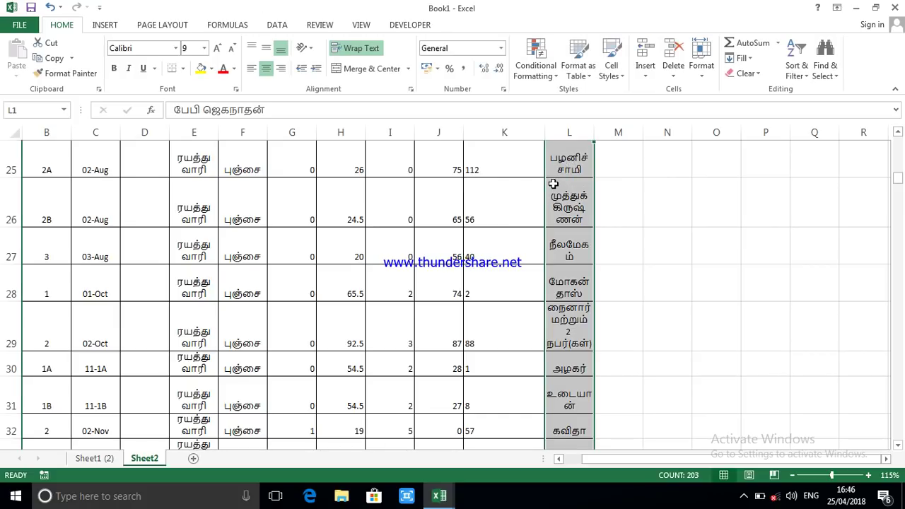
{"action": "scroll", "coordinate": [488, 312], "scroll_direction": "down", "scroll_amount": 4}
{"action": "scroll", "coordinate": [481, 276], "scroll_direction": "up", "scroll_amount": 12}
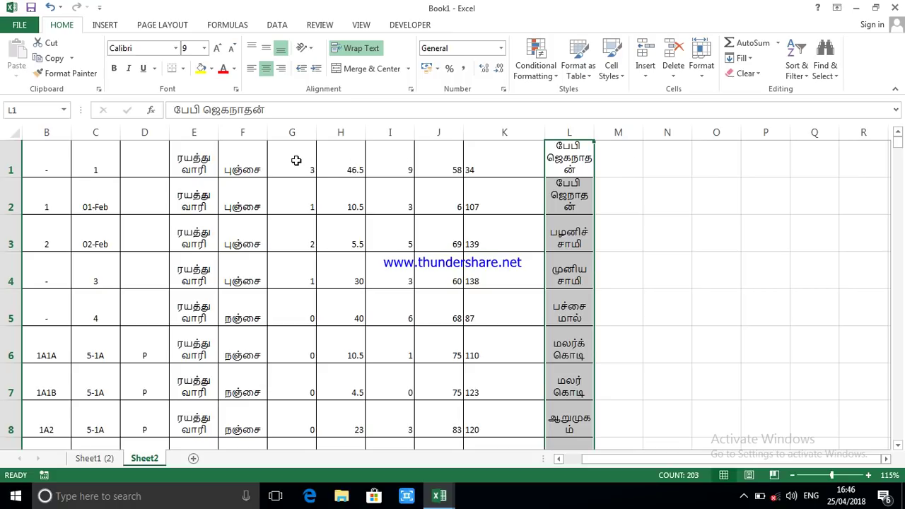
{"action": "left_click", "coordinate": [616, 163]}
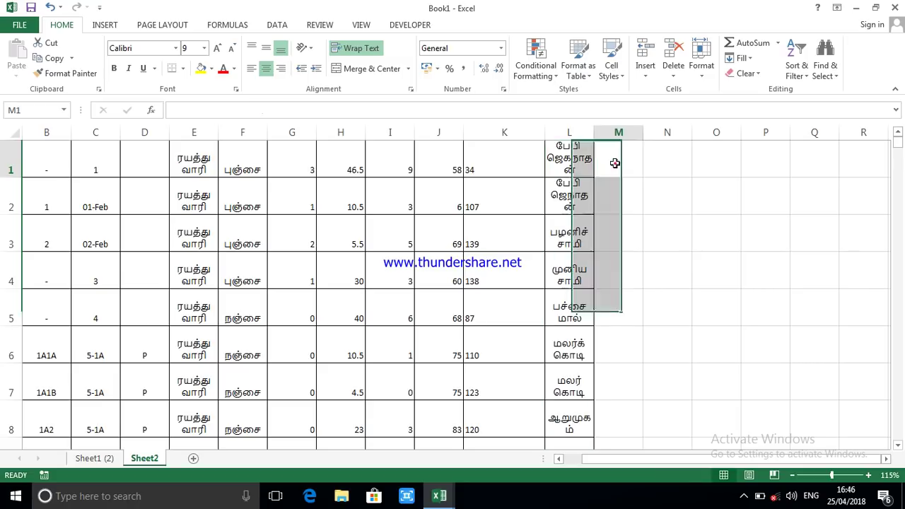
Enter the formula =(G1&H1)/100 in cell M1, giving 3.465
{"action": "type", "text": "="}
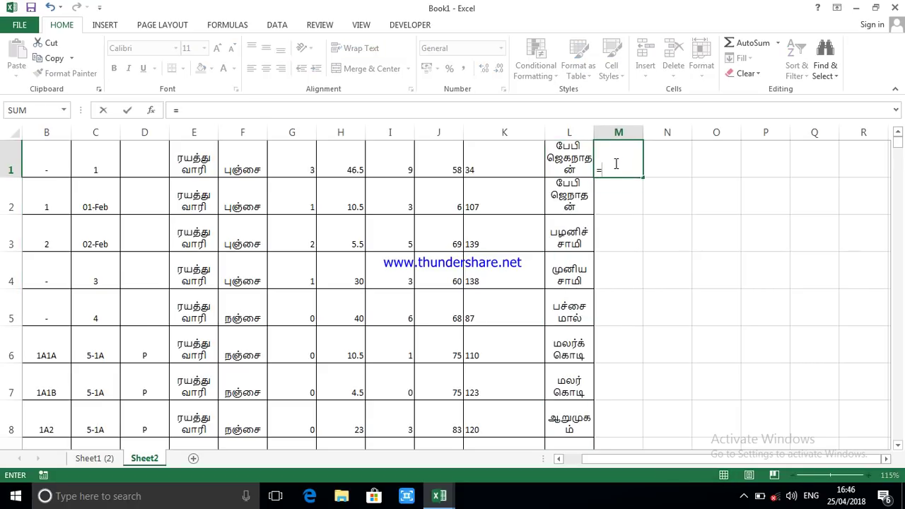
{"action": "left_click", "coordinate": [299, 164]}
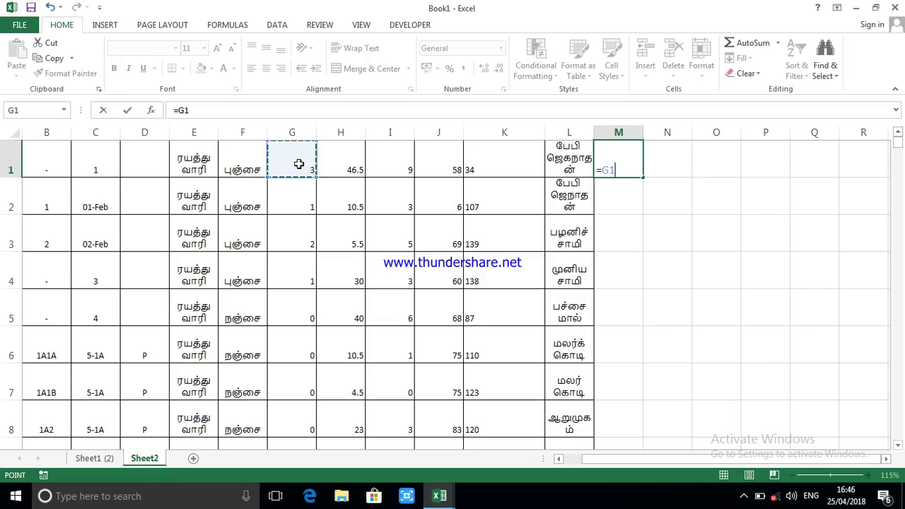
{"action": "key", "text": "BackSpace"}
{"action": "key", "text": "BackSpace"}
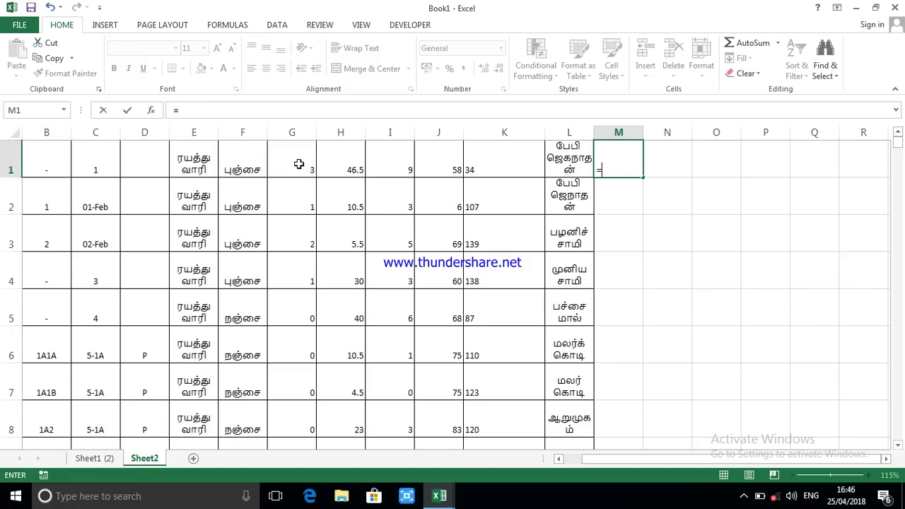
{"action": "left_click", "coordinate": [291, 169]}
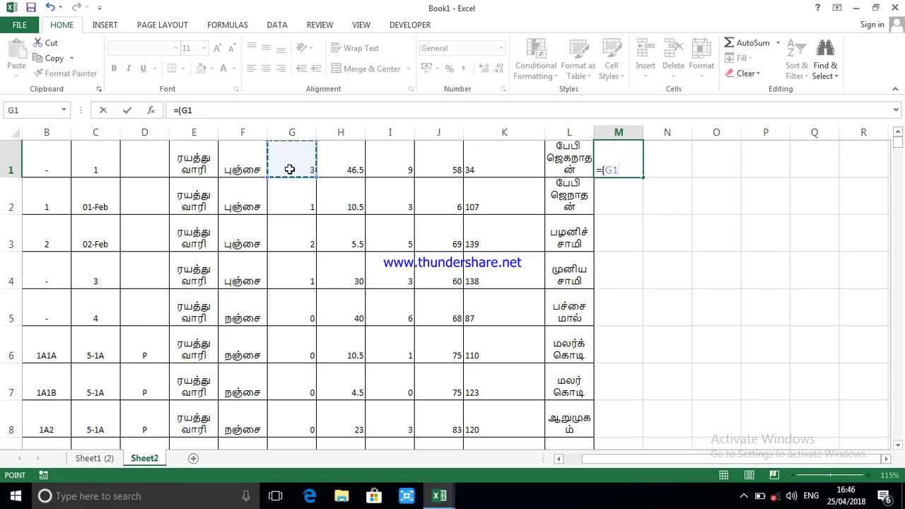
{"action": "type", "text": "&"}
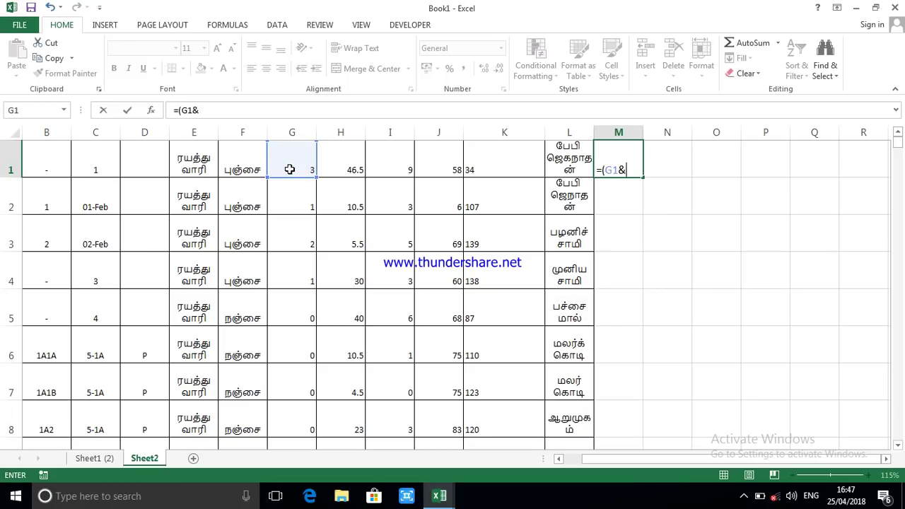
{"action": "left_click", "coordinate": [344, 162]}
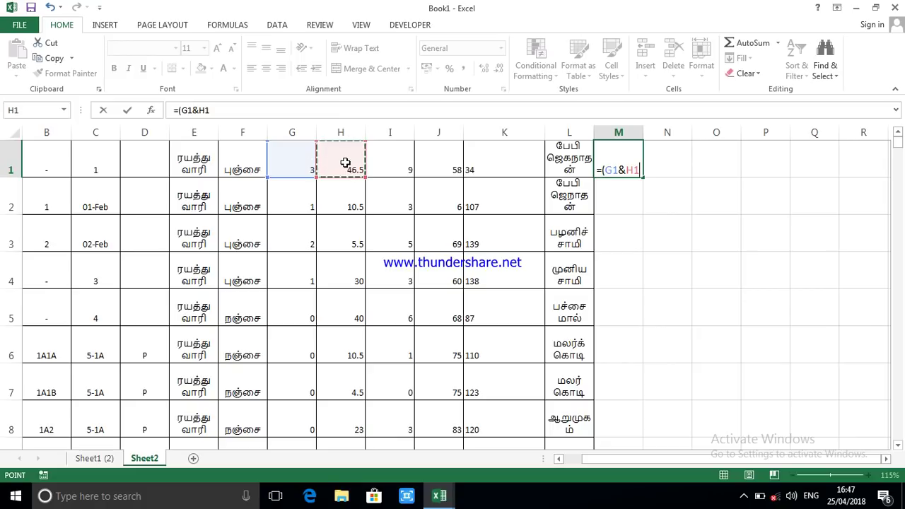
{"action": "type", "text": ")/100"}
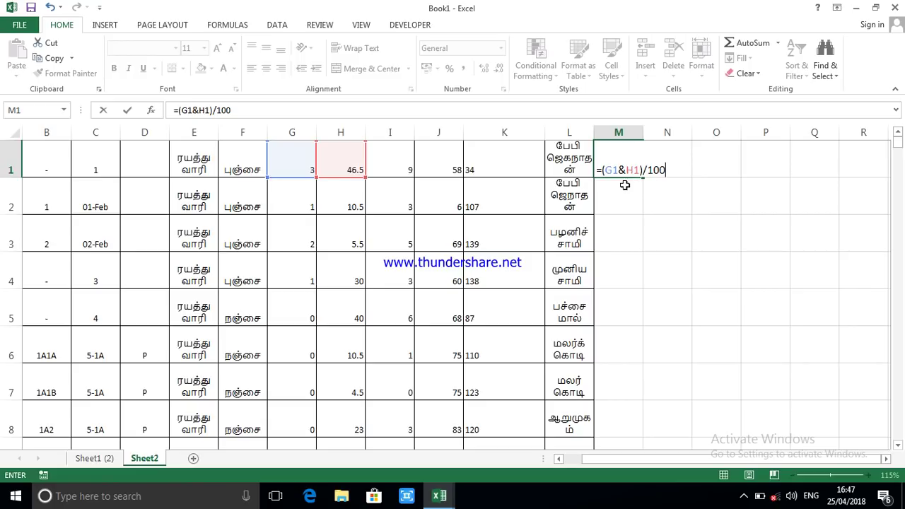
{"action": "key", "text": "Return"}
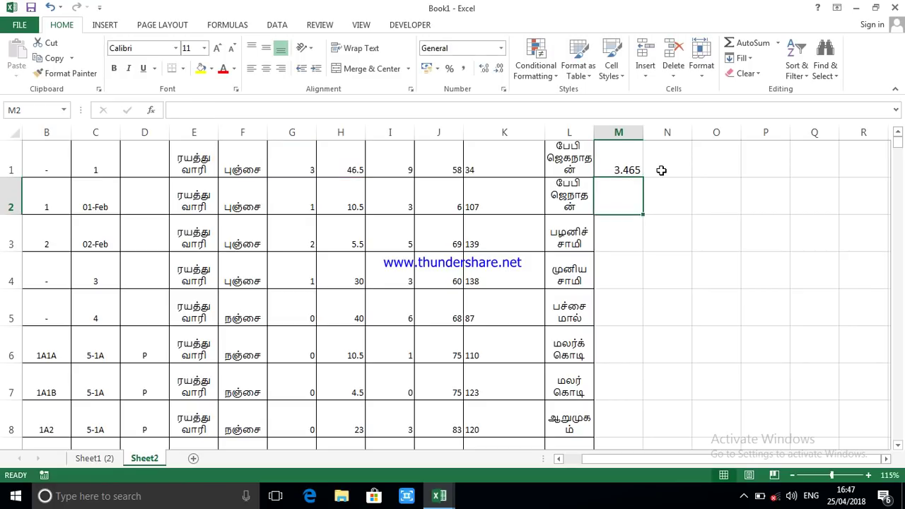
{"action": "left_click", "coordinate": [610, 160]}
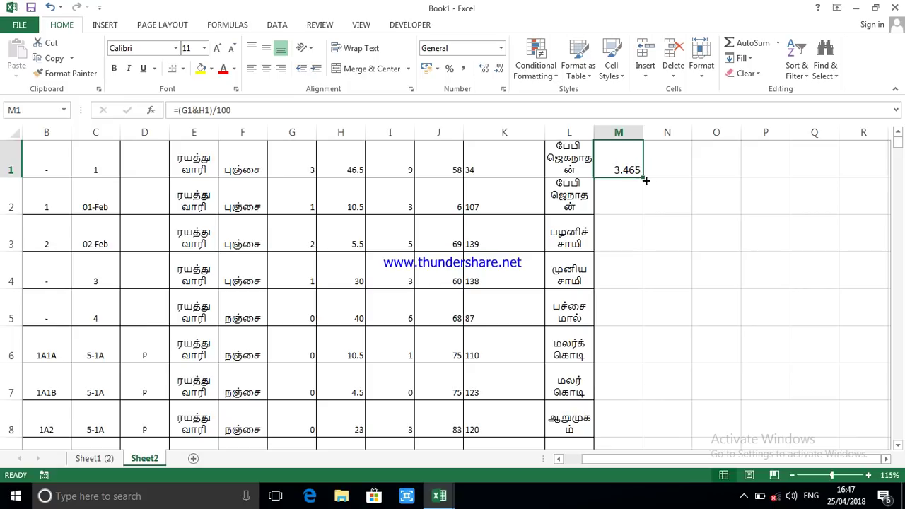
Fill the M1 formula down column M through all survey rows
{"action": "double_click", "coordinate": [642, 178]}
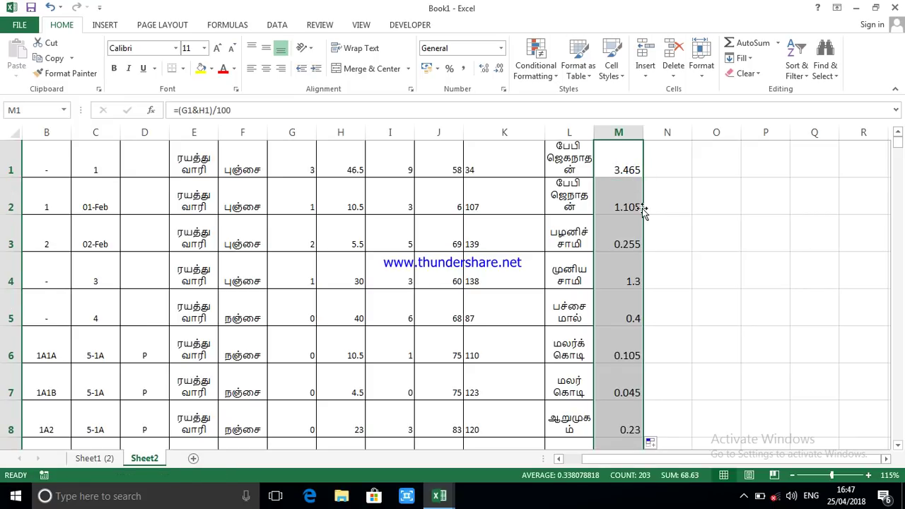
{"action": "scroll", "coordinate": [647, 219], "scroll_direction": "down", "scroll_amount": 5}
{"action": "scroll", "coordinate": [644, 212], "scroll_direction": "up", "scroll_amount": 5}
Clear G1:H1 and paste in 3 and 46.5 so M1 shows 3.465
{"action": "left_click_drag", "start_coordinate": [352, 170], "coordinate": [297, 168]}
{"action": "right_click", "coordinate": [297, 170]}
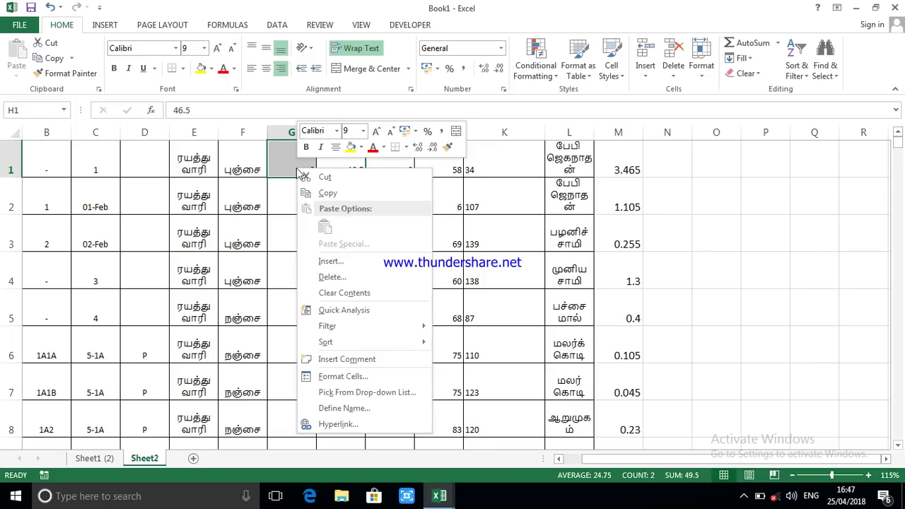
{"action": "left_click", "coordinate": [348, 292]}
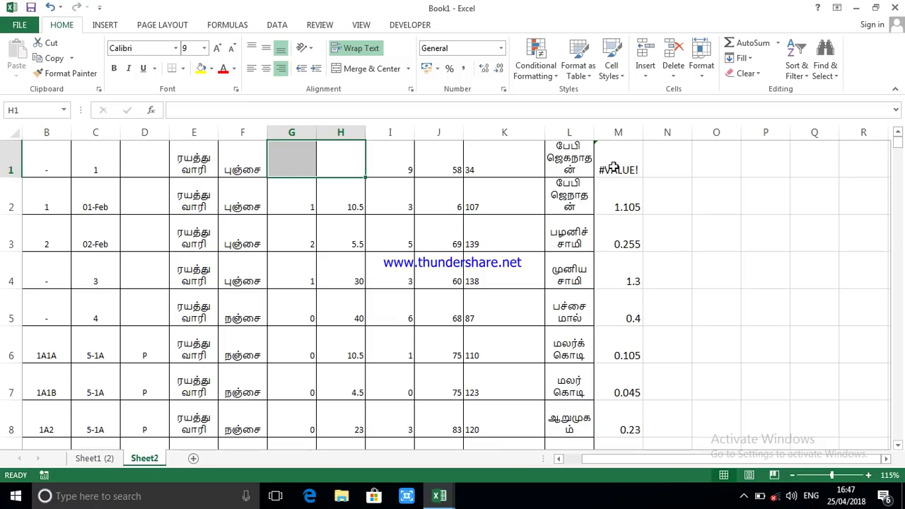
{"action": "key", "text": "ctrl+v"}
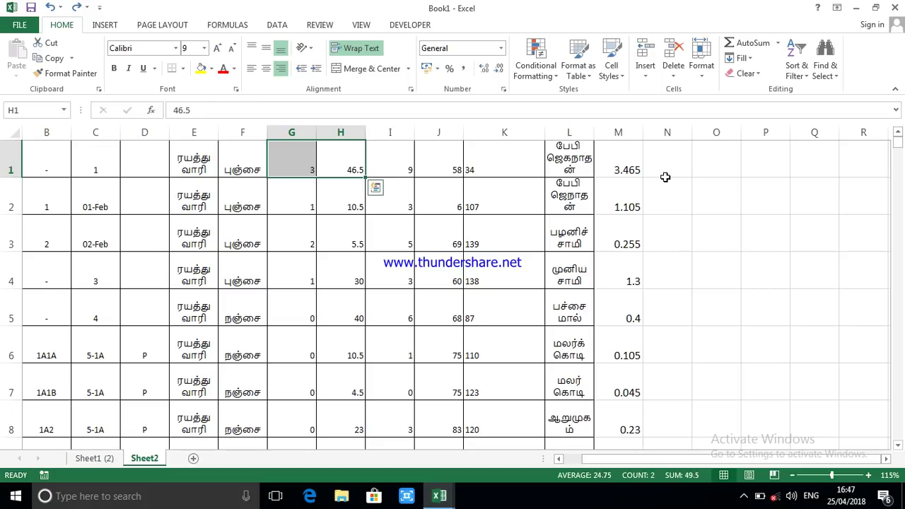
Fill the M1 formula down column M and paste the column back as plain values
{"action": "key", "text": "ctrl+z"}
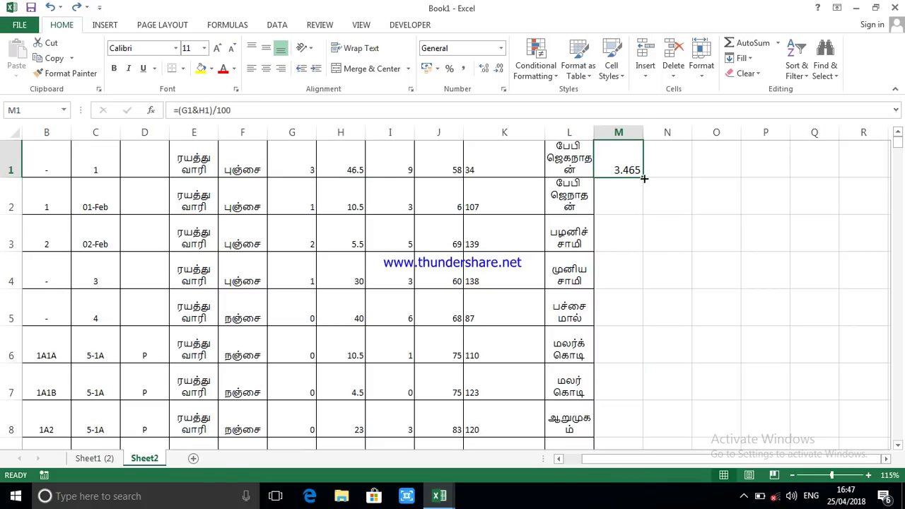
{"action": "double_click", "coordinate": [644, 179]}
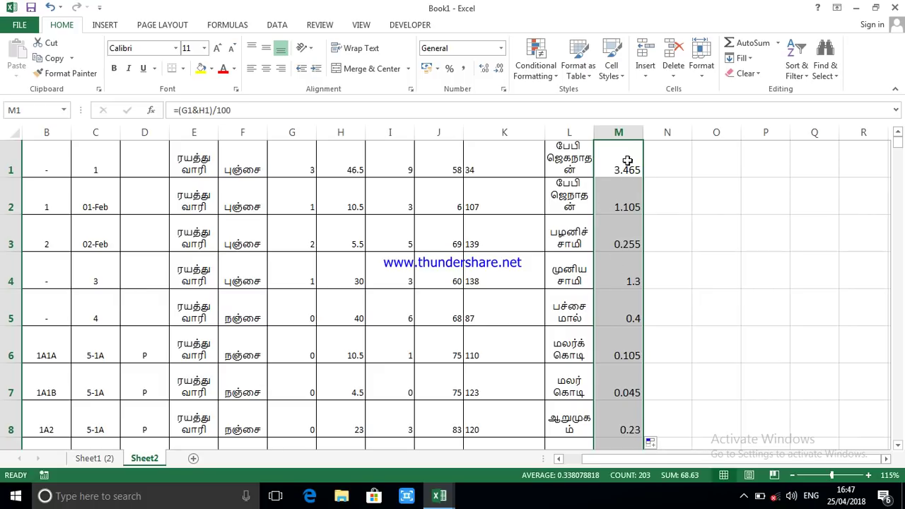
{"action": "right_click", "coordinate": [622, 168]}
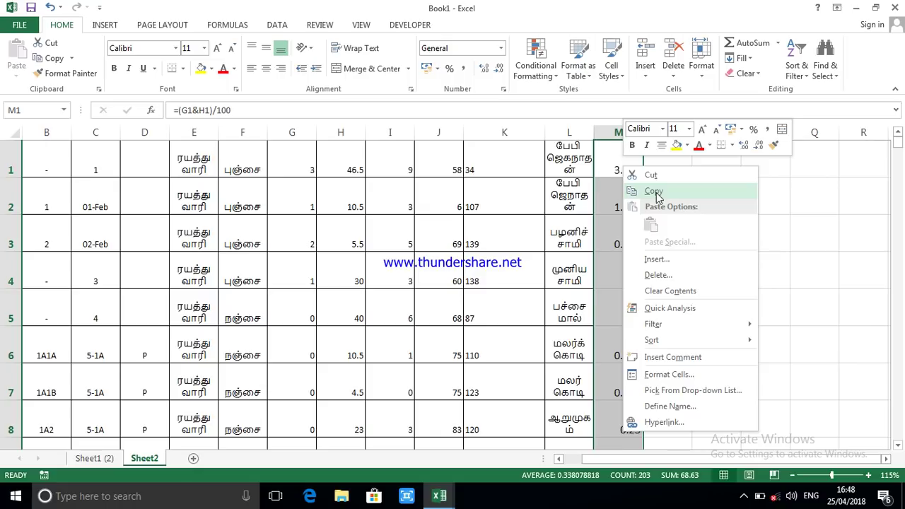
{"action": "left_click", "coordinate": [652, 191]}
{"action": "right_click", "coordinate": [635, 170]}
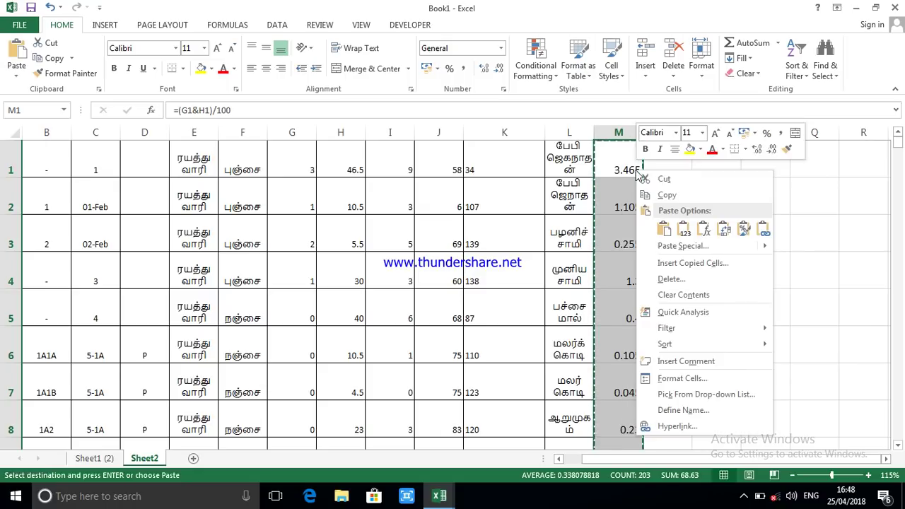
{"action": "left_click", "coordinate": [684, 231]}
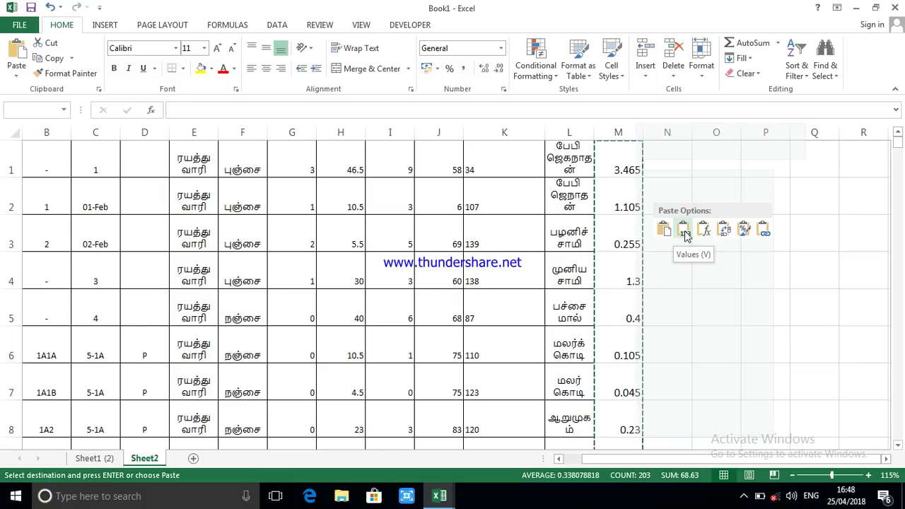
Test the static values by clearing H1, then undo to restore 46.5
{"action": "left_click", "coordinate": [627, 170]}
{"action": "left_click_drag", "start_coordinate": [348, 165], "coordinate": [314, 165]}
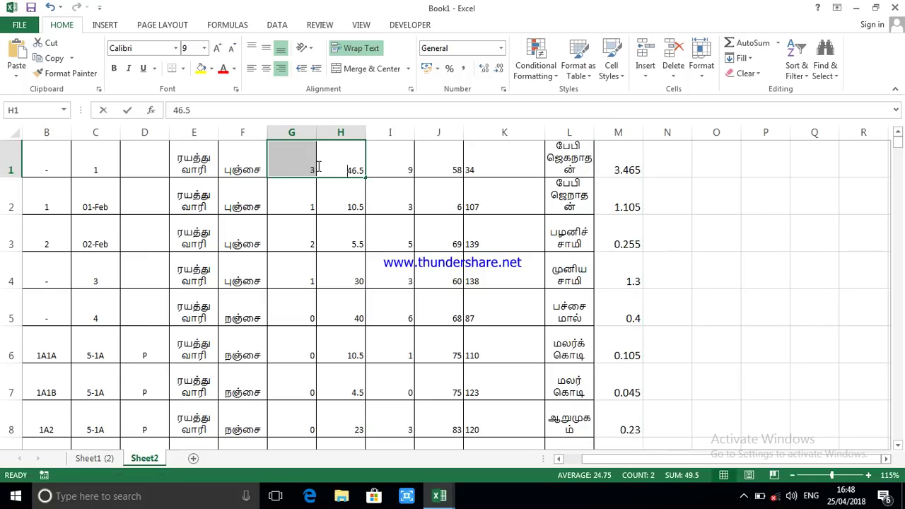
{"action": "key", "text": "BackSpace"}
{"action": "left_click", "coordinate": [653, 165]}
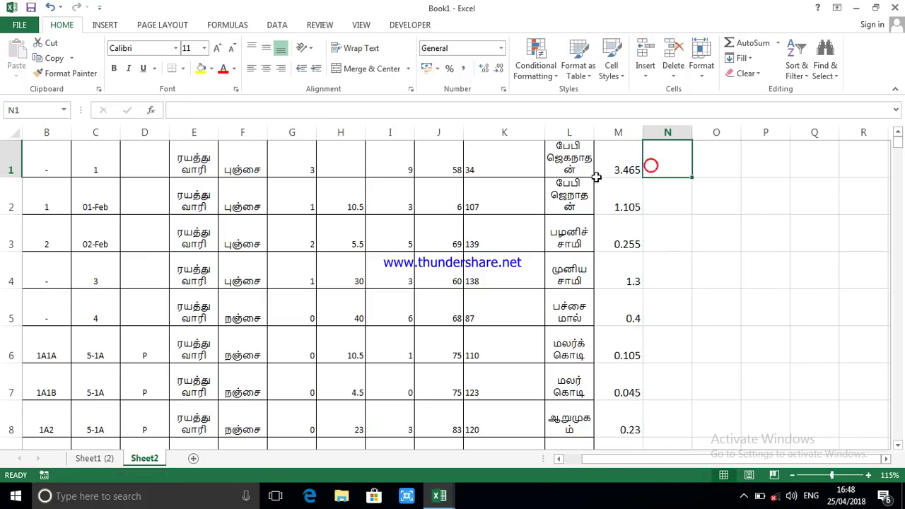
{"action": "left_click", "coordinate": [349, 166]}
{"action": "key", "text": "ctrl+z"}
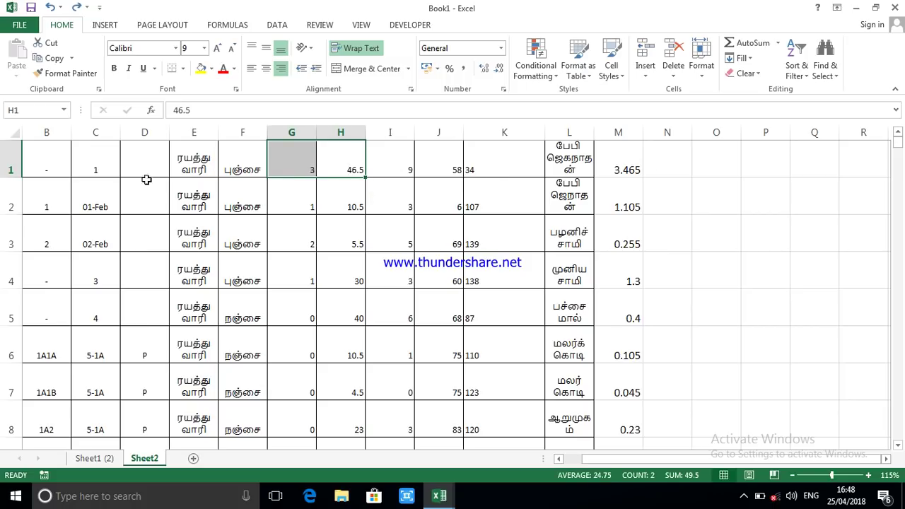
{"action": "left_click", "coordinate": [11, 169]}
Insert a blank row 1 above the data and turn on filters across it
{"action": "right_click", "coordinate": [14, 165]}
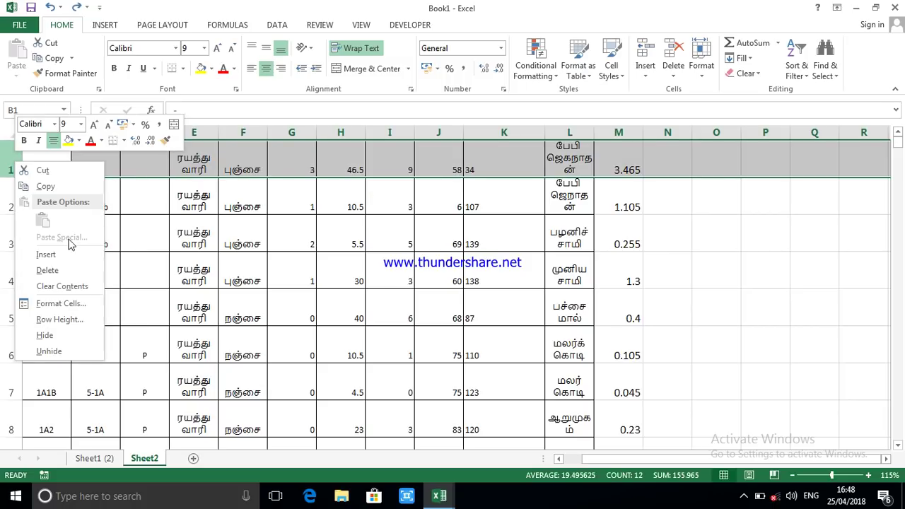
{"action": "left_click", "coordinate": [44, 254]}
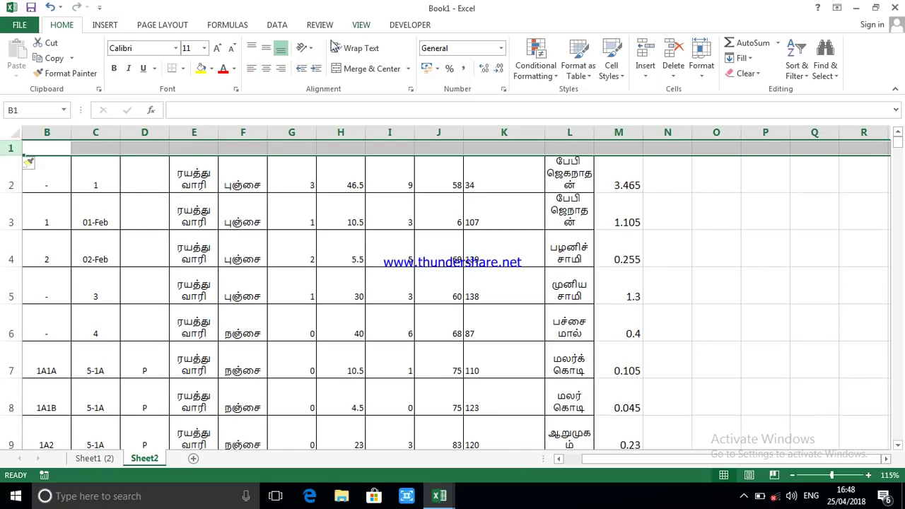
{"action": "left_click", "coordinate": [277, 25]}
{"action": "left_click", "coordinate": [346, 55]}
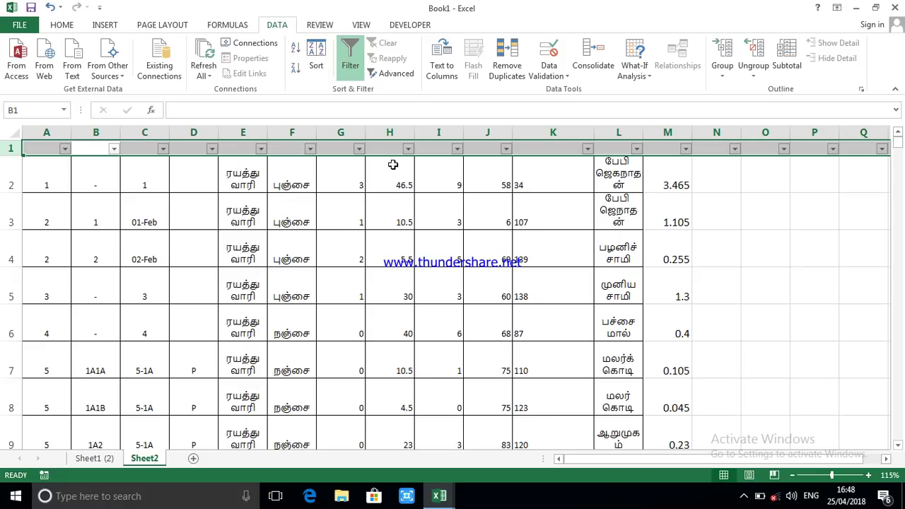
Filter column G to show only values 1, 2 and 3
{"action": "left_click", "coordinate": [359, 149]}
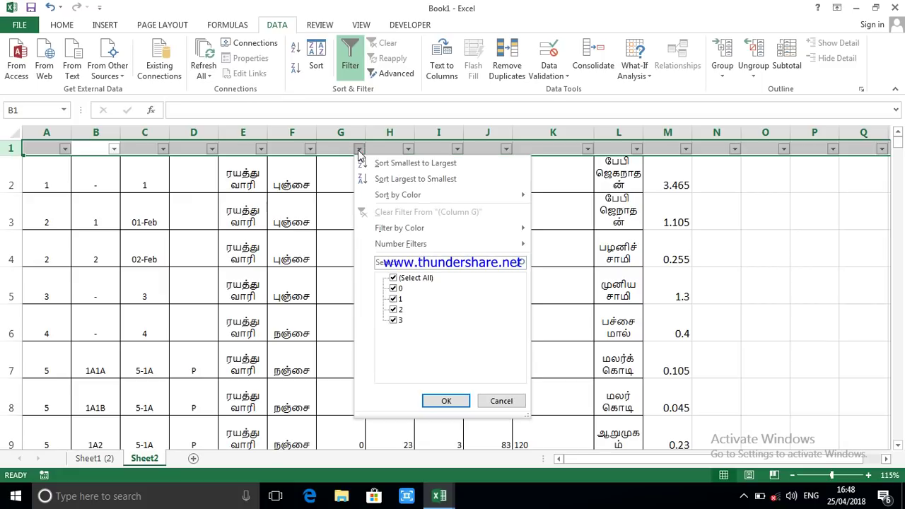
{"action": "left_click", "coordinate": [395, 278]}
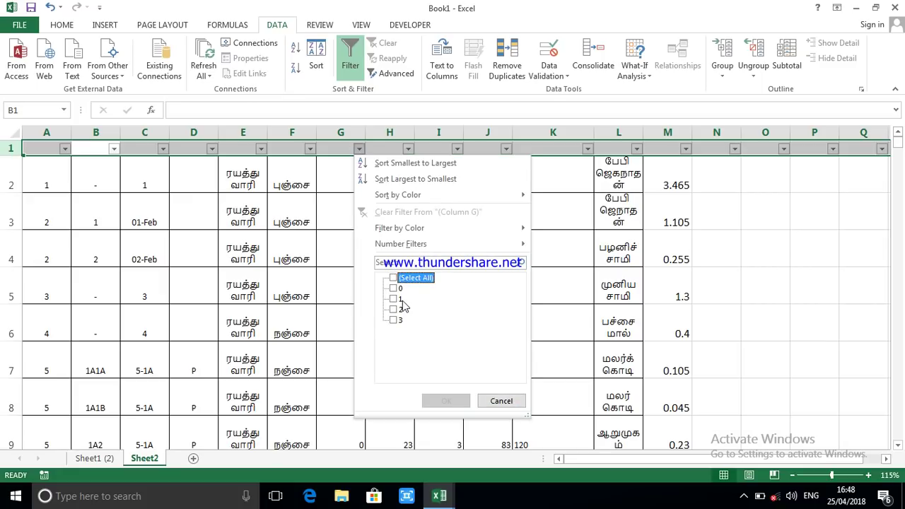
{"action": "left_click", "coordinate": [400, 300]}
{"action": "left_click", "coordinate": [399, 309]}
{"action": "left_click", "coordinate": [399, 320]}
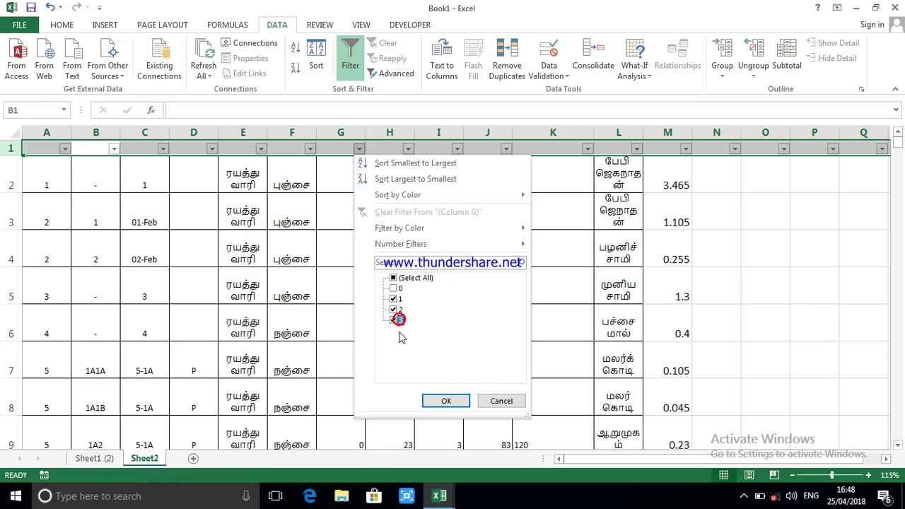
{"action": "left_click", "coordinate": [446, 401]}
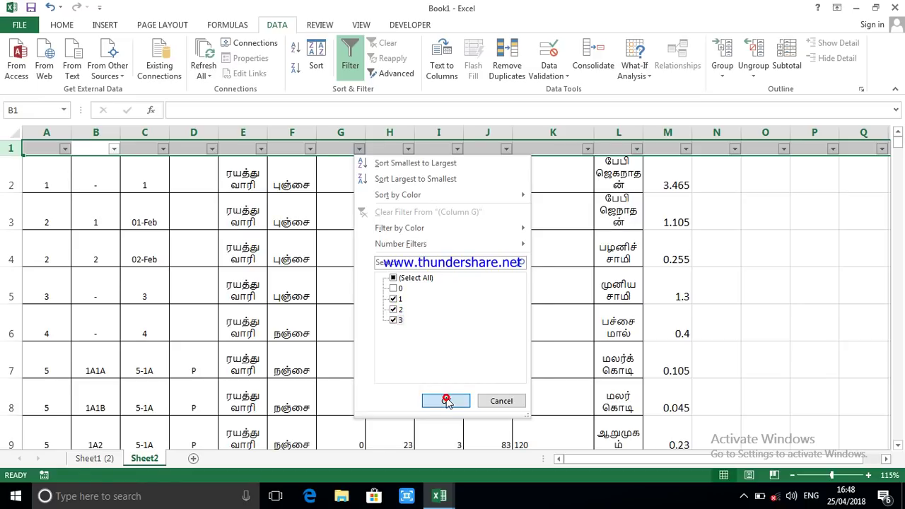
Filter column H to only 2.5 and 5.5, leaving rows 4 and 34
{"action": "left_click", "coordinate": [408, 149]}
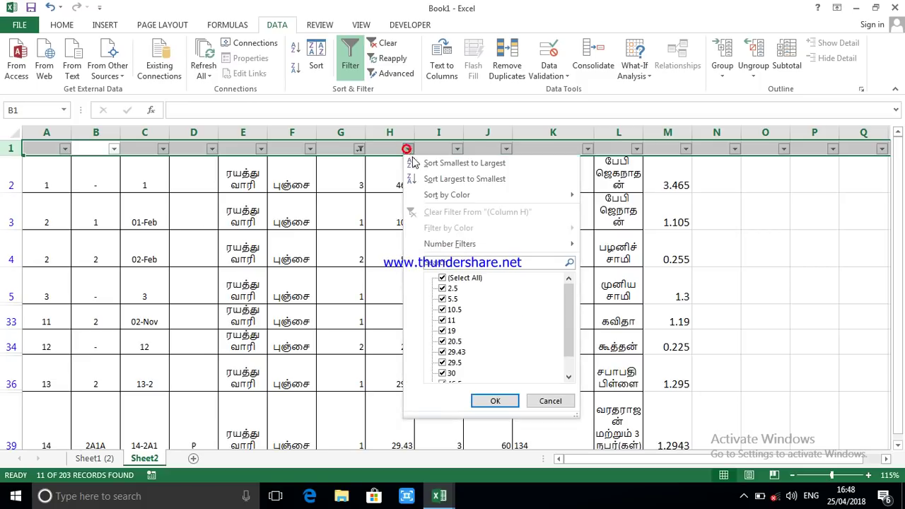
{"action": "left_click", "coordinate": [467, 278]}
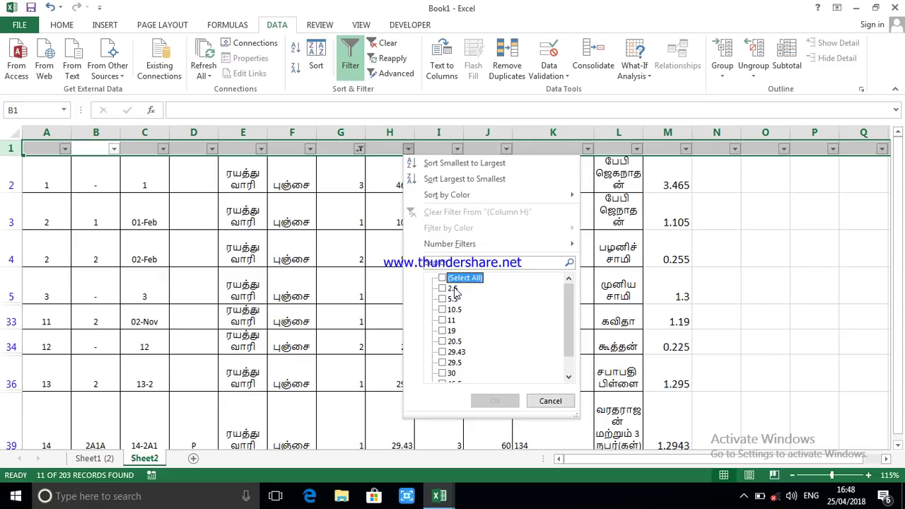
{"action": "left_click", "coordinate": [453, 289]}
{"action": "left_click", "coordinate": [452, 300]}
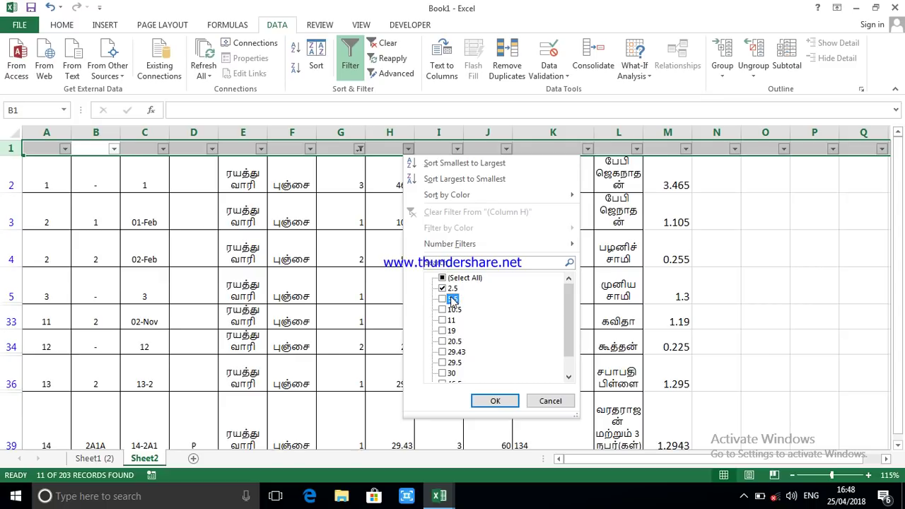
{"action": "left_click", "coordinate": [494, 402]}
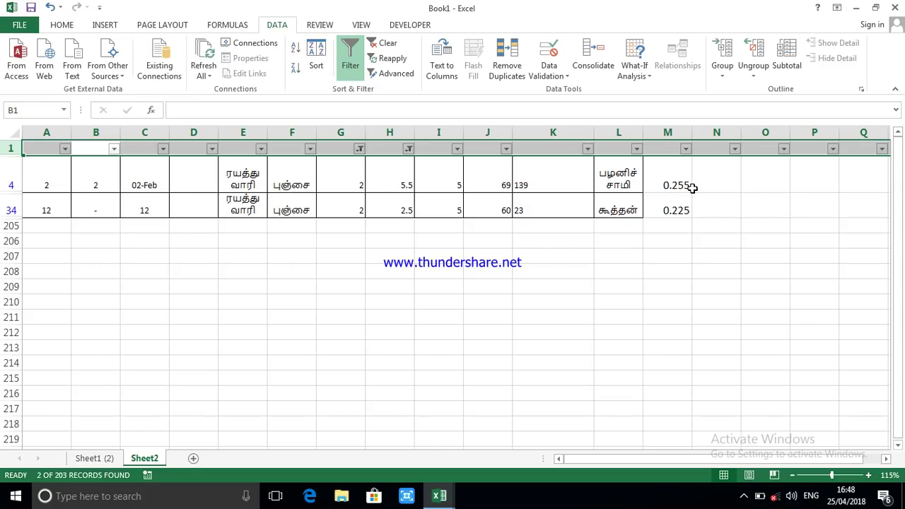
{"action": "left_click", "coordinate": [668, 185]}
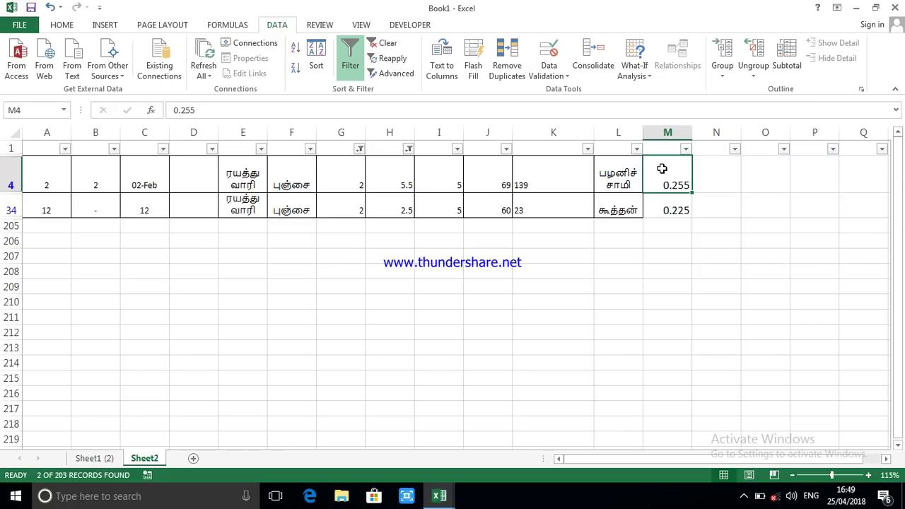
Enter 2.055 in M4 and 2.025 in M34, then switch off the filters
{"action": "type", "text": "2."}
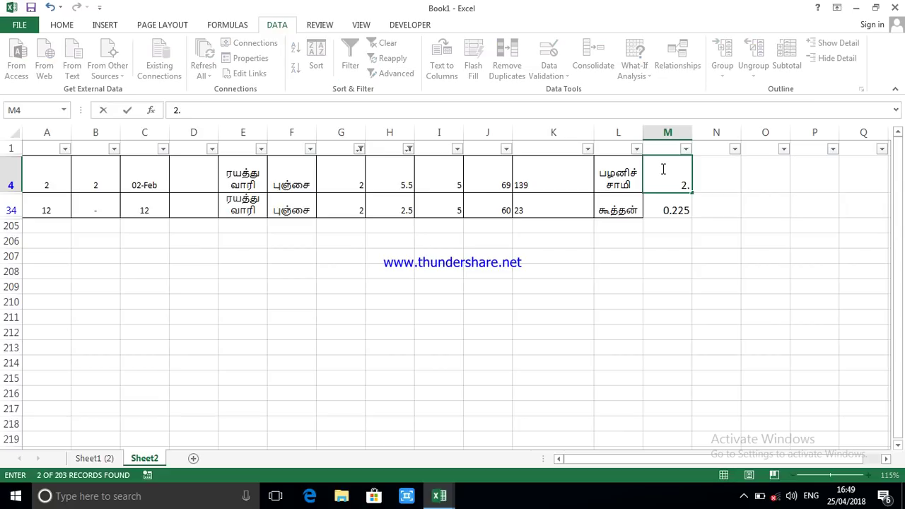
{"action": "type", "text": "055"}
{"action": "key", "text": "Return"}
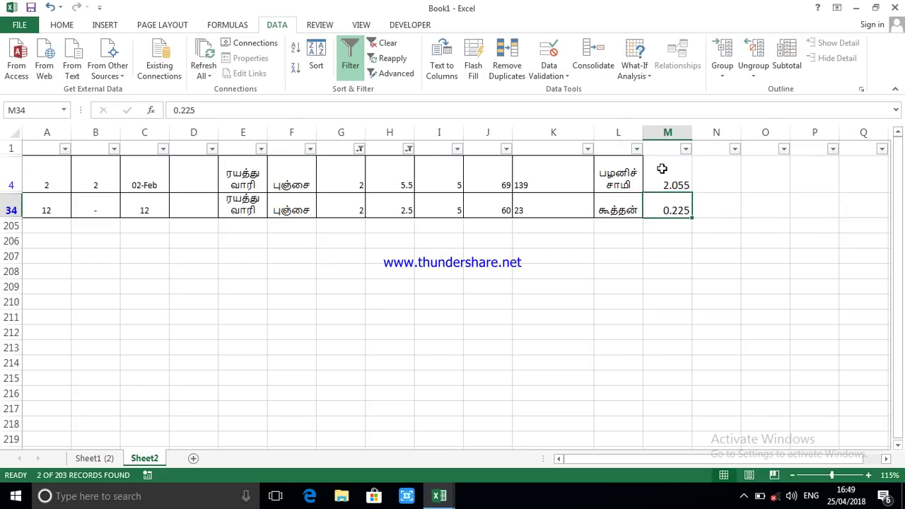
{"action": "type", "text": "2.026"}
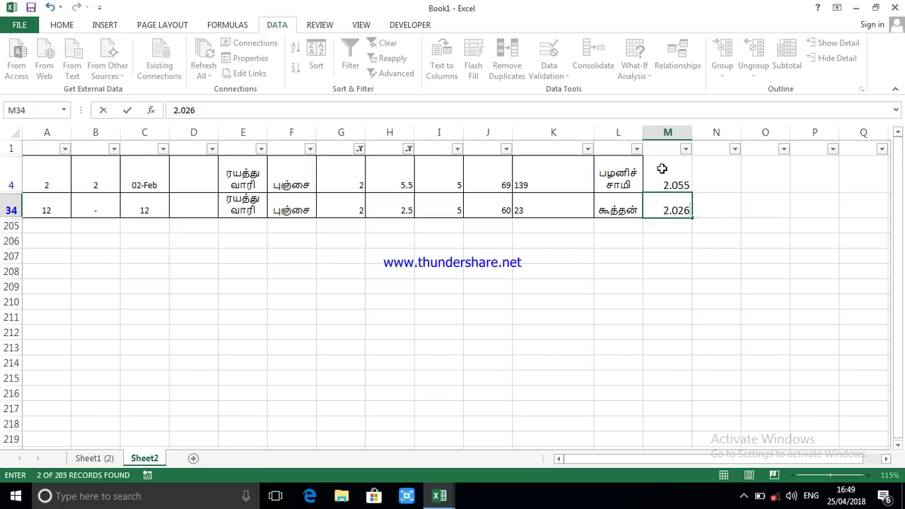
{"action": "key", "text": "BackSpace"}
{"action": "type", "text": "5"}
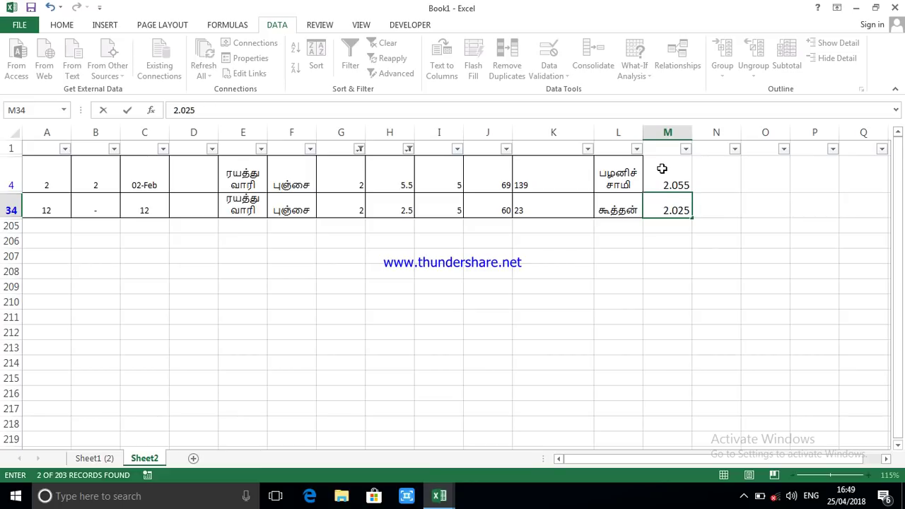
{"action": "left_click", "coordinate": [748, 255]}
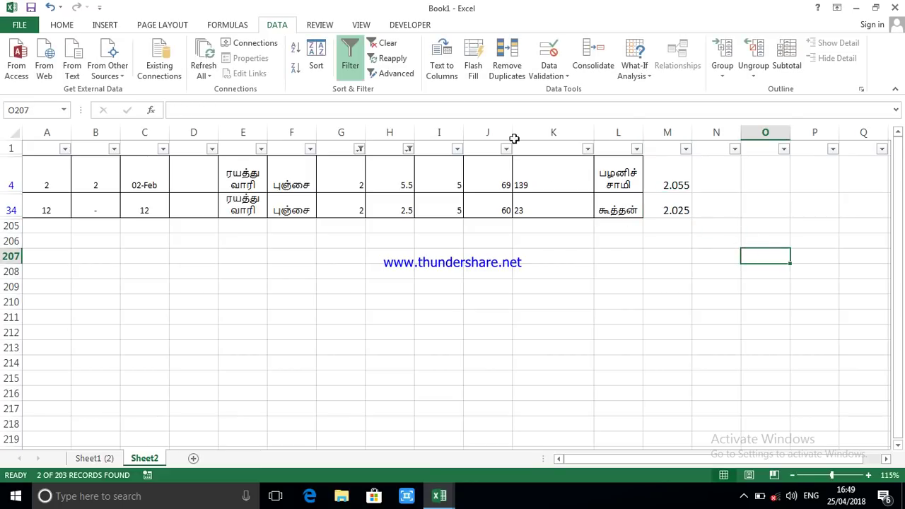
{"action": "left_click", "coordinate": [350, 60]}
Select the blank row 1 and reapply filters so all 203 records show
{"action": "scroll", "coordinate": [486, 266], "scroll_direction": "down", "scroll_amount": 3}
{"action": "scroll", "coordinate": [495, 265], "scroll_direction": "up", "scroll_amount": 3}
{"action": "left_click", "coordinate": [6, 145]}
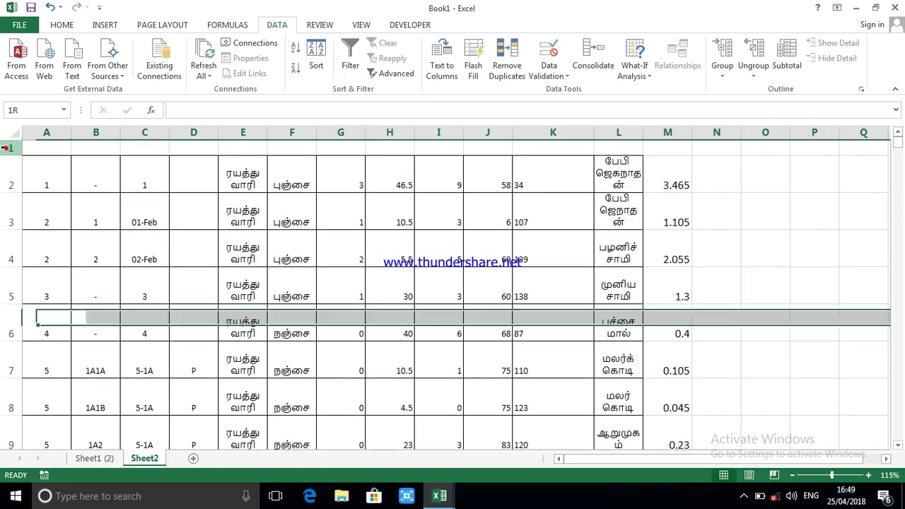
{"action": "left_click", "coordinate": [350, 57]}
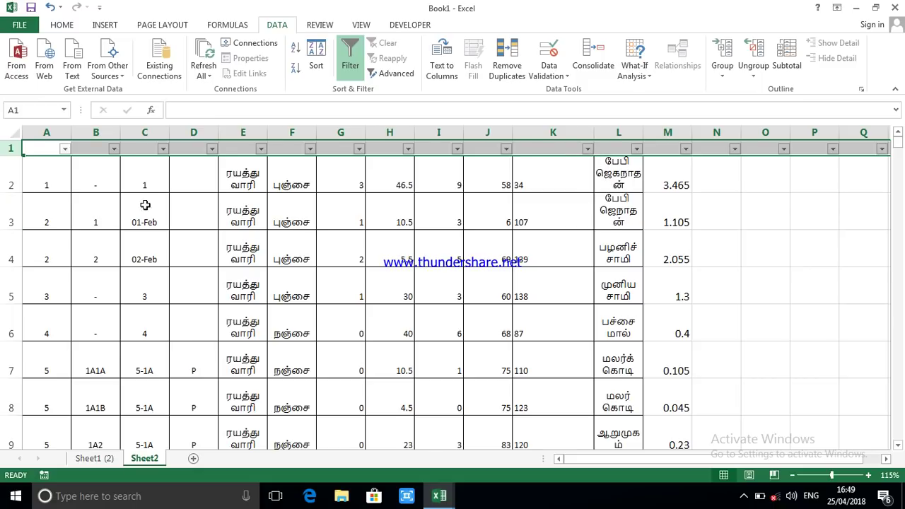
{"action": "scroll", "coordinate": [542, 326], "scroll_direction": "down", "scroll_amount": 2}
{"action": "scroll", "coordinate": [543, 322], "scroll_direction": "up", "scroll_amount": 2}
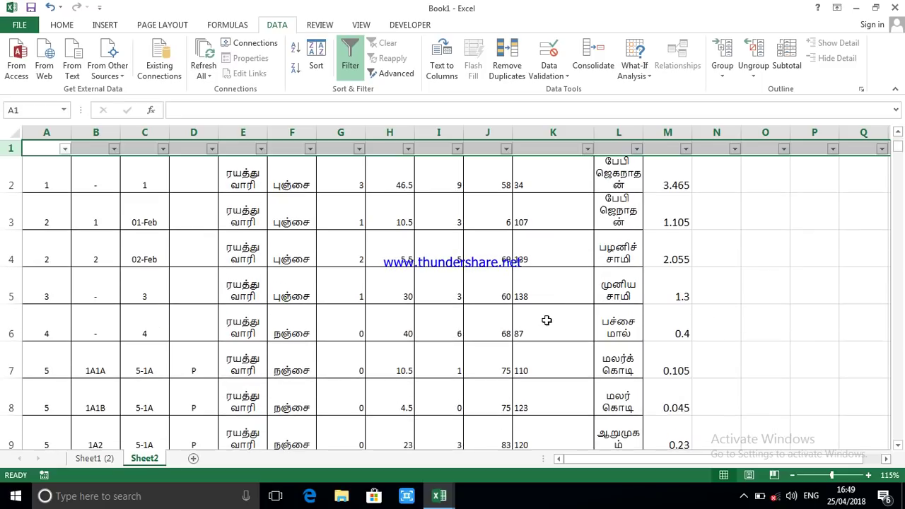
Sort the records by patta number in column K, smallest to largest
{"action": "left_click", "coordinate": [588, 149]}
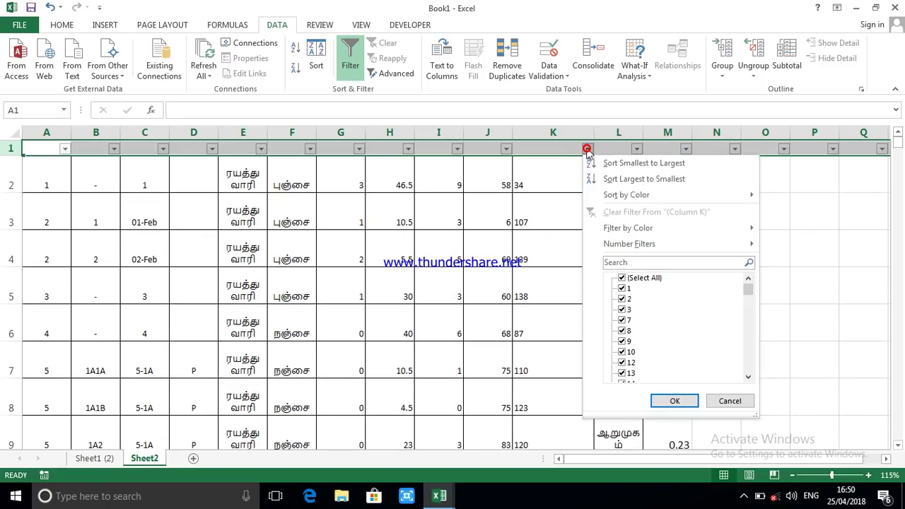
{"action": "left_click", "coordinate": [644, 163]}
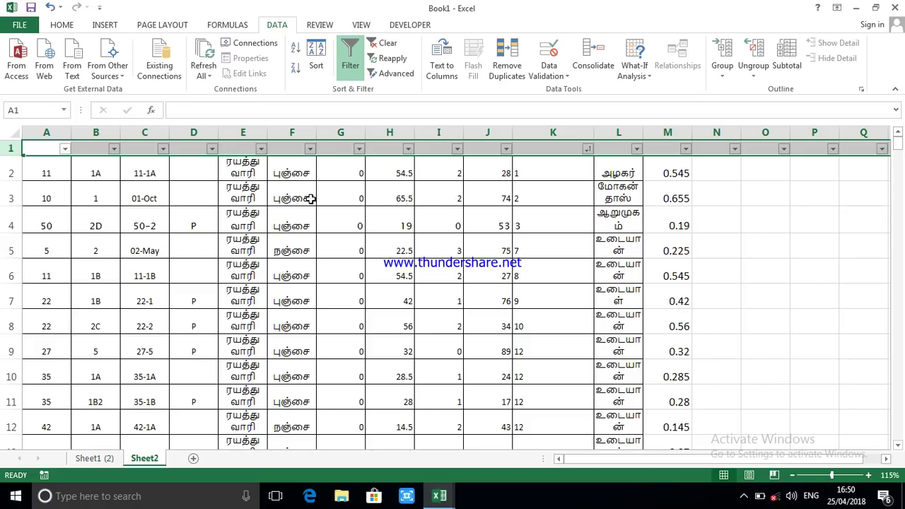
Filter column F to show only the புஞ்சை records, 155 of 203
{"action": "left_click", "coordinate": [310, 149]}
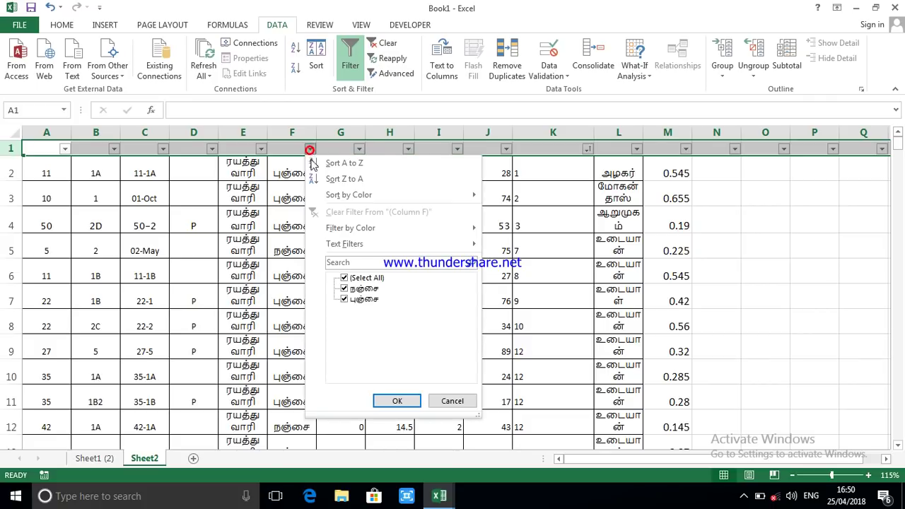
{"action": "left_click", "coordinate": [360, 279]}
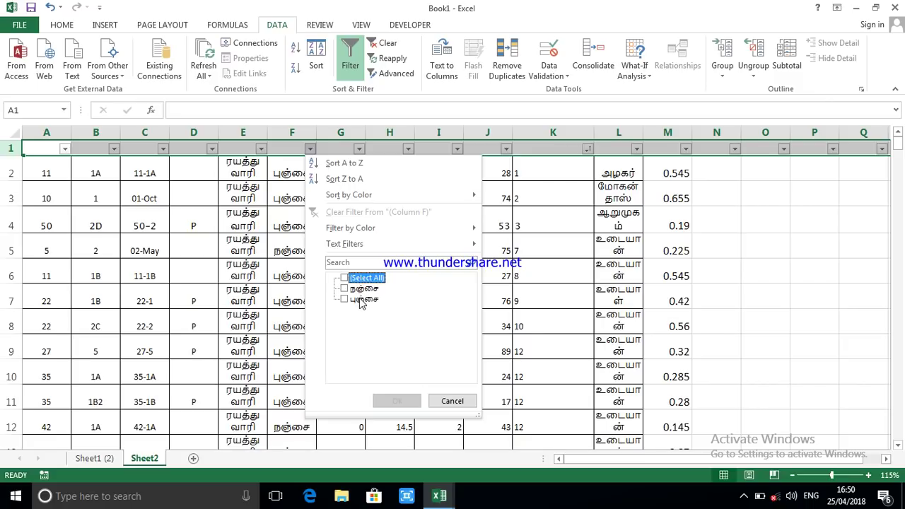
{"action": "left_click", "coordinate": [361, 299]}
{"action": "left_click", "coordinate": [397, 401]}
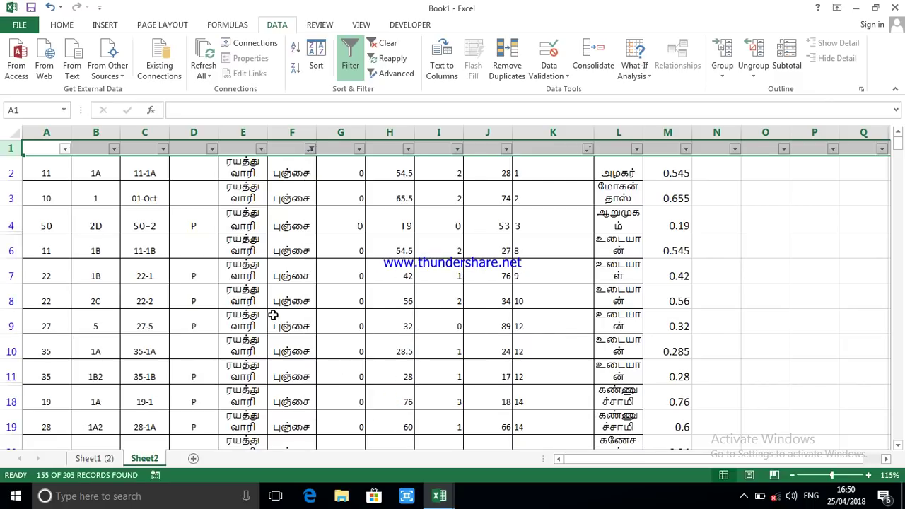
Copy the visible records from A2 through column M and add a new worksheet
{"action": "scroll", "coordinate": [415, 353], "scroll_direction": "down", "scroll_amount": 3}
{"action": "scroll", "coordinate": [286, 354], "scroll_direction": "up", "scroll_amount": 3}
{"action": "left_click_drag", "start_coordinate": [47, 173], "coordinate": [646, 176]}
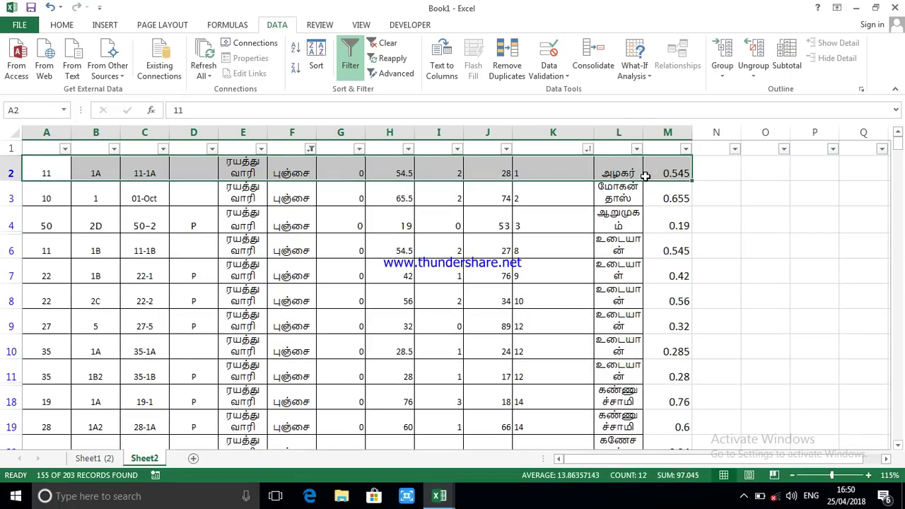
{"action": "key", "text": "ctrl+shift+Down"}
{"action": "key", "text": "ctrl+c"}
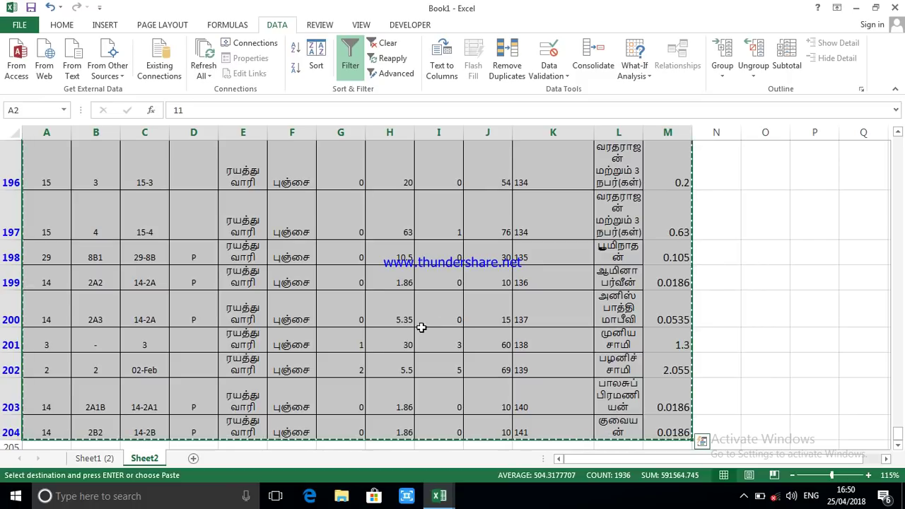
{"action": "left_click", "coordinate": [193, 459]}
Paste the புஞ்சை records at A1 of Sheet3 and insert an empty row above them
{"action": "key", "text": "Return"}
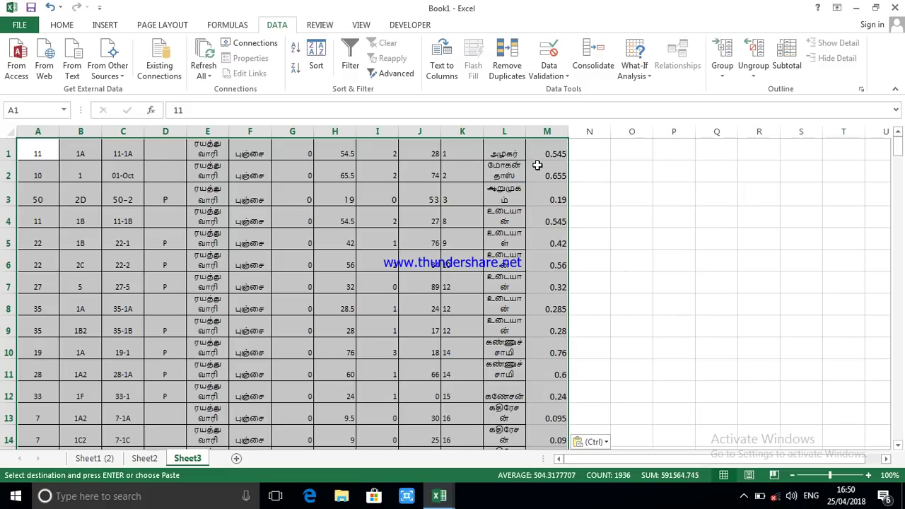
{"action": "left_click", "coordinate": [631, 238]}
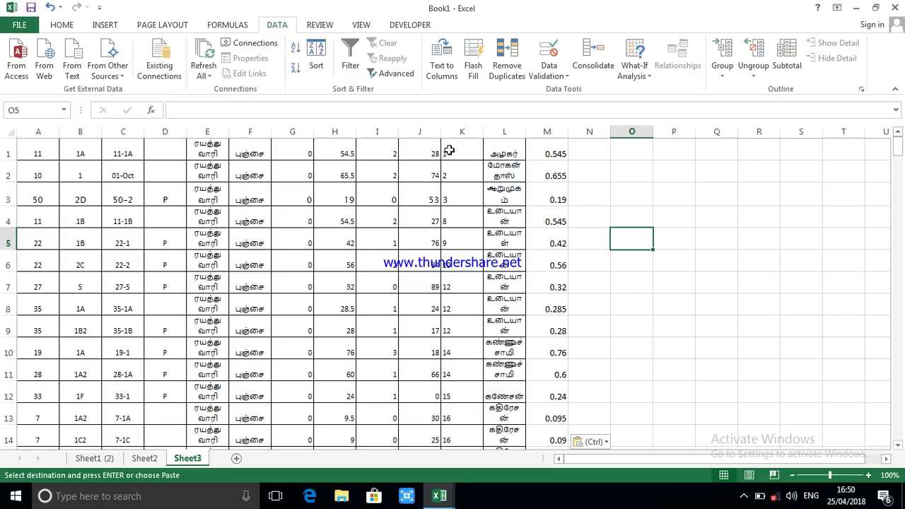
{"action": "left_click", "coordinate": [13, 154]}
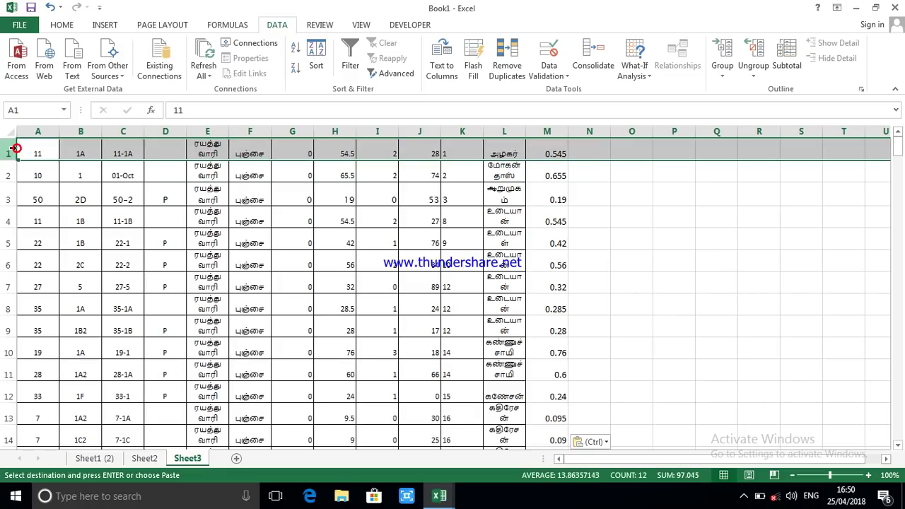
{"action": "right_click", "coordinate": [15, 150]}
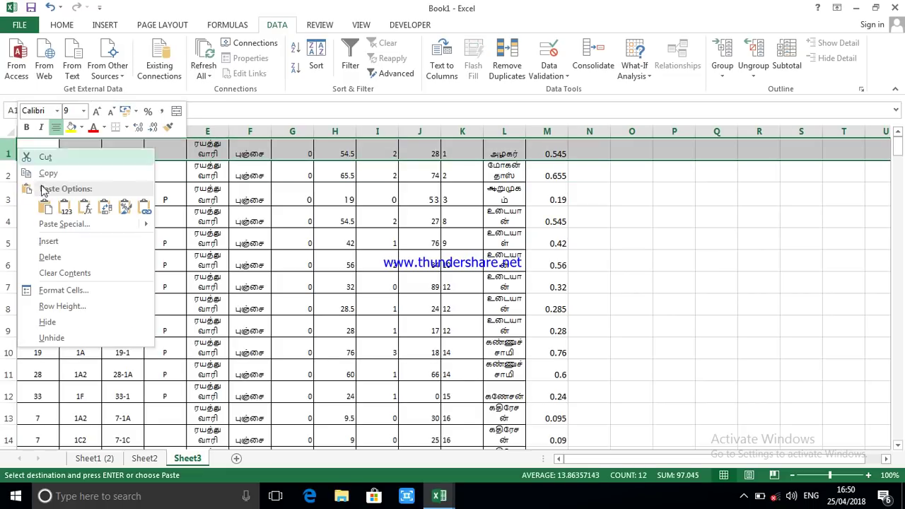
{"action": "left_click", "coordinate": [46, 241]}
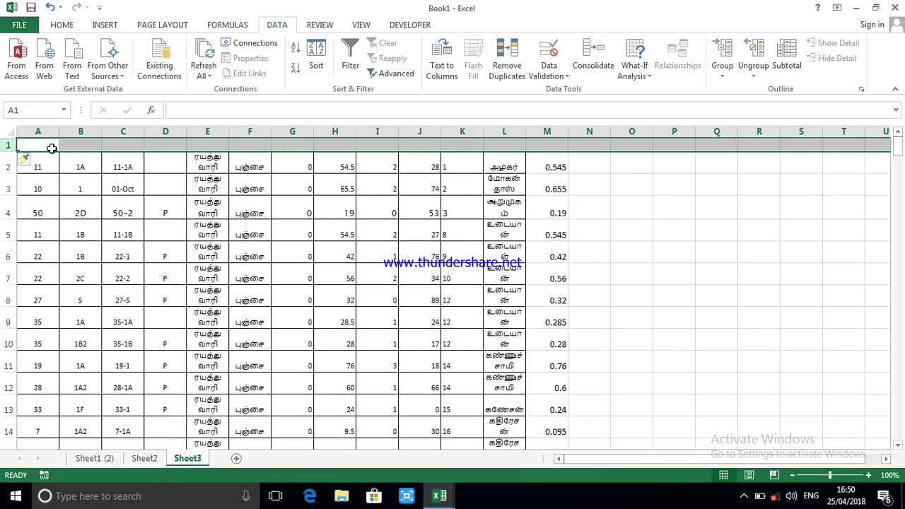
{"action": "left_click", "coordinate": [51, 148]}
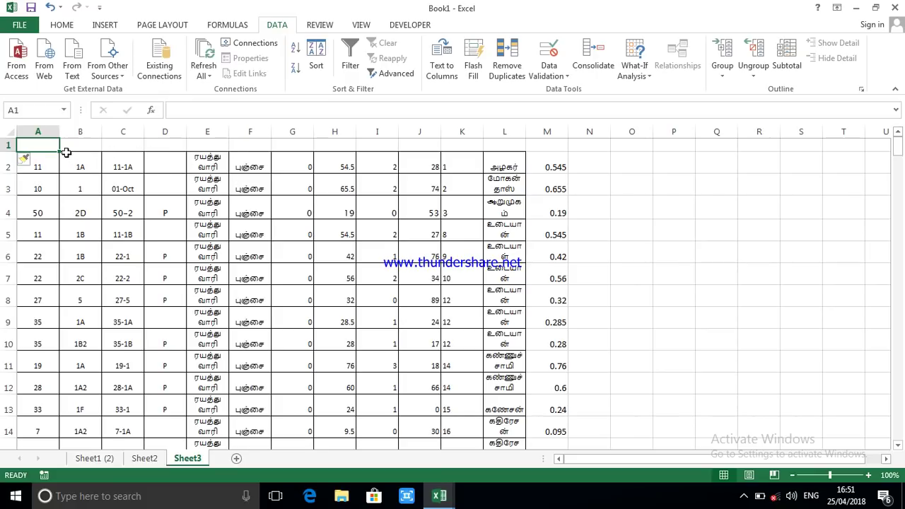
Number row 1 from 1 to 13 across columns A–M using Fill Series, then open Subtotal
{"action": "type", "text": "1"}
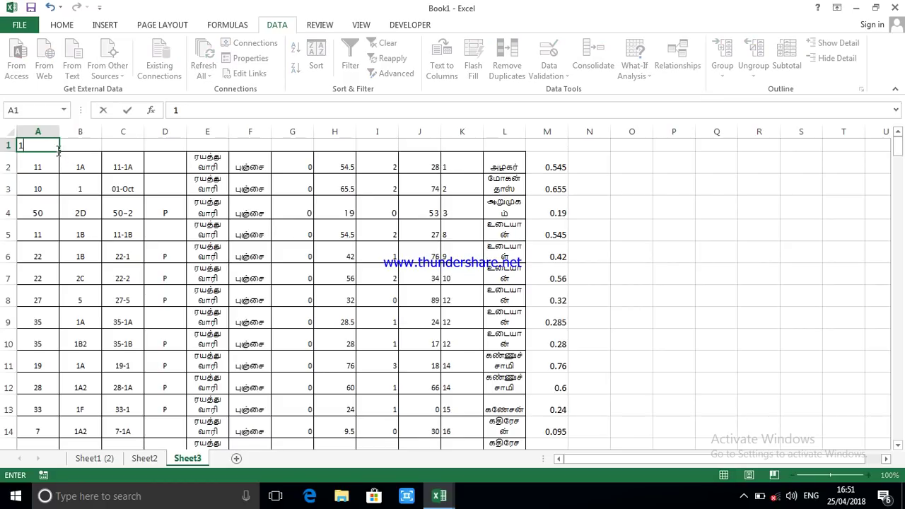
{"action": "left_click_drag", "start_coordinate": [520, 152], "coordinate": [570, 150]}
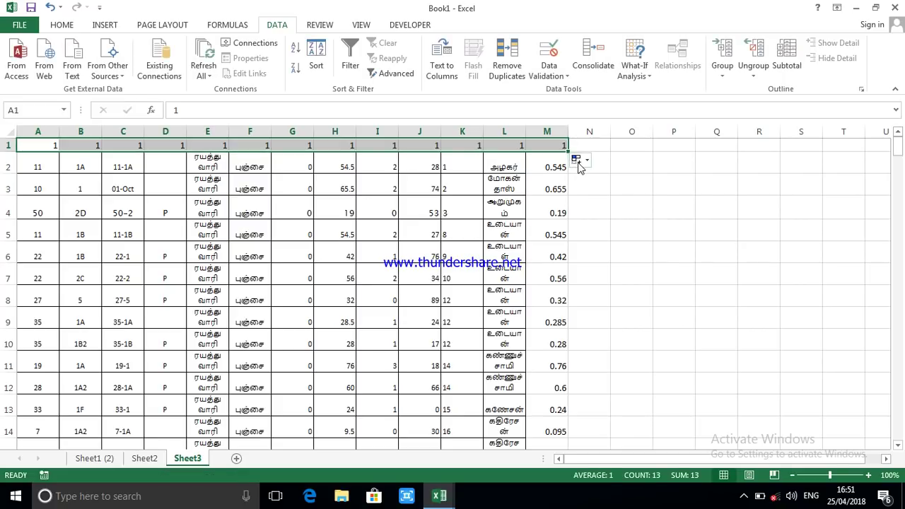
{"action": "left_click", "coordinate": [578, 162]}
{"action": "left_click", "coordinate": [607, 192]}
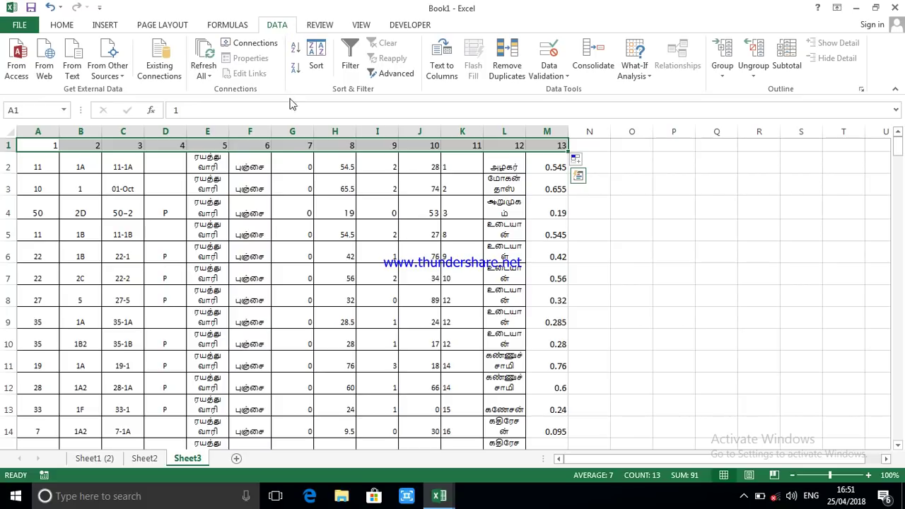
{"action": "left_click", "coordinate": [290, 147]}
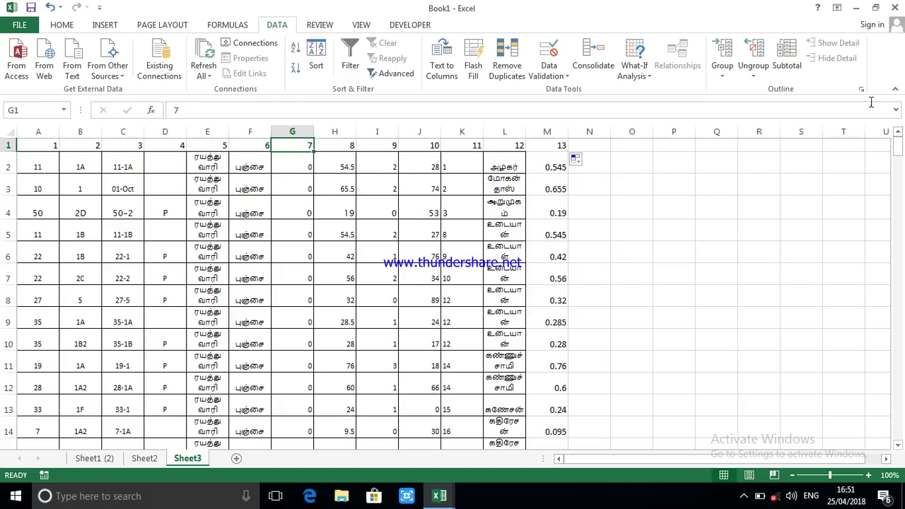
{"action": "left_click", "coordinate": [788, 60]}
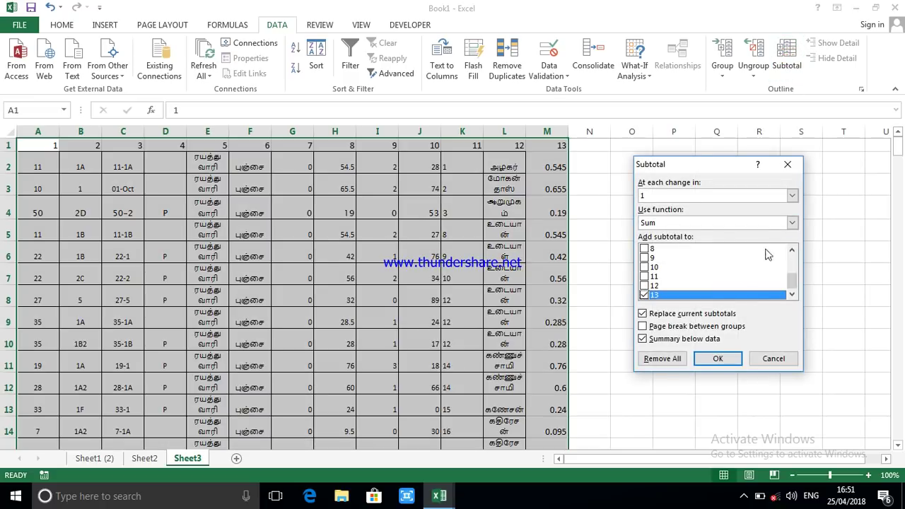
Add subtotals summing column 13 at each change in column 11
{"action": "left_click", "coordinate": [793, 196]}
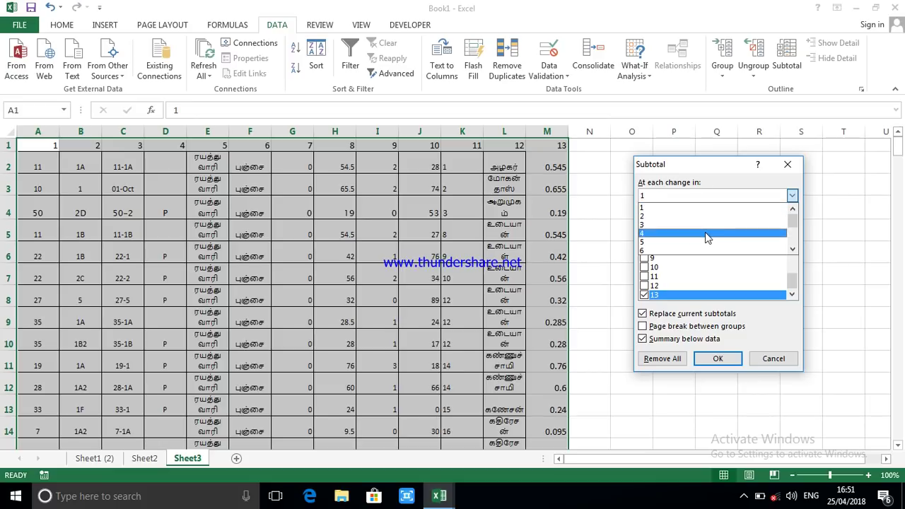
{"action": "scroll", "coordinate": [705, 232], "scroll_direction": "down", "scroll_amount": 2}
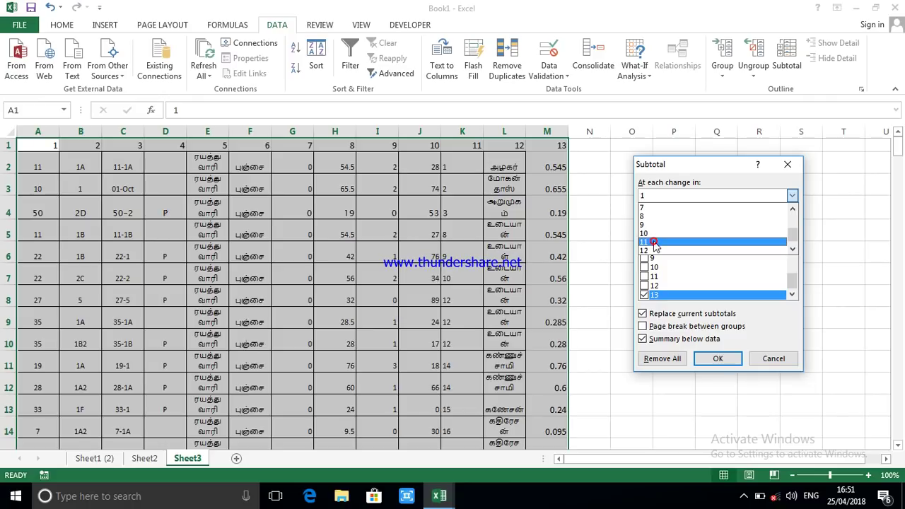
{"action": "left_click", "coordinate": [655, 243]}
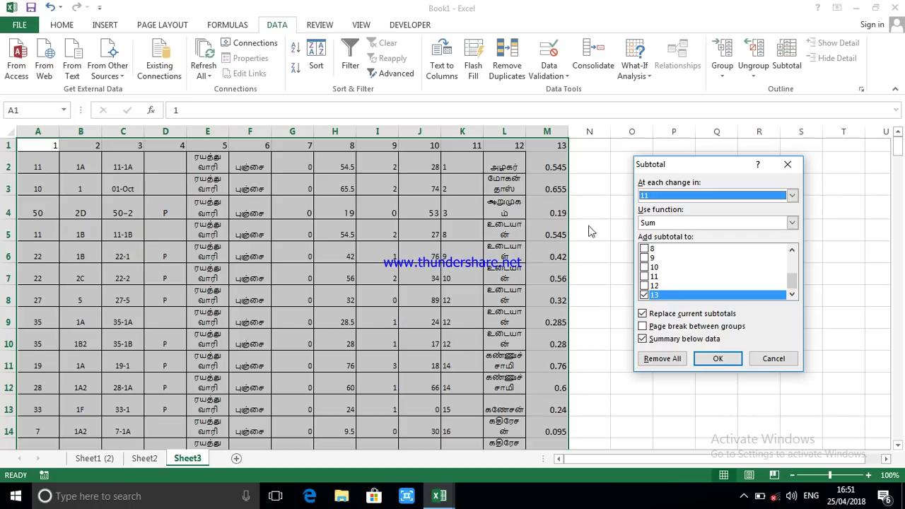
{"action": "left_click", "coordinate": [718, 359]}
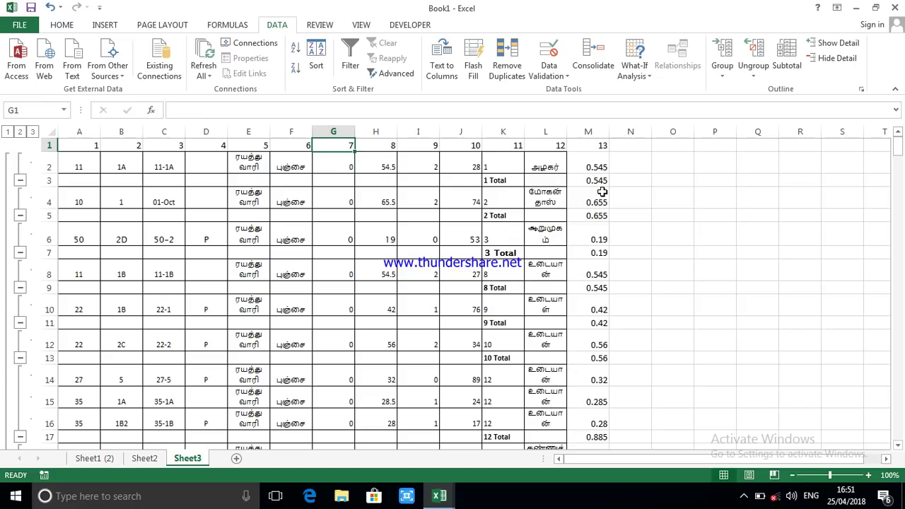
Review the Sheet3 subtotals and collapse the outline to total rows such as 1 Total 0.545
{"action": "scroll", "coordinate": [605, 182], "scroll_direction": "down", "scroll_amount": 7}
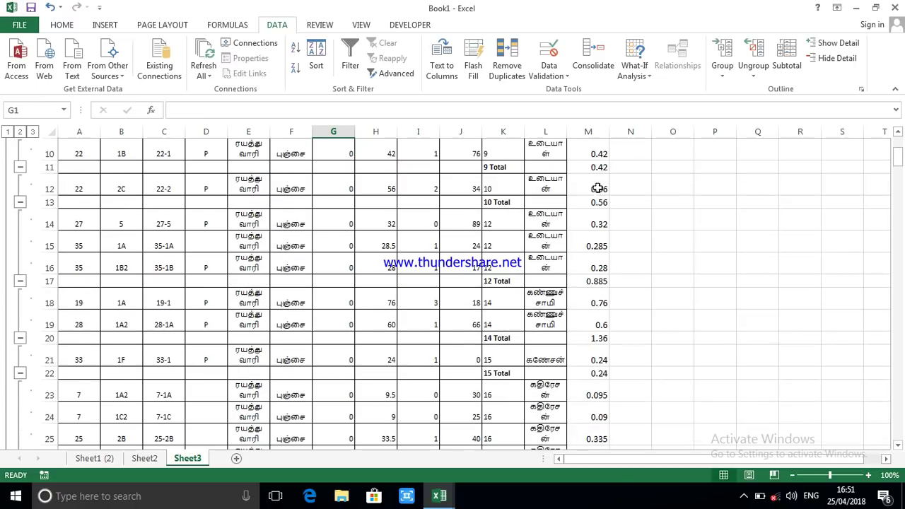
{"action": "scroll", "coordinate": [541, 339], "scroll_direction": "down", "scroll_amount": 2}
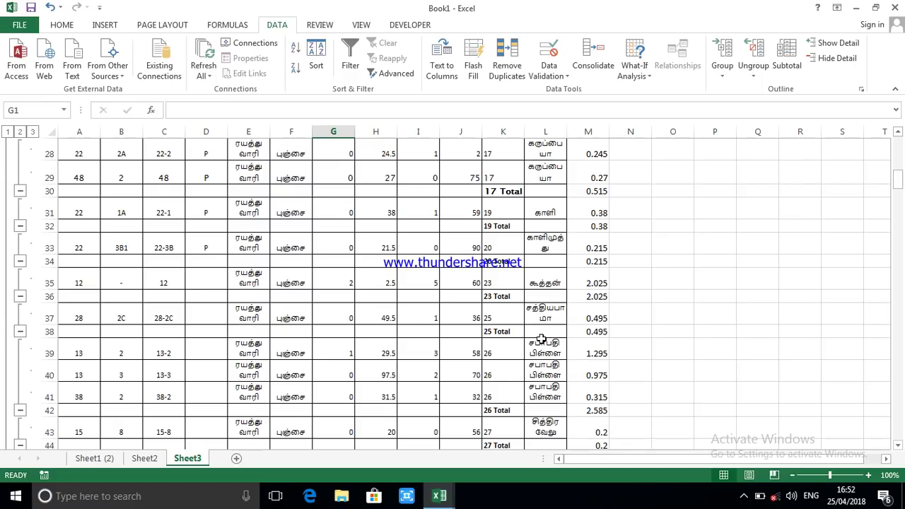
{"action": "scroll", "coordinate": [539, 338], "scroll_direction": "up", "scroll_amount": 3}
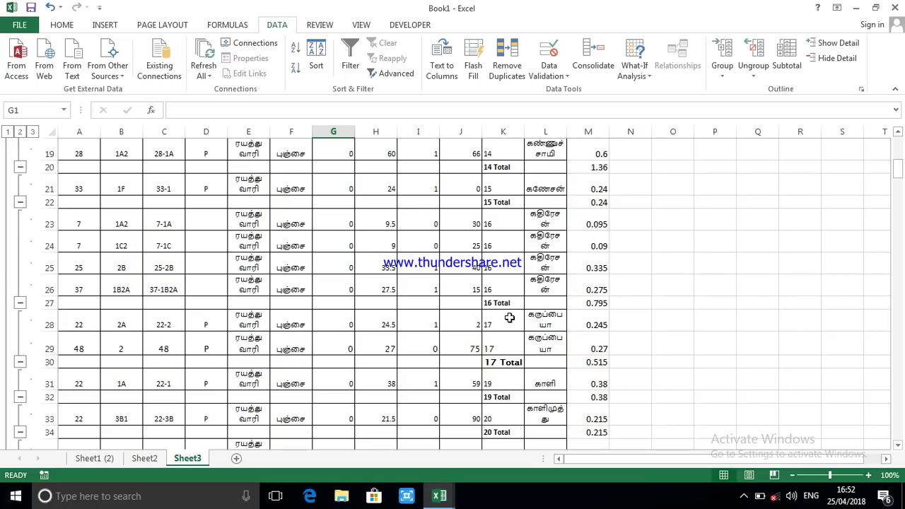
{"action": "scroll", "coordinate": [349, 298], "scroll_direction": "up", "scroll_amount": 6}
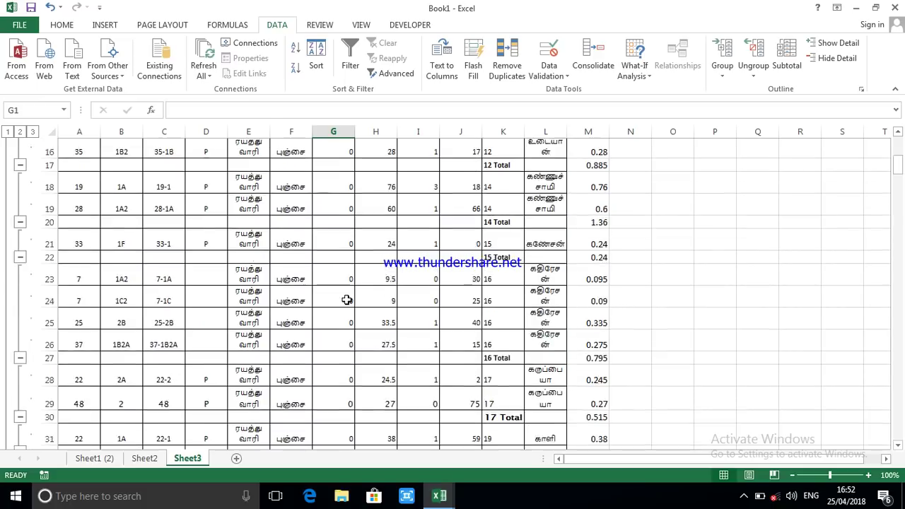
{"action": "left_click", "coordinate": [20, 133]}
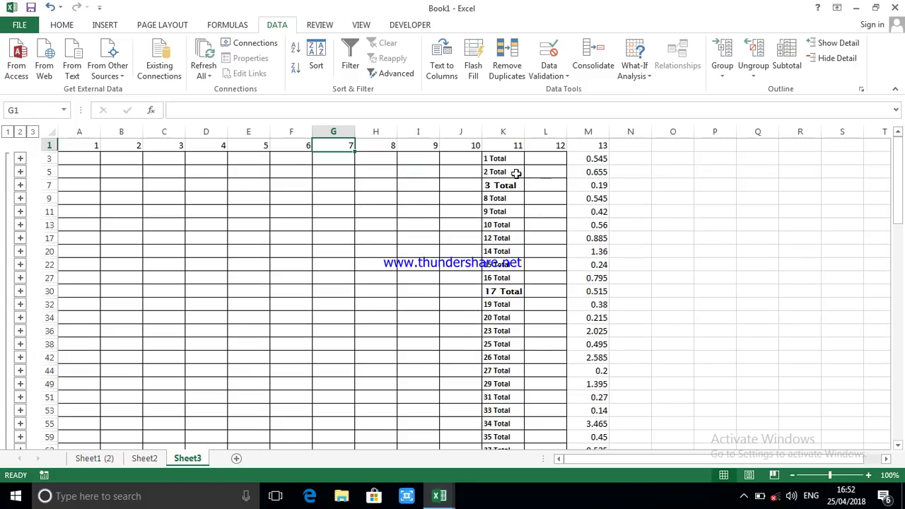
Select the collapsed subtotal block K3:M246, from 1 Total down to Grand Total
{"action": "left_click_drag", "start_coordinate": [517, 158], "coordinate": [597, 166]}
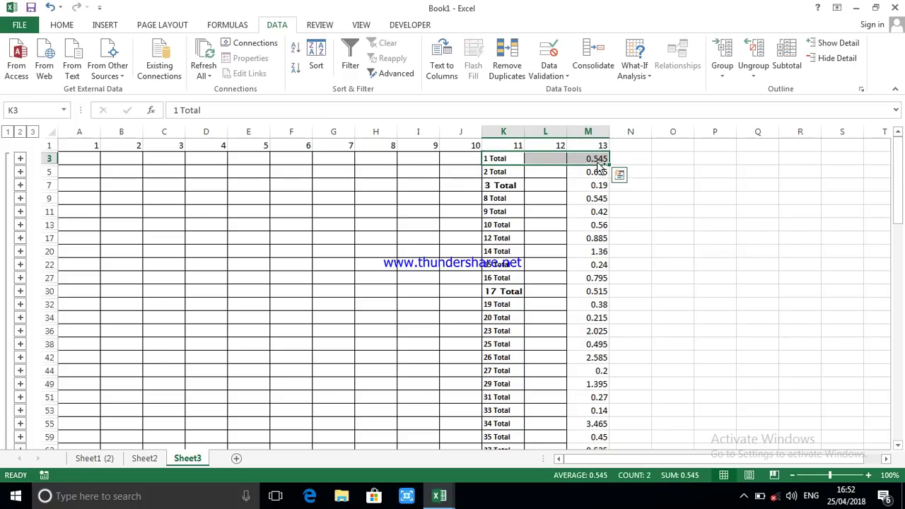
{"action": "key", "text": "ctrl+shift+Down"}
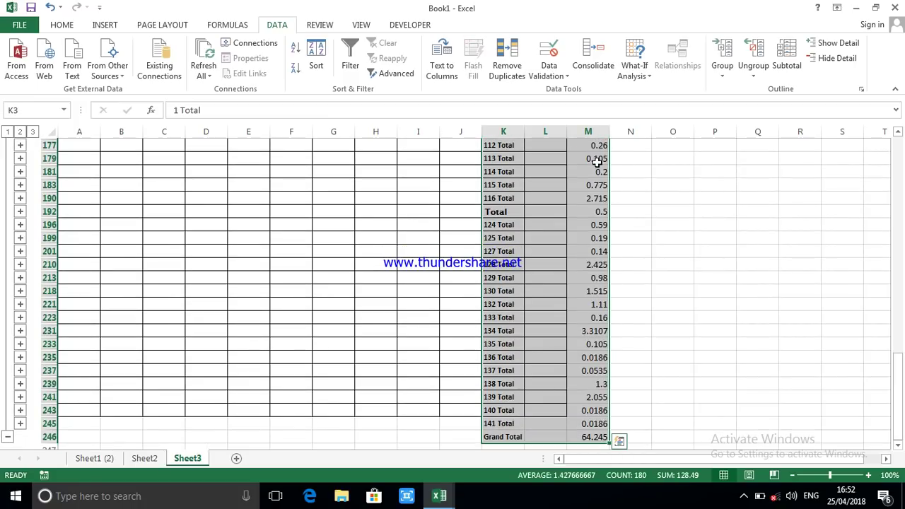
{"action": "key", "text": "ctrl+q"}
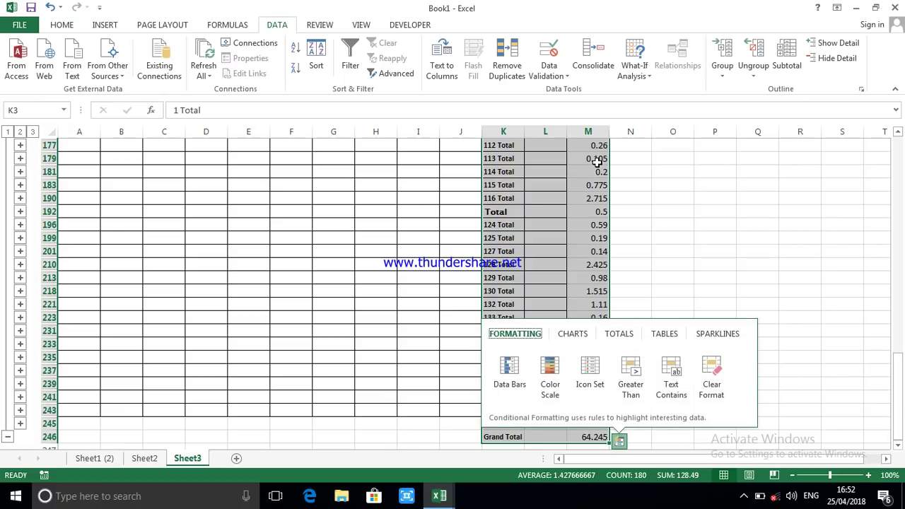
{"action": "left_click", "coordinate": [585, 236]}
{"action": "left_click", "coordinate": [587, 235]}
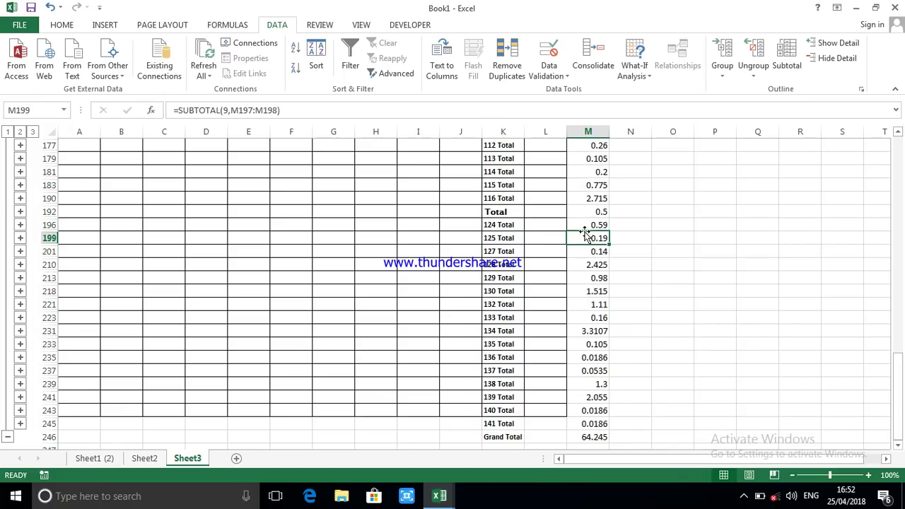
{"action": "scroll", "coordinate": [587, 237], "scroll_direction": "up", "scroll_amount": 15}
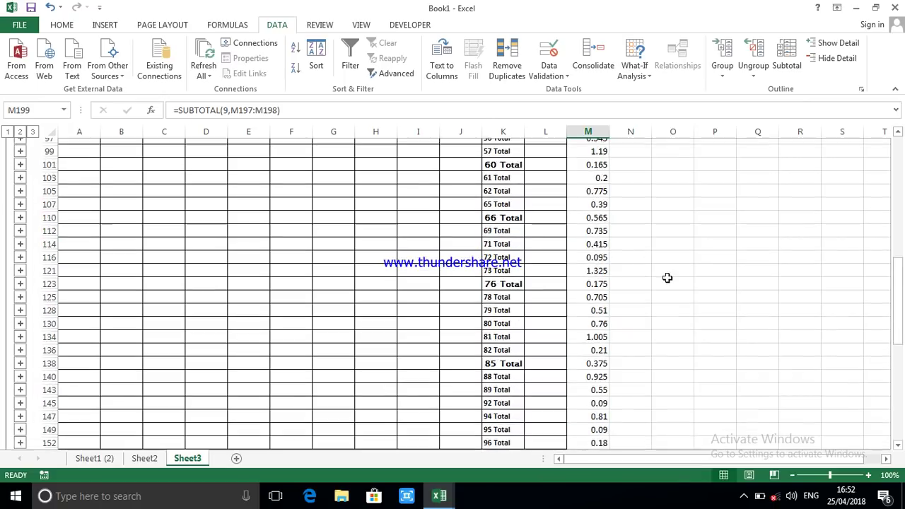
{"action": "left_click_drag", "start_coordinate": [900, 315], "coordinate": [899, 205]}
{"action": "left_click_drag", "start_coordinate": [507, 154], "coordinate": [597, 160]}
{"action": "left_click_drag", "start_coordinate": [482, 159], "coordinate": [591, 161]}
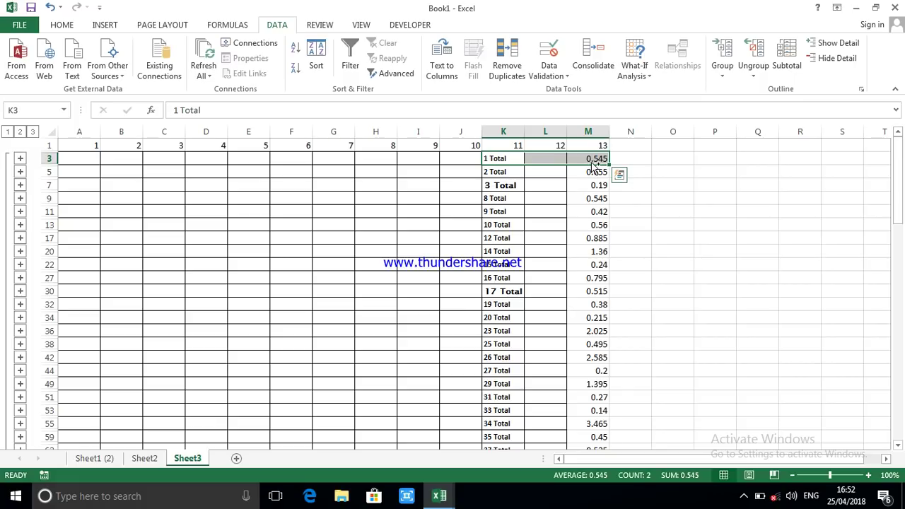
{"action": "key", "text": "ctrl+shift+Down"}
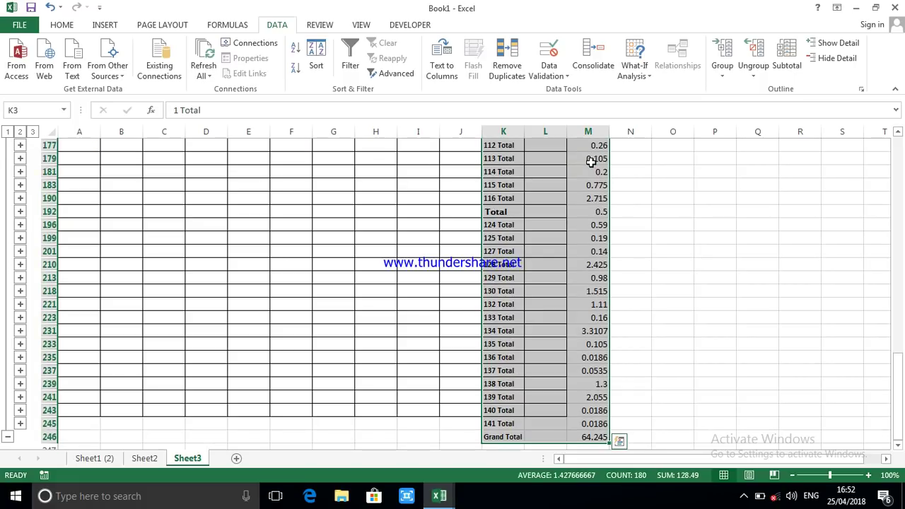
{"action": "left_click", "coordinate": [63, 24]}
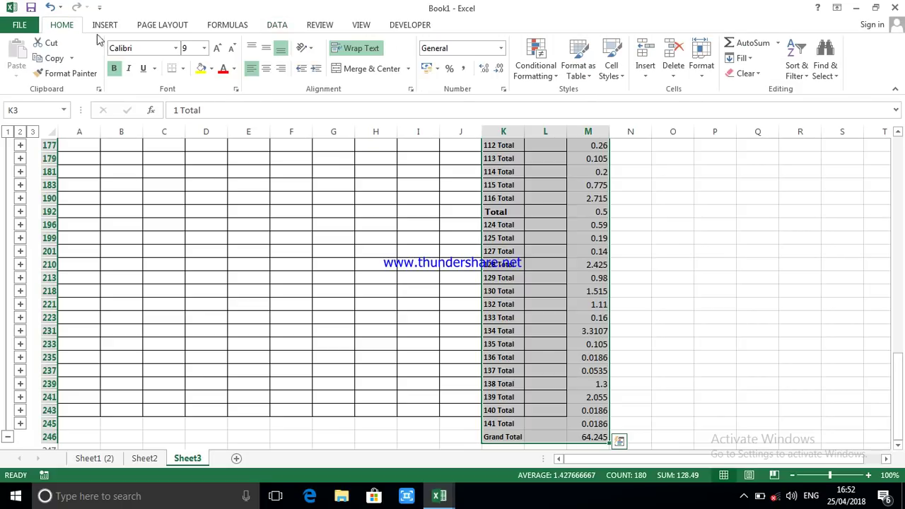
Copy only the visible subtotal cells using Go To Special, and add a new blank sheet
{"action": "left_click", "coordinate": [835, 74]}
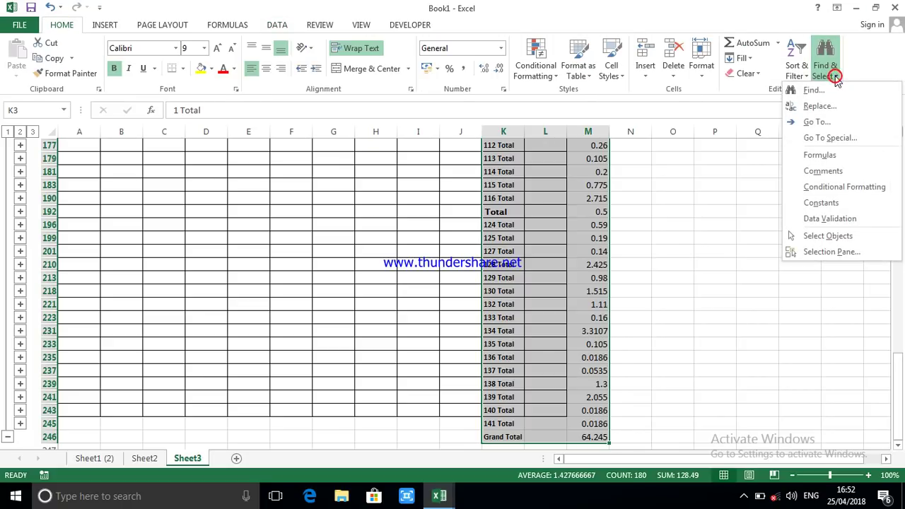
{"action": "left_click", "coordinate": [847, 138]}
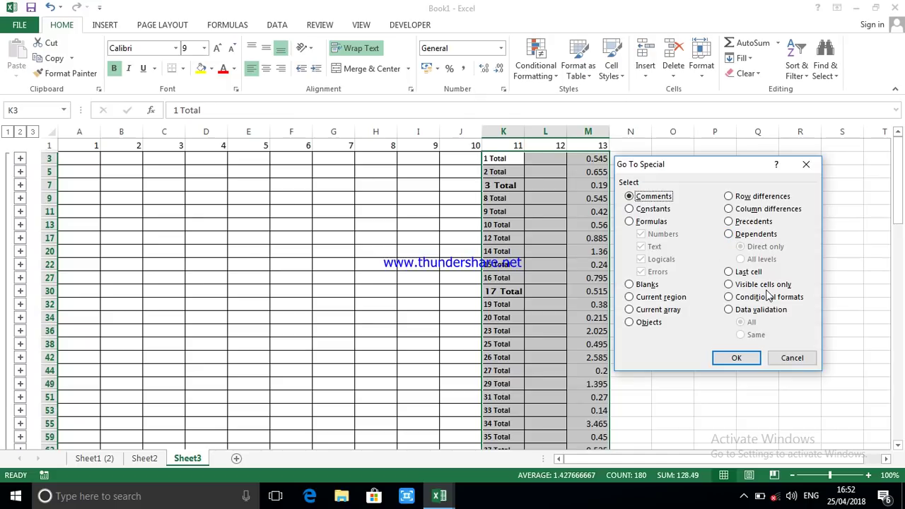
{"action": "left_click", "coordinate": [769, 286]}
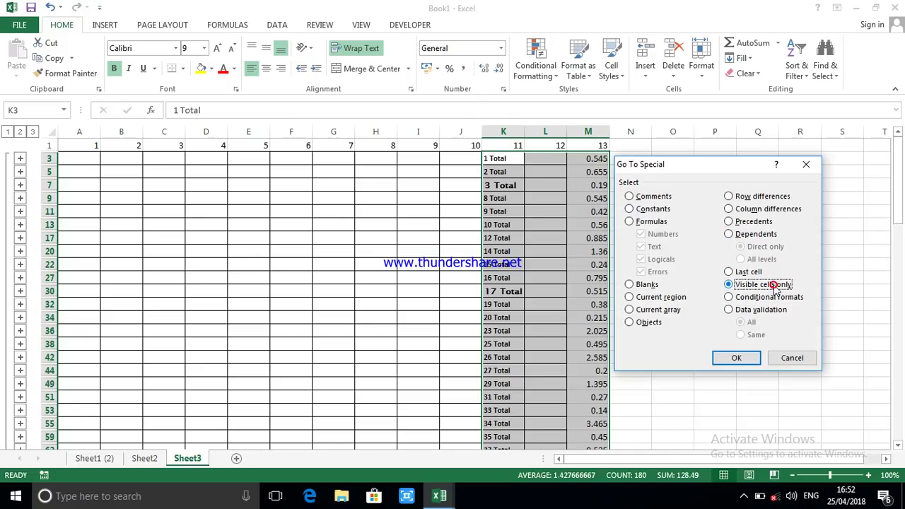
{"action": "left_click", "coordinate": [736, 357]}
{"action": "key", "text": "ctrl+c"}
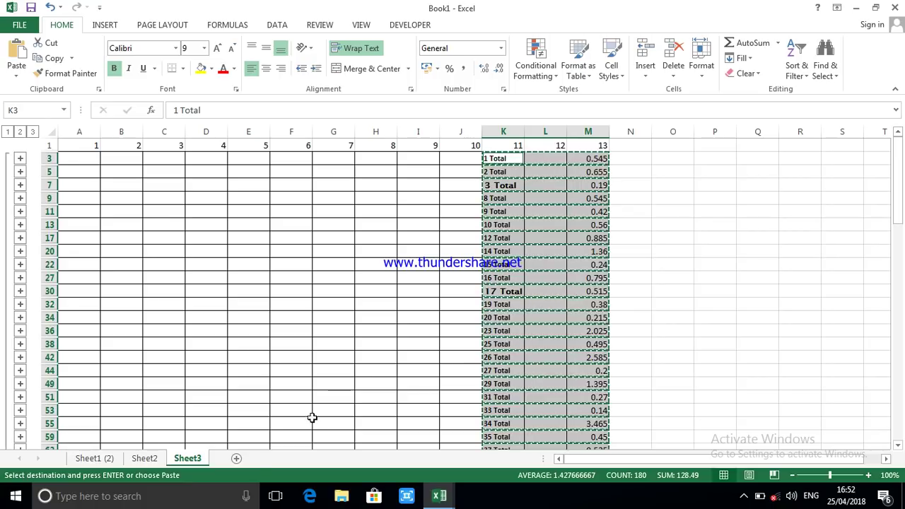
{"action": "left_click", "coordinate": [236, 458]}
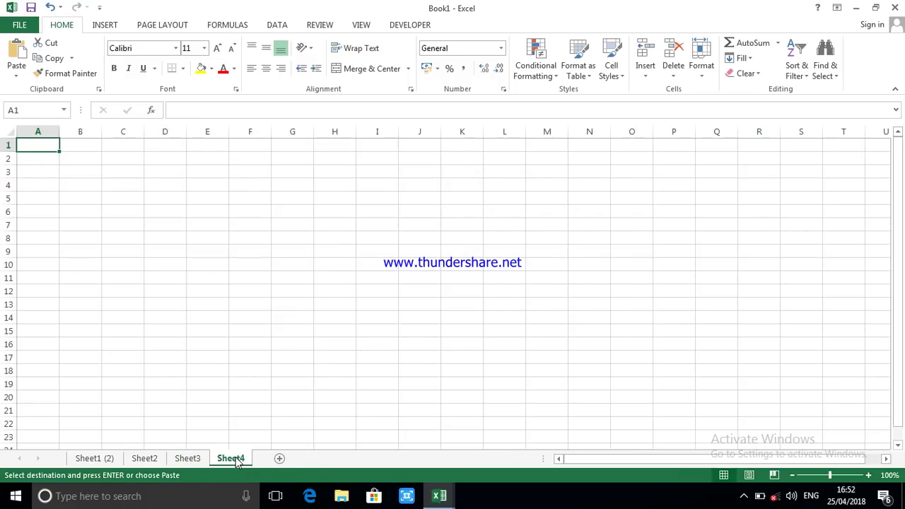
Paste the subtotal rows into Sheet4 and start a search for 'total'
{"action": "key", "text": "ctrl+v"}
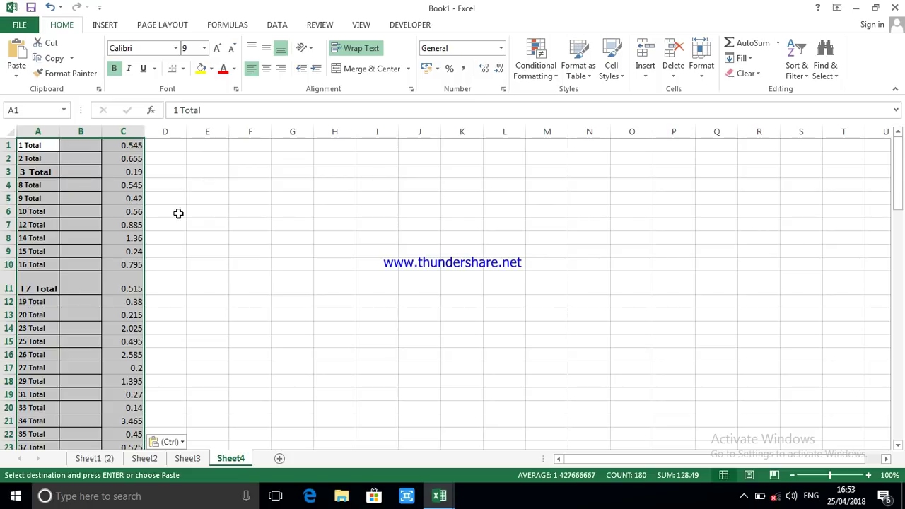
{"action": "key", "text": "ctrl+f"}
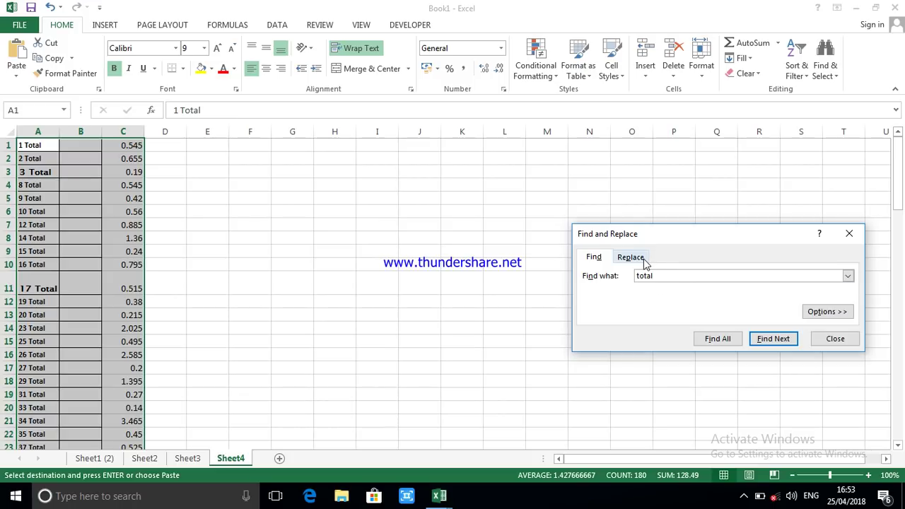
Replace all 90 occurrences of 'total' with nothing, leaving plain patta numbers in column A
{"action": "left_click", "coordinate": [631, 258]}
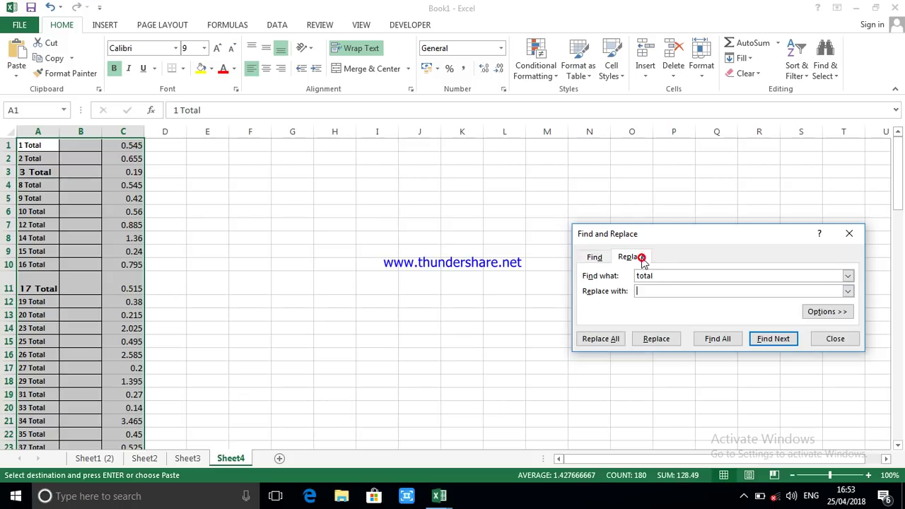
{"action": "left_click", "coordinate": [601, 340]}
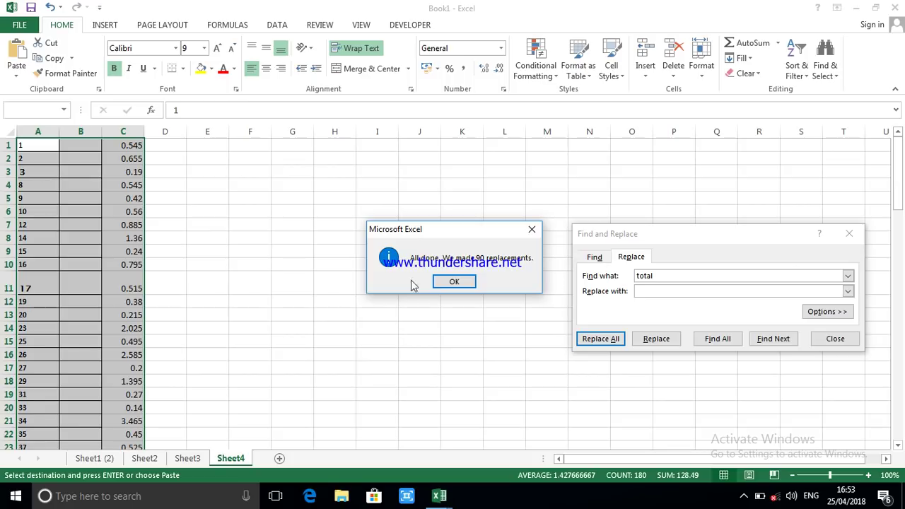
{"action": "left_click", "coordinate": [442, 283]}
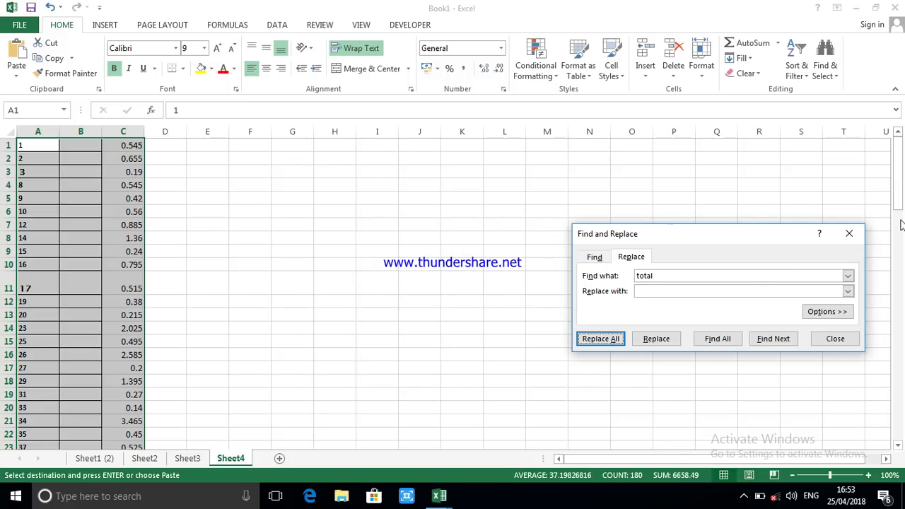
{"action": "left_click", "coordinate": [849, 234]}
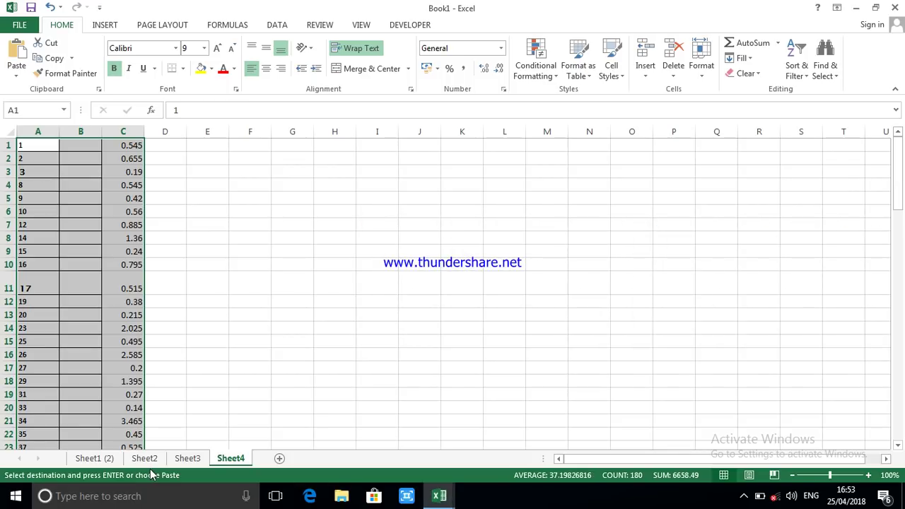
Rename Sheet4 to 'pun sub'
{"action": "left_click_drag", "start_coordinate": [236, 458], "coordinate": [237, 454]}
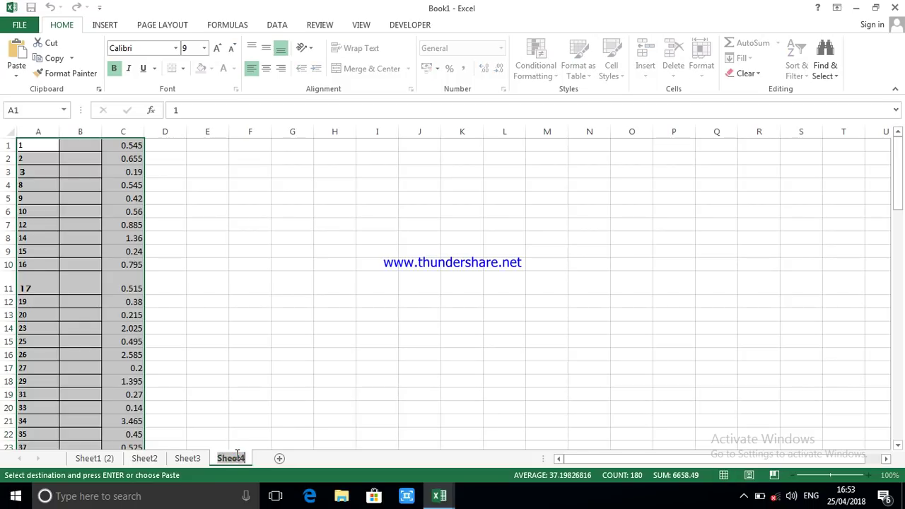
{"action": "type", "text": "pun"}
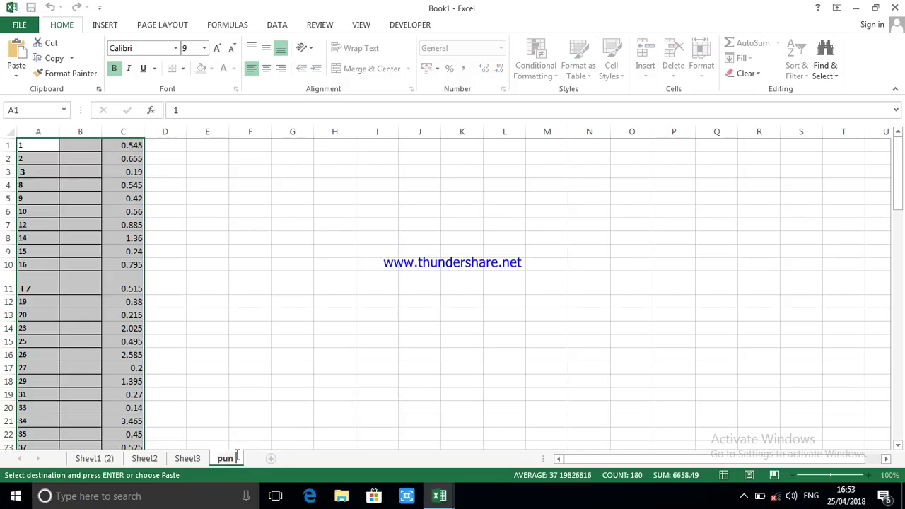
{"action": "type", "text": " sub"}
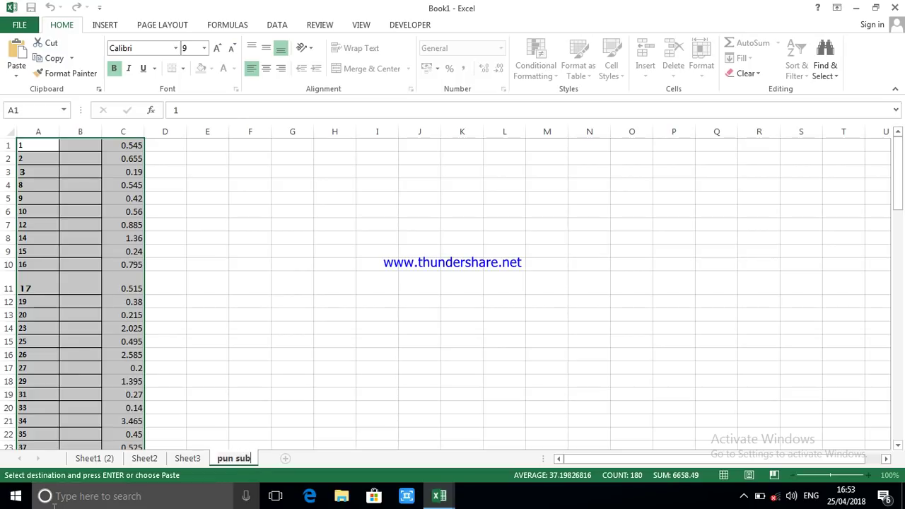
{"action": "left_click", "coordinate": [146, 459]}
Rename Sheet2 to 'main'
{"action": "scroll", "coordinate": [186, 305], "scroll_direction": "up", "scroll_amount": 9}
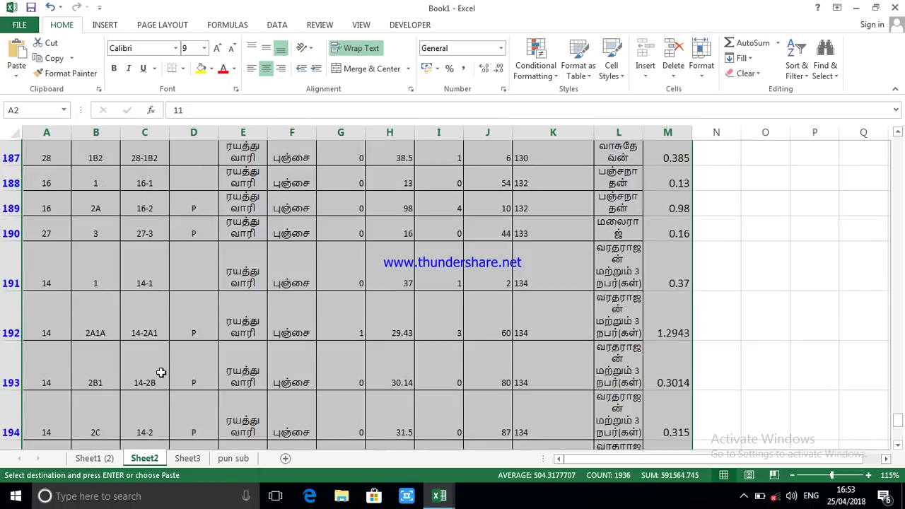
{"action": "double_click", "coordinate": [146, 459]}
{"action": "type", "text": "main"}
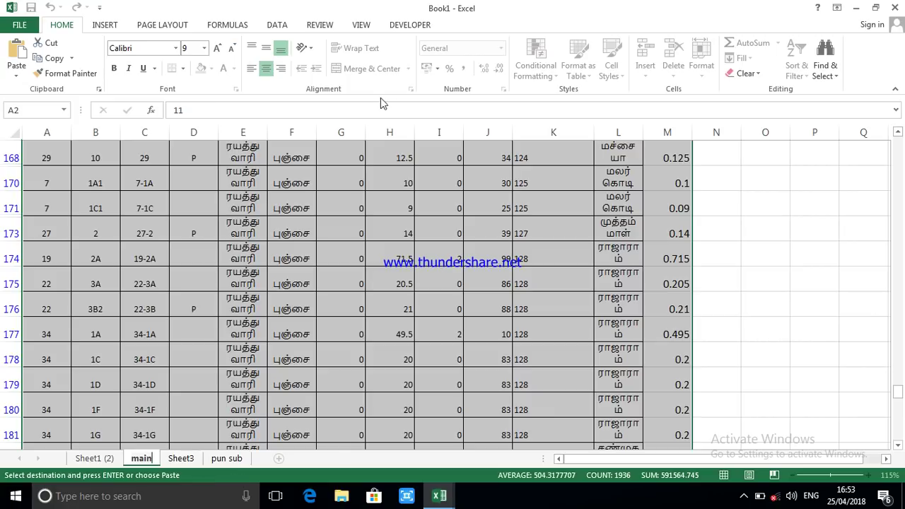
{"action": "key", "text": "Return"}
{"action": "left_click_drag", "start_coordinate": [898, 391], "coordinate": [903, 113]}
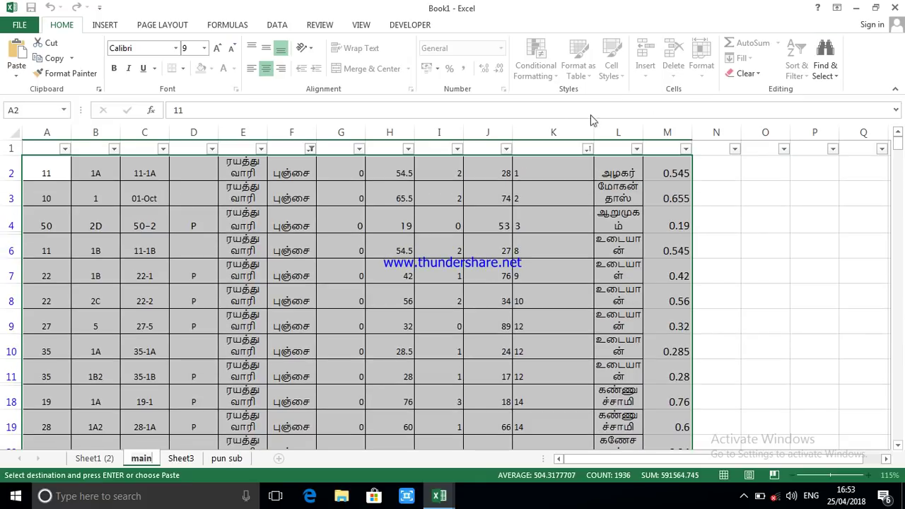
Filter column F of the main sheet to show only நஞ்சை rows
{"action": "left_click", "coordinate": [310, 149]}
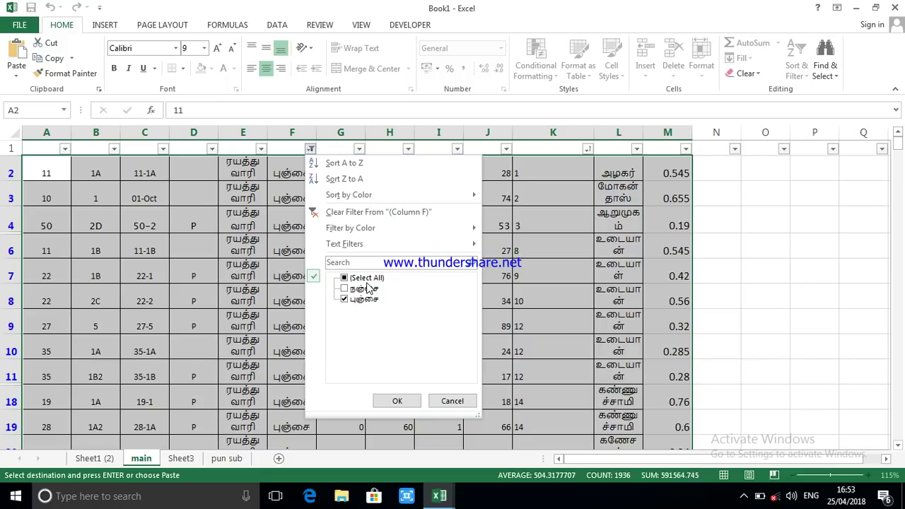
{"action": "left_click", "coordinate": [364, 289]}
{"action": "left_click", "coordinate": [365, 300]}
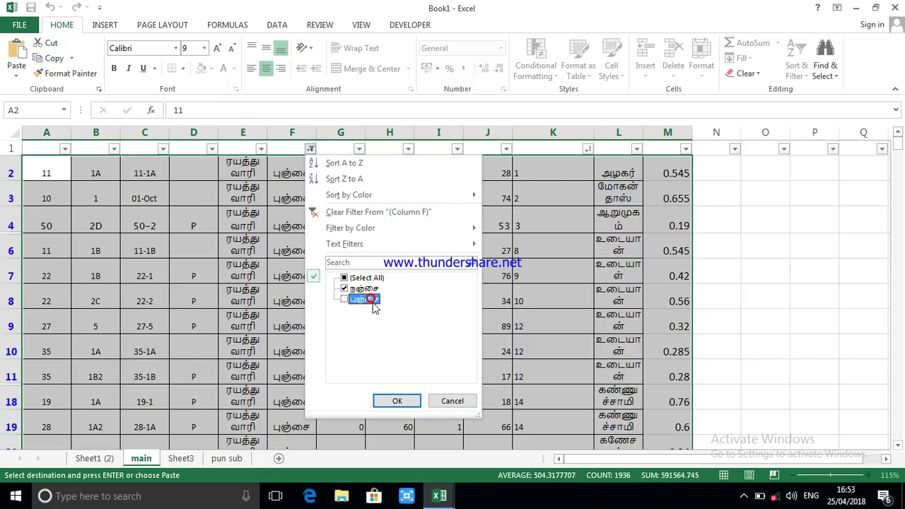
{"action": "left_click", "coordinate": [397, 401]}
Copy the visible filtered records from A5:M5 down to the last row
{"action": "left_click_drag", "start_coordinate": [48, 170], "coordinate": [668, 173]}
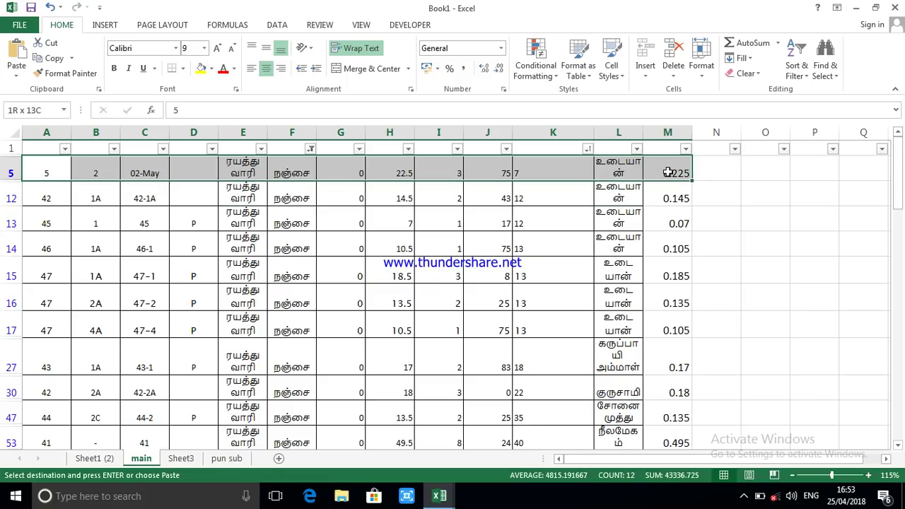
{"action": "key", "text": "ctrl+shift+Down"}
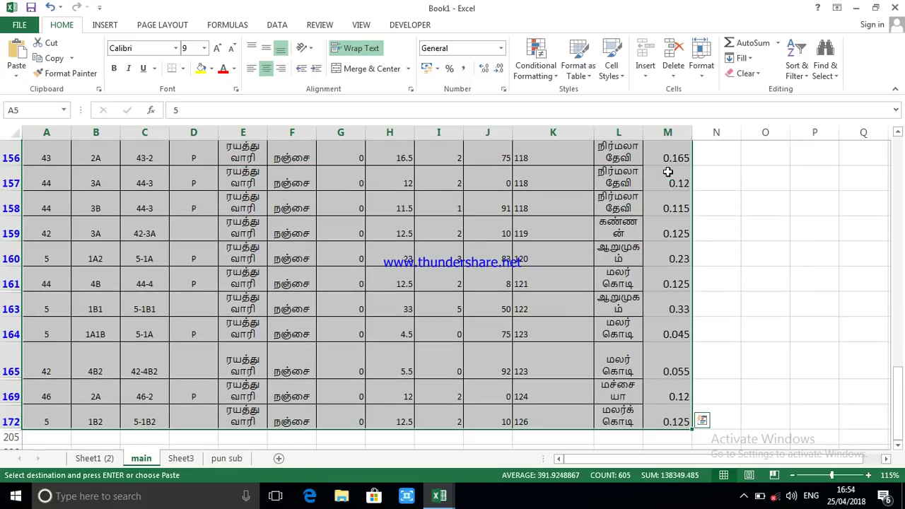
{"action": "key", "text": "ctrl+c"}
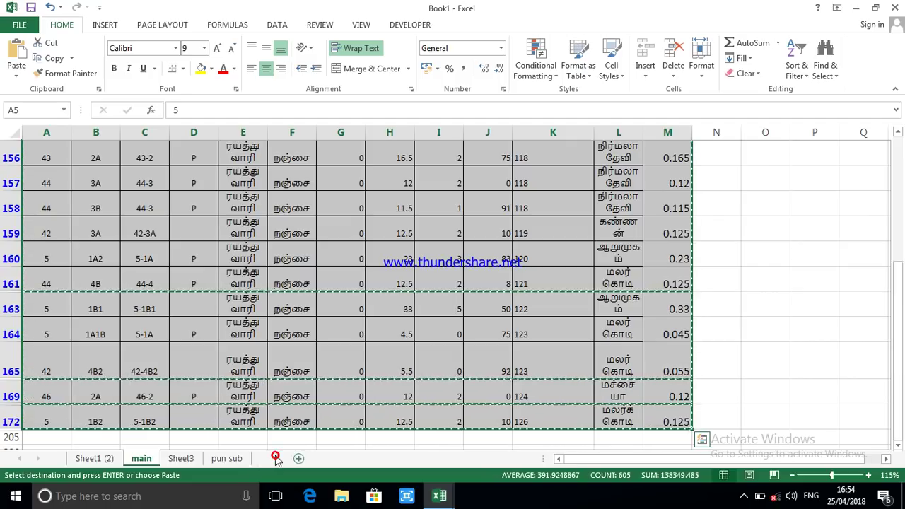
Paste the நஞ்சை records into a new Sheet5 and insert a blank row 1 above them
{"action": "left_click", "coordinate": [279, 458]}
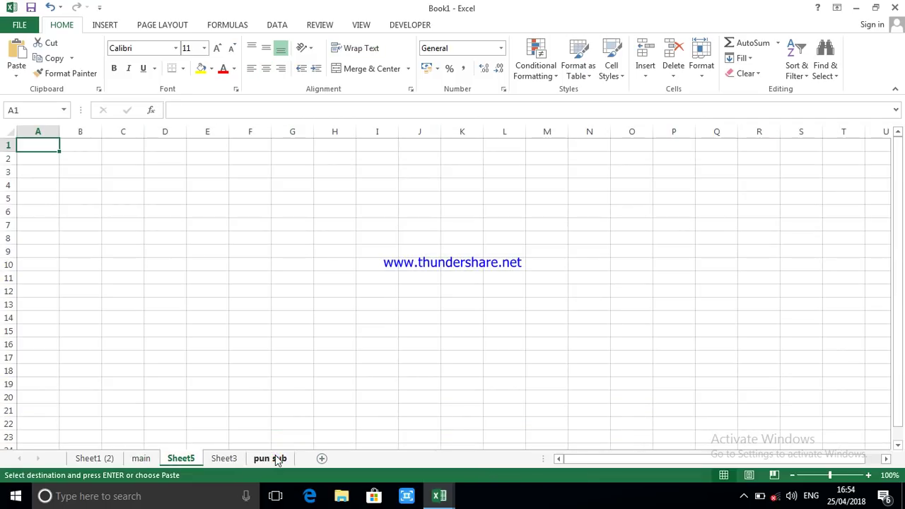
{"action": "key", "text": "Return"}
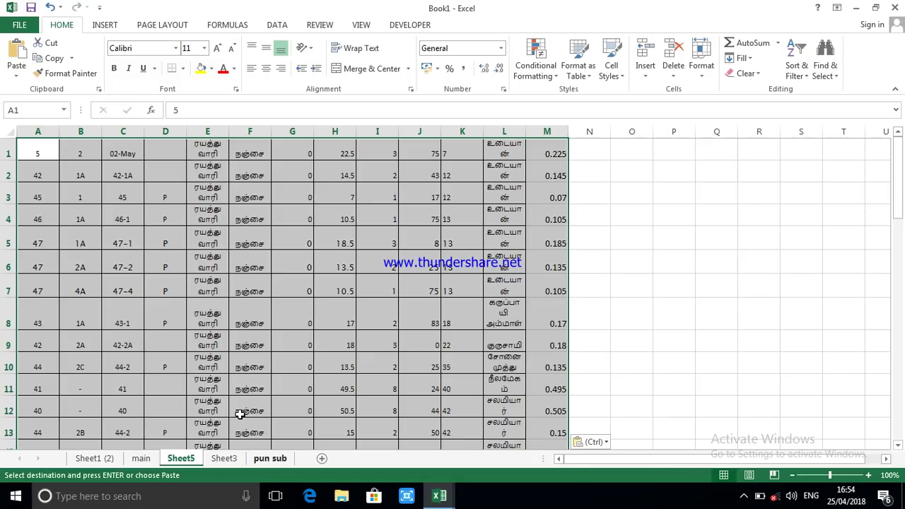
{"action": "left_click", "coordinate": [5, 147]}
{"action": "right_click", "coordinate": [6, 147]}
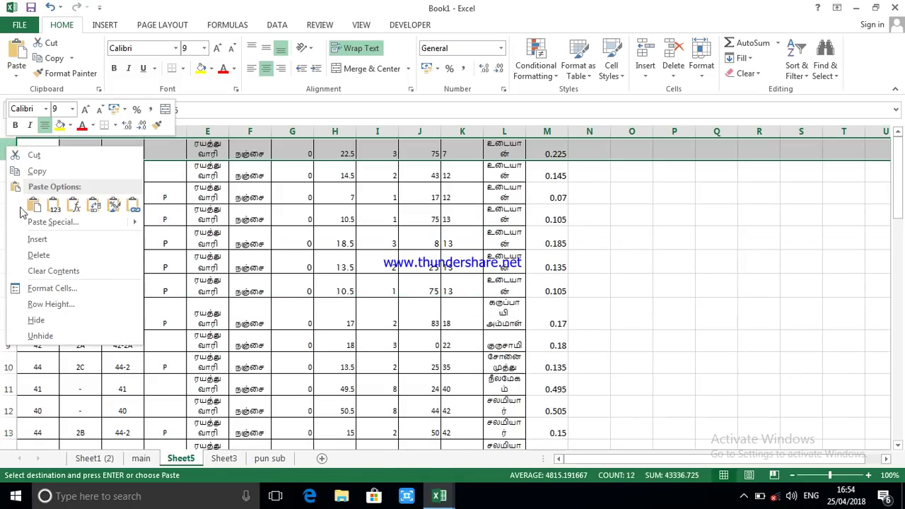
{"action": "left_click", "coordinate": [46, 241]}
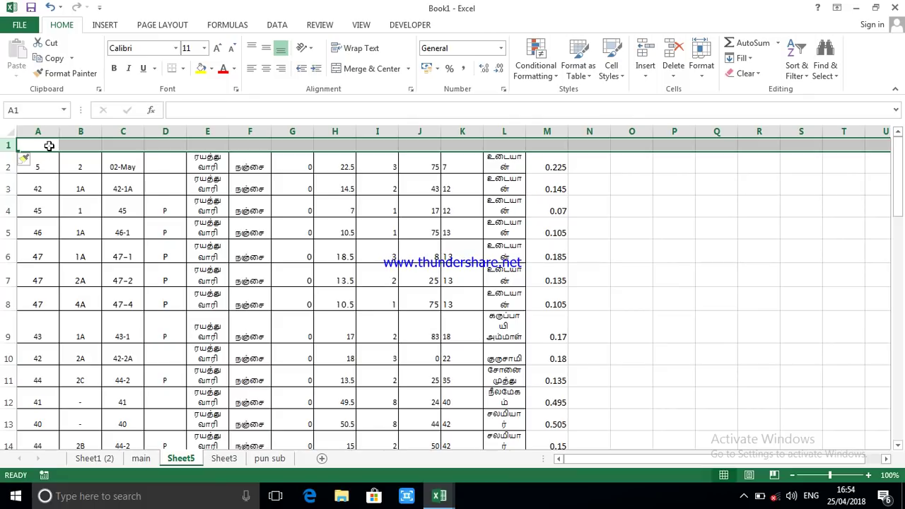
{"action": "left_click", "coordinate": [49, 146]}
{"action": "left_click", "coordinate": [68, 167]}
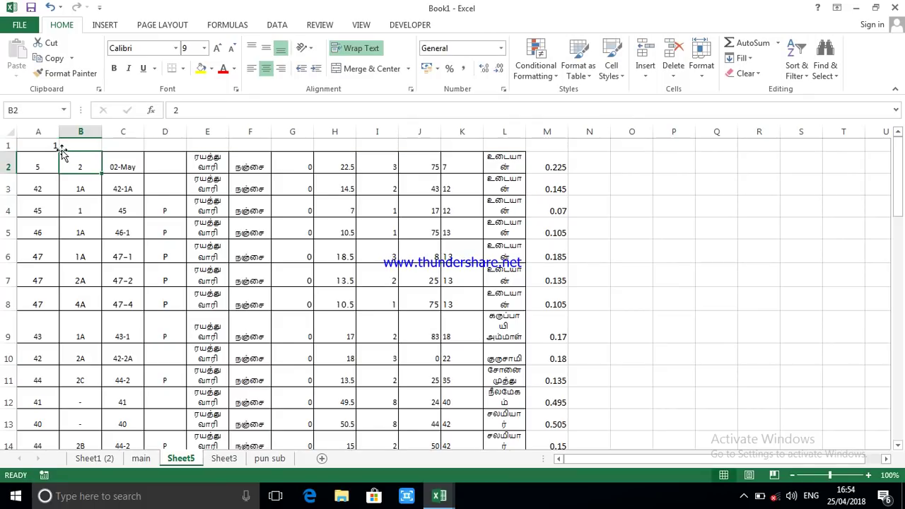
Fill A1:M1 with the series 1 to 13 as column numbers
{"action": "left_click_drag", "start_coordinate": [61, 152], "coordinate": [567, 146]}
{"action": "left_click", "coordinate": [51, 146]}
{"action": "left_click", "coordinate": [577, 159]}
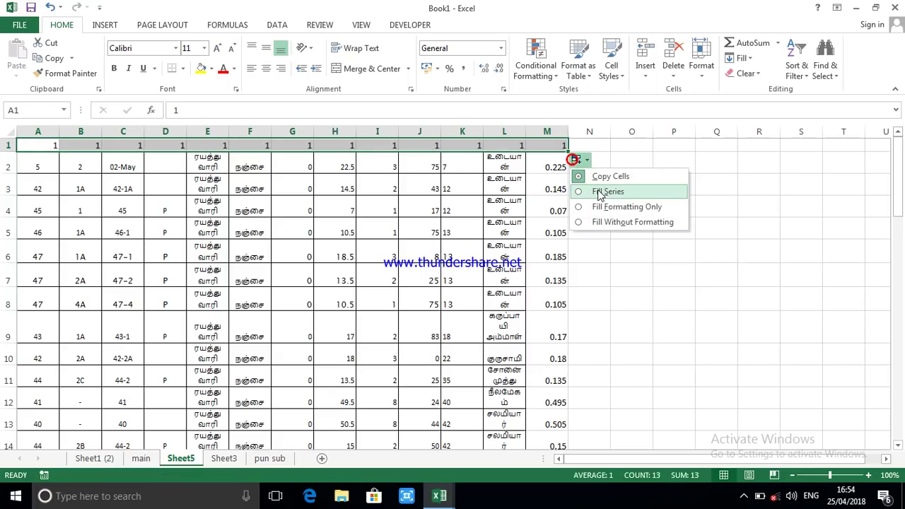
{"action": "left_click", "coordinate": [600, 192]}
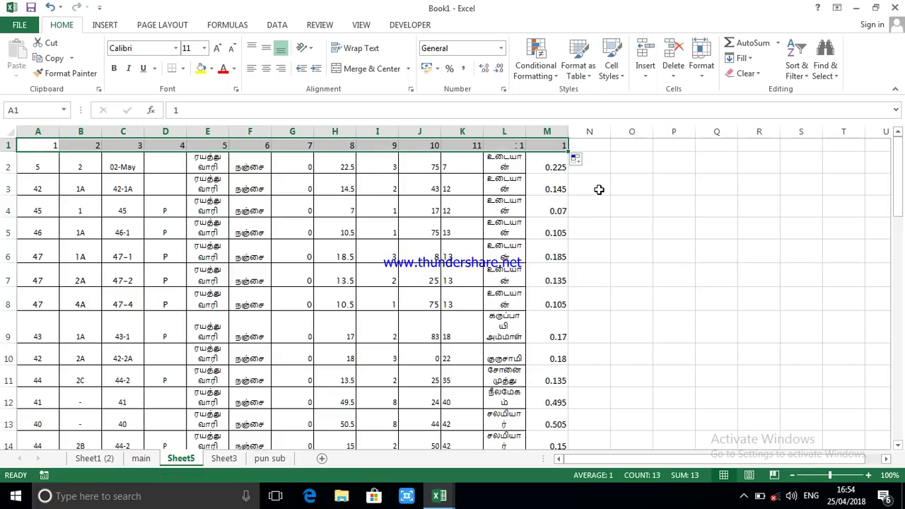
{"action": "left_click", "coordinate": [450, 145]}
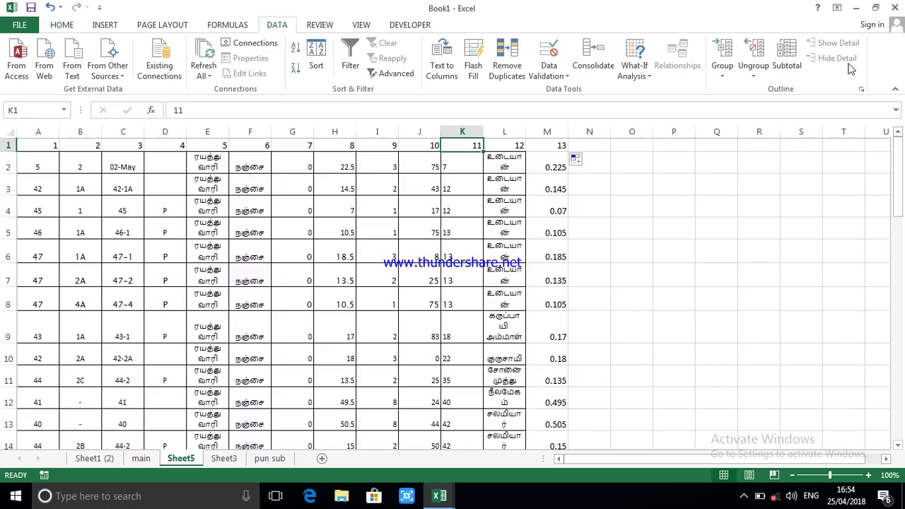
Add Sum subtotals of column 13 at each change in column 11
{"action": "left_click", "coordinate": [786, 57]}
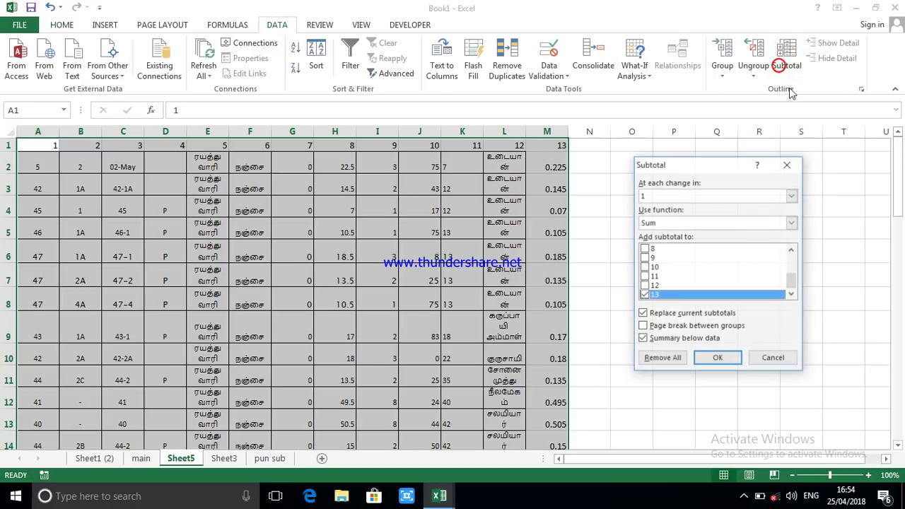
{"action": "left_click", "coordinate": [793, 195]}
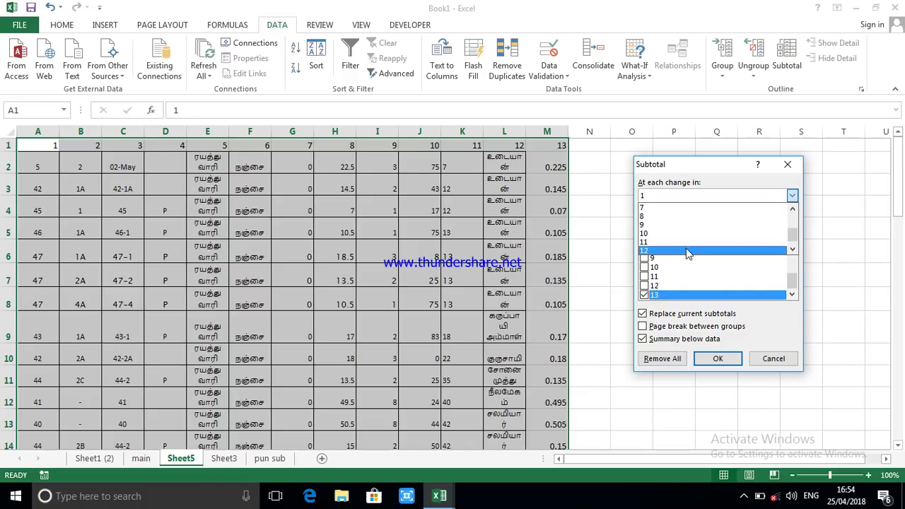
{"action": "left_click", "coordinate": [688, 244]}
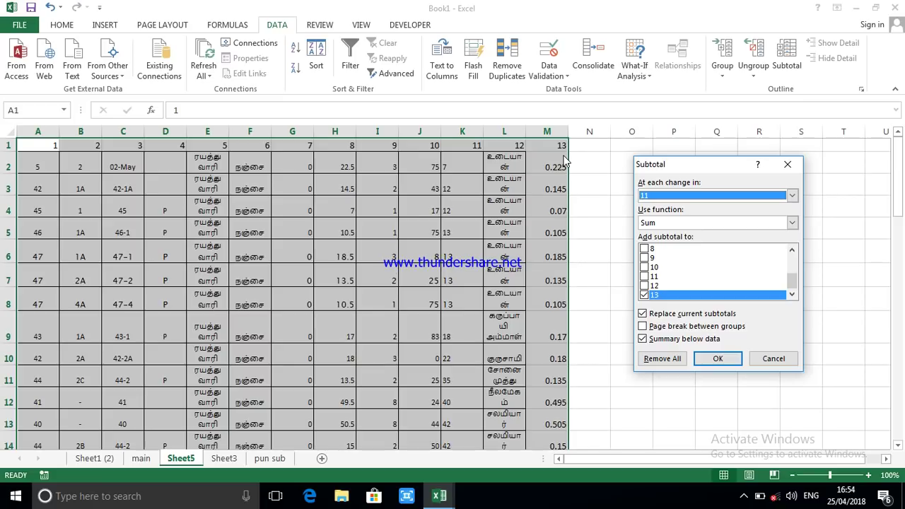
{"action": "left_click", "coordinate": [720, 359]}
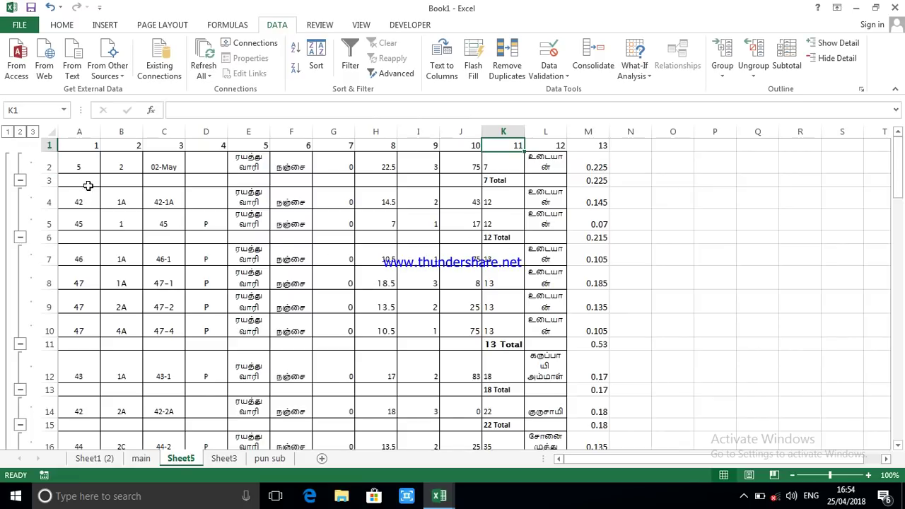
Collapse the outline to level 2 and select the subtotal rows K3:M83
{"action": "left_click", "coordinate": [20, 133]}
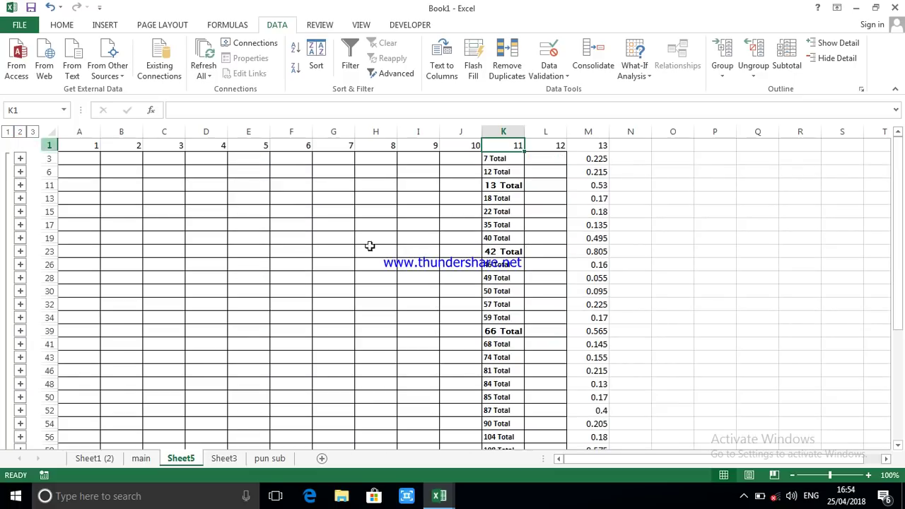
{"action": "left_click_drag", "start_coordinate": [489, 160], "coordinate": [601, 160]}
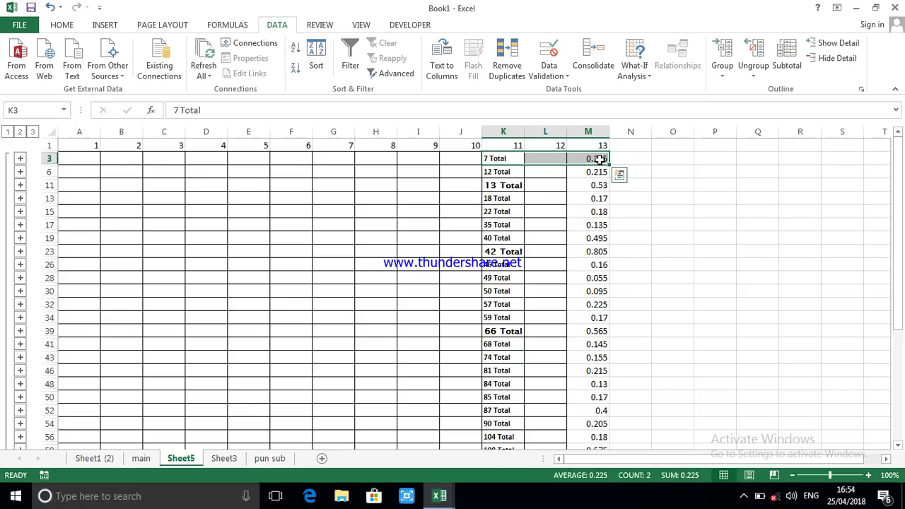
{"action": "key", "text": "ctrl+shift+Down"}
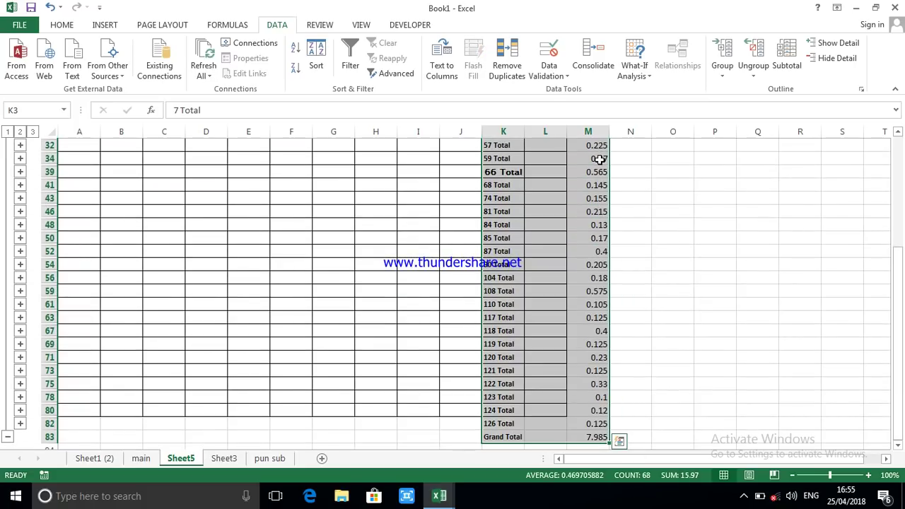
Copy only the visible subtotal cells and add a new blank Sheet6
{"action": "key", "text": "F5"}
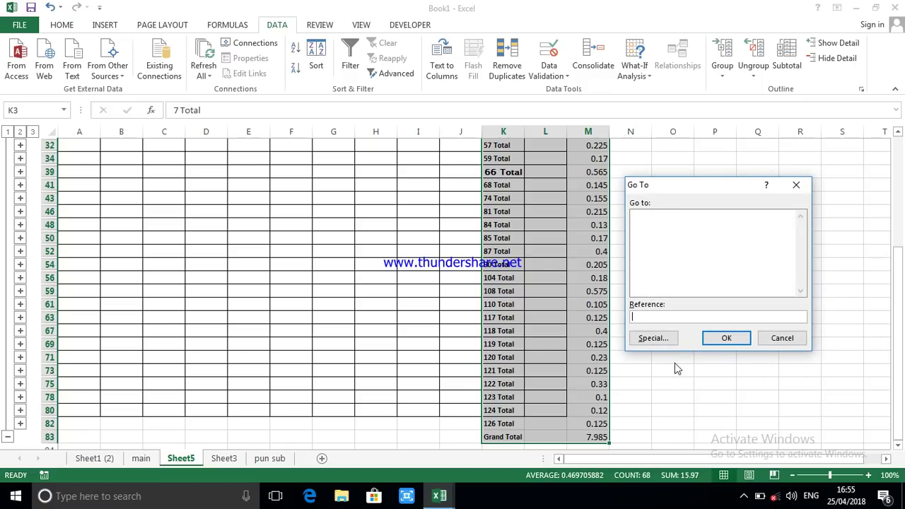
{"action": "left_click", "coordinate": [654, 339]}
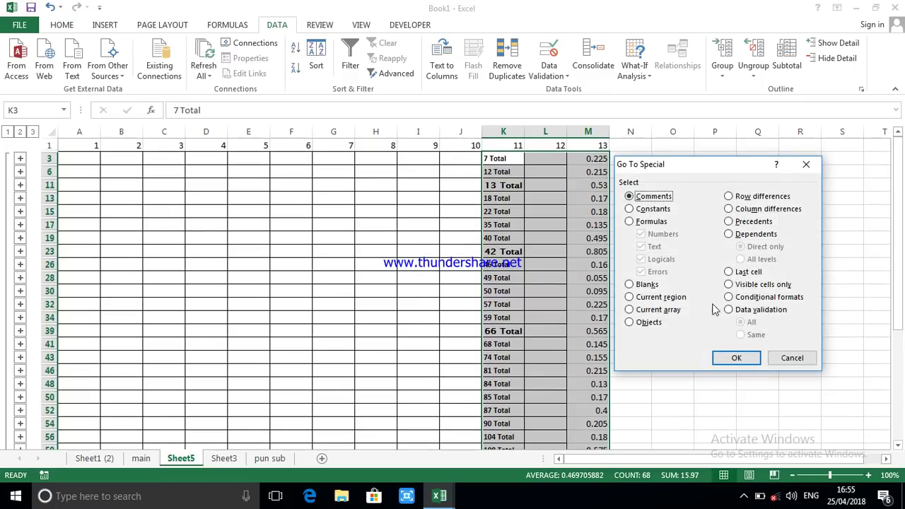
{"action": "left_click", "coordinate": [751, 286]}
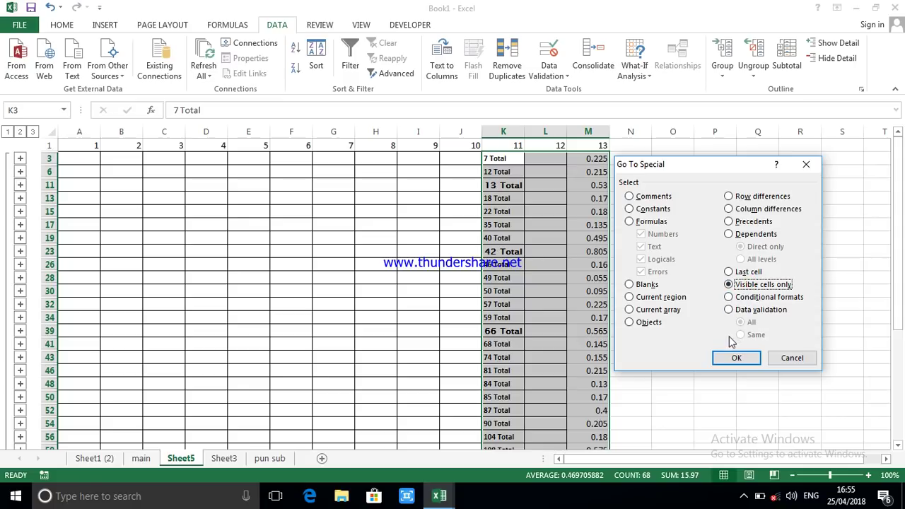
{"action": "left_click", "coordinate": [736, 357]}
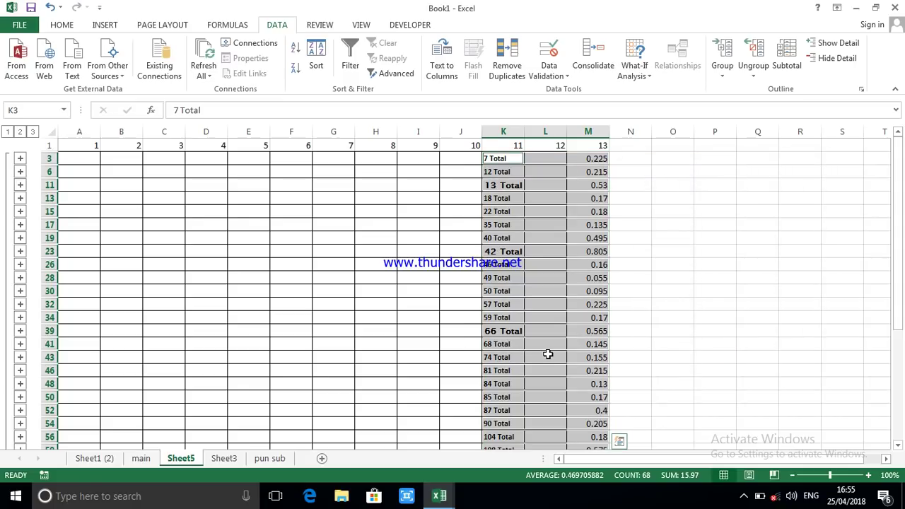
{"action": "key", "text": "ctrl+c"}
{"action": "left_click", "coordinate": [322, 460]}
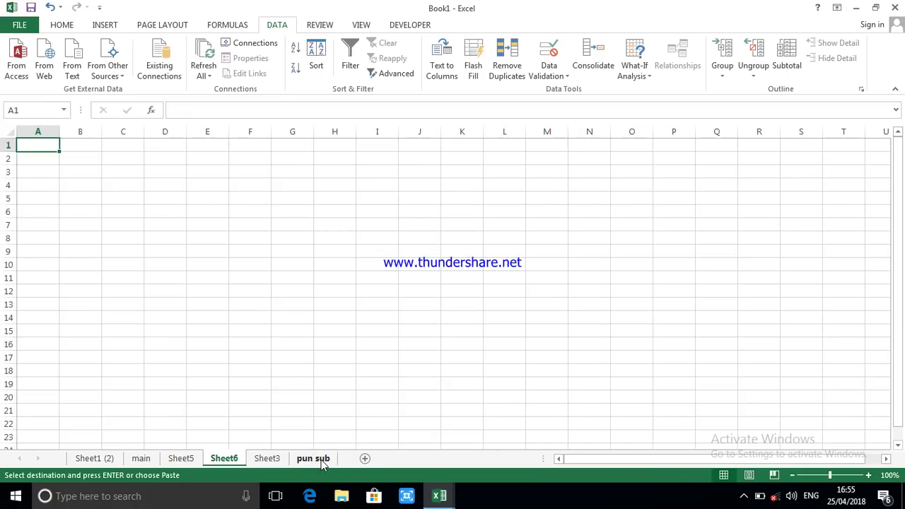
Paste the subtotal rows into A1 of Sheet6 and rename the sheet 'nan sub'
{"action": "key", "text": "ctrl+v"}
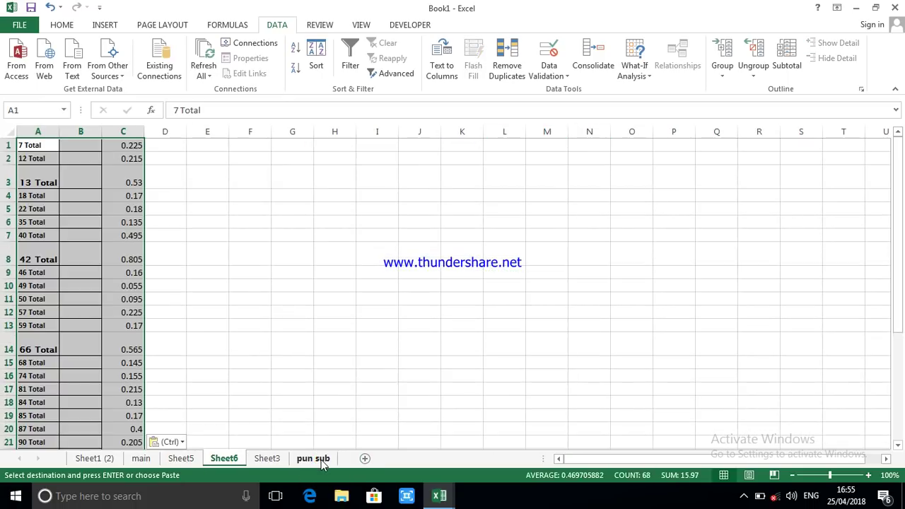
{"action": "left_click", "coordinate": [239, 459]}
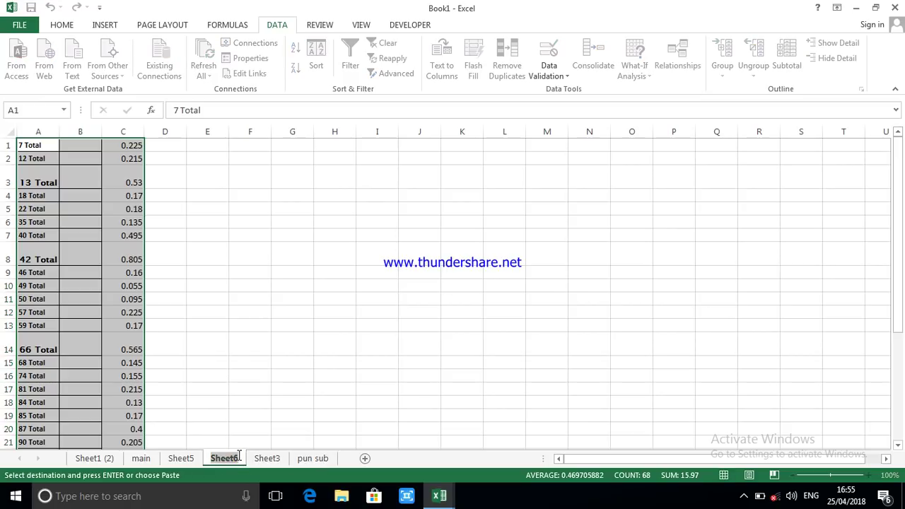
{"action": "type", "text": "nan"}
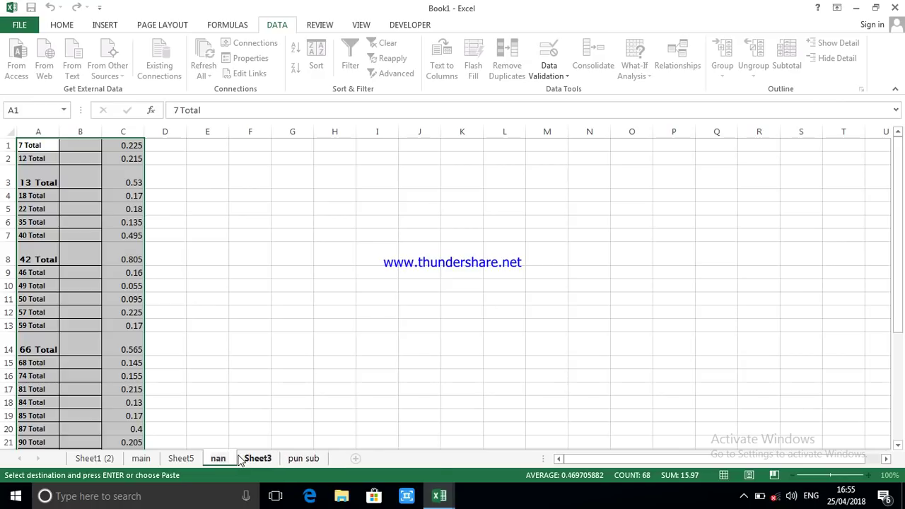
{"action": "type", "text": " sub"}
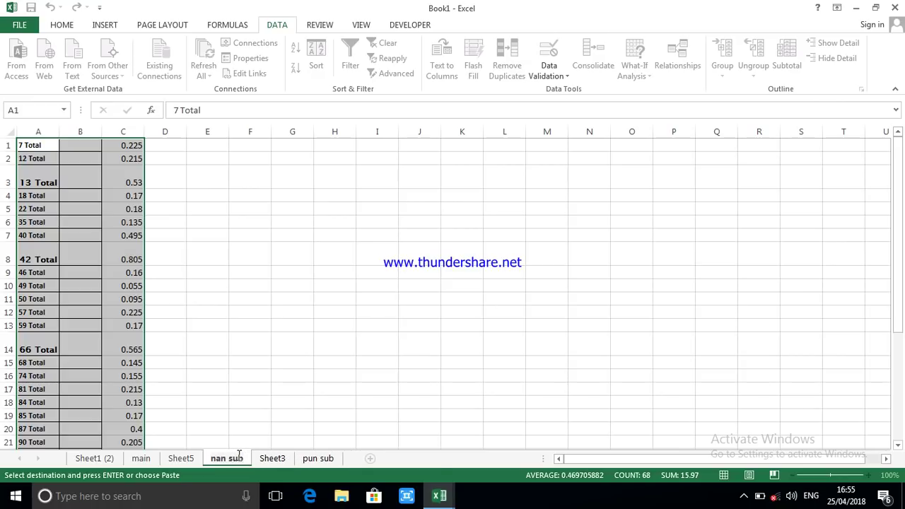
{"action": "key", "text": "Return"}
{"action": "left_click", "coordinate": [312, 380]}
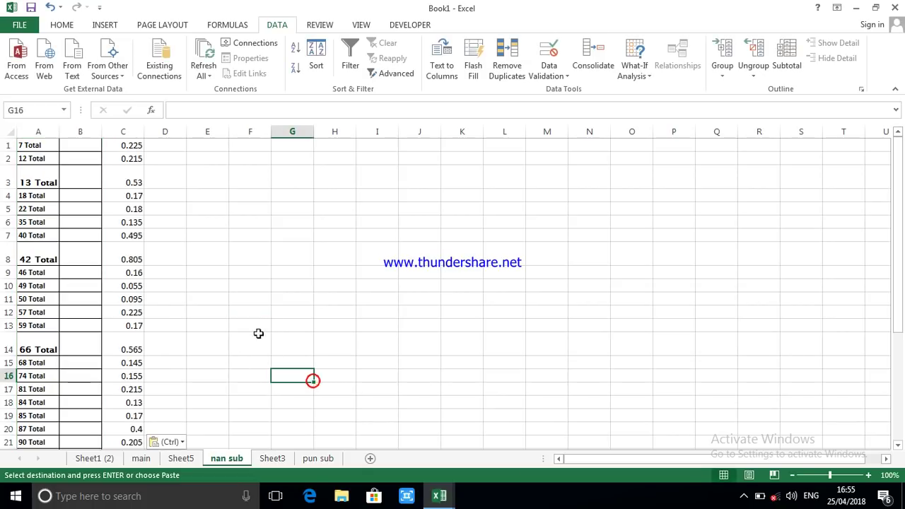
Replace every 'total' in the nan sub labels with nothing (34 replacements), then add Sheet7
{"action": "key", "text": "ctrl+f"}
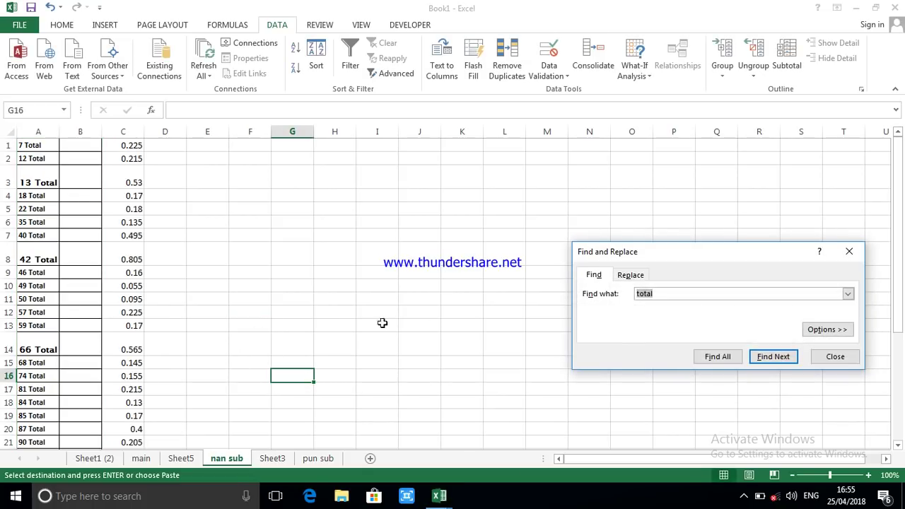
{"action": "left_click", "coordinate": [631, 275]}
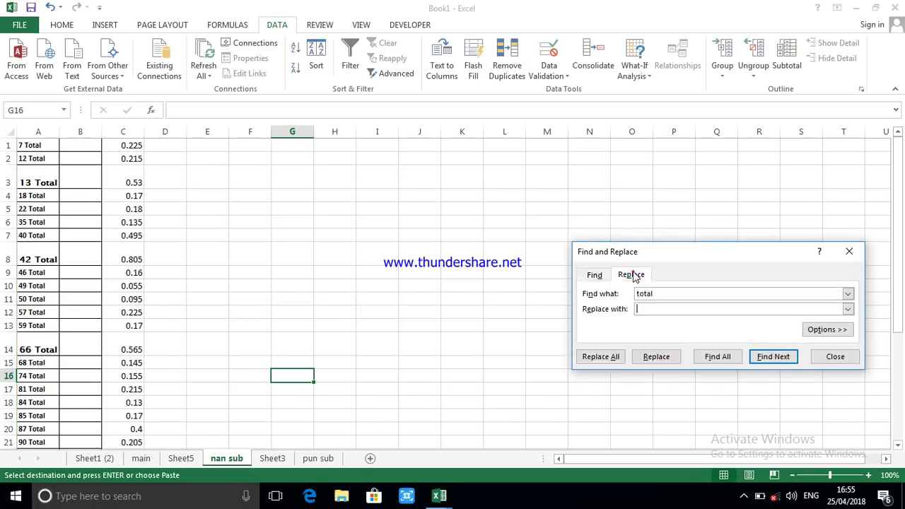
{"action": "left_click", "coordinate": [602, 357]}
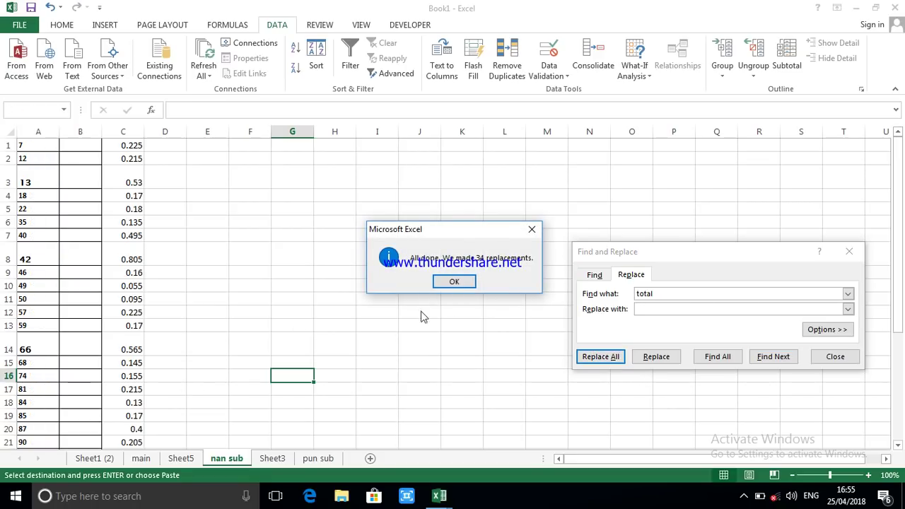
{"action": "left_click", "coordinate": [454, 282]}
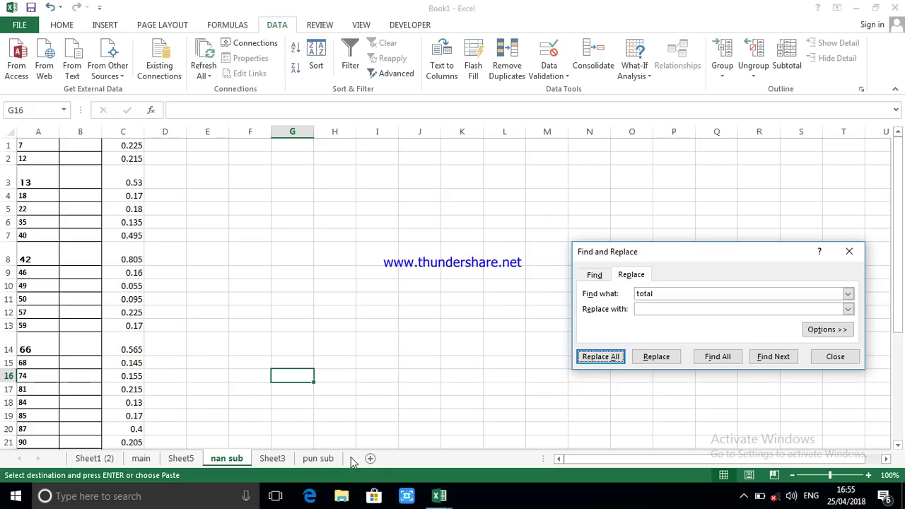
{"action": "left_click", "coordinate": [369, 459]}
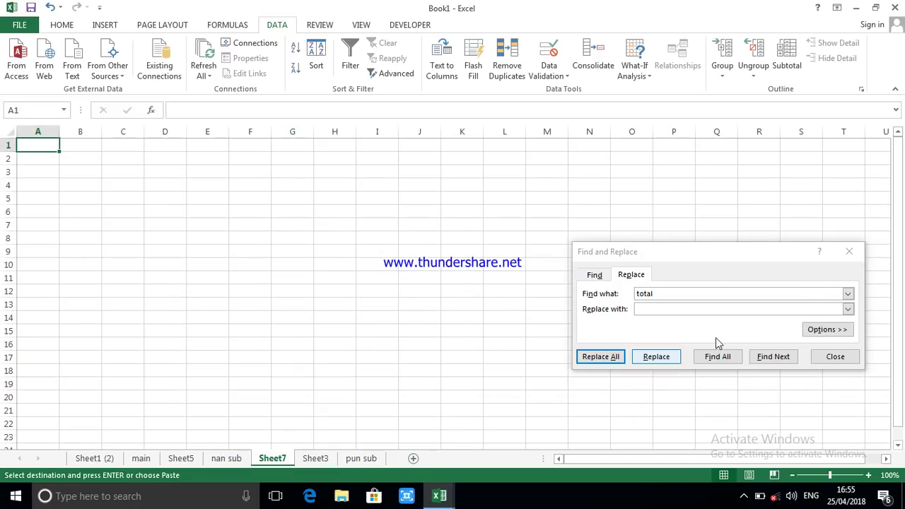
Fill Sheet7's column A with a number series from 1 to 150
{"action": "left_click", "coordinate": [850, 251]}
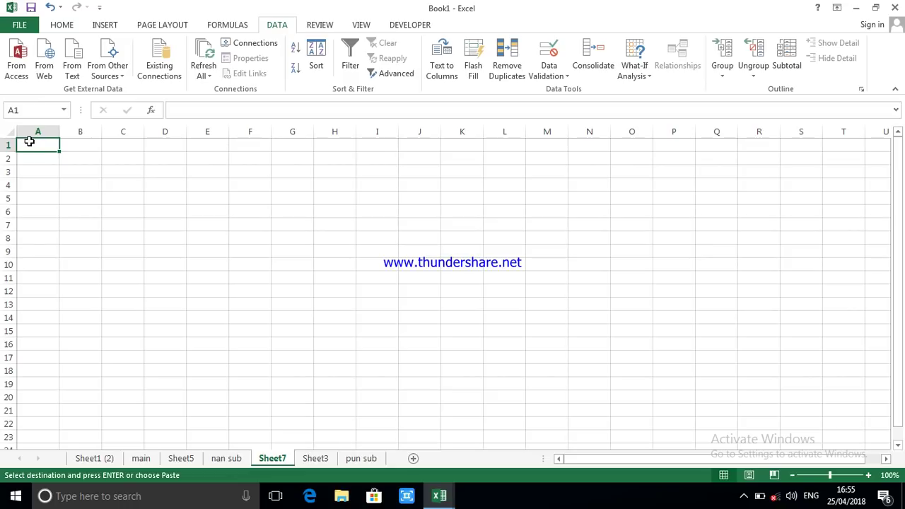
{"action": "type", "text": "1"}
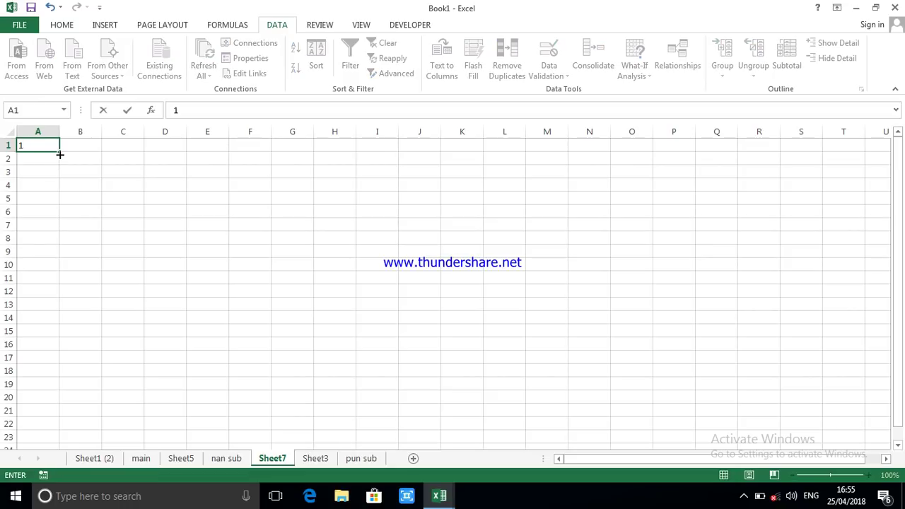
{"action": "left_click_drag", "start_coordinate": [60, 153], "coordinate": [42, 253]}
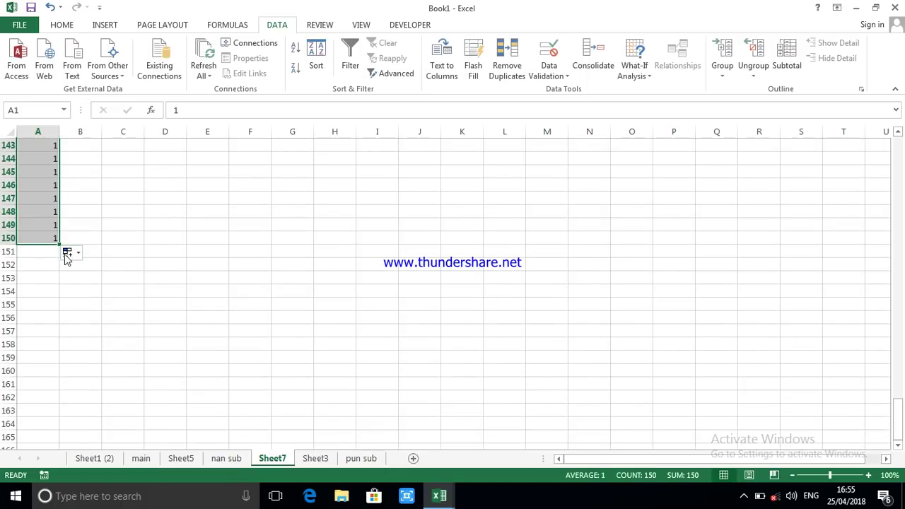
{"action": "left_click", "coordinate": [66, 253]}
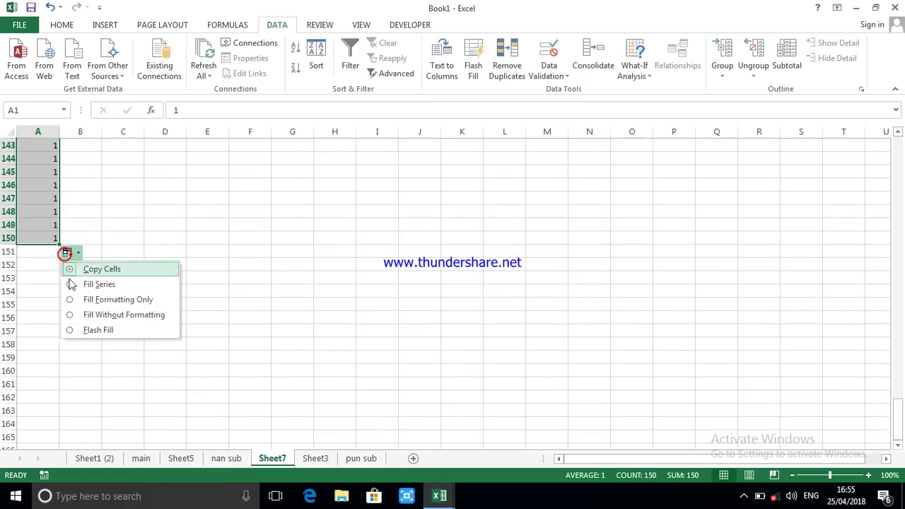
{"action": "left_click", "coordinate": [110, 285]}
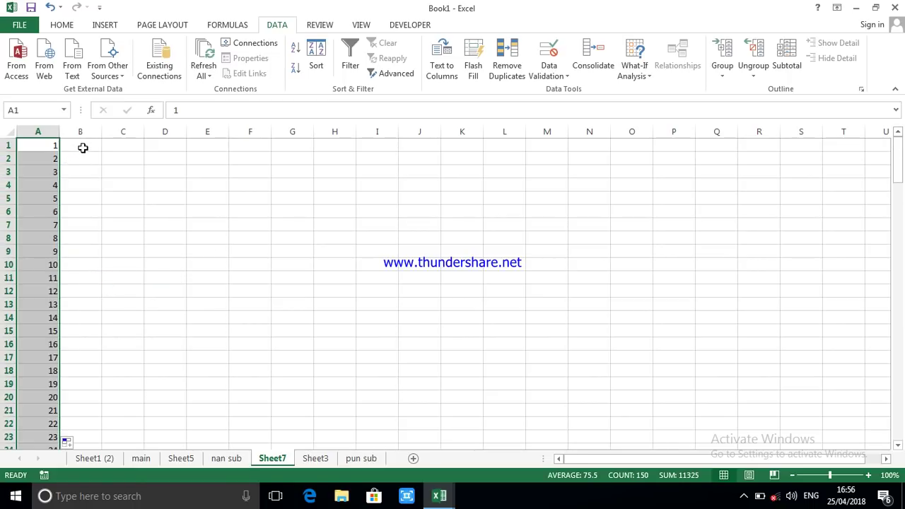
{"action": "left_click", "coordinate": [181, 255]}
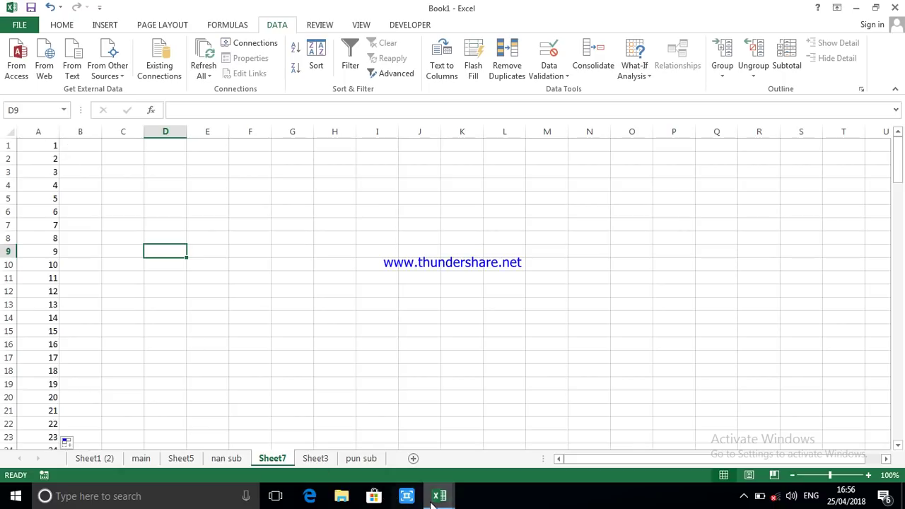
{"action": "mouse_move", "coordinate": [437, 498]}
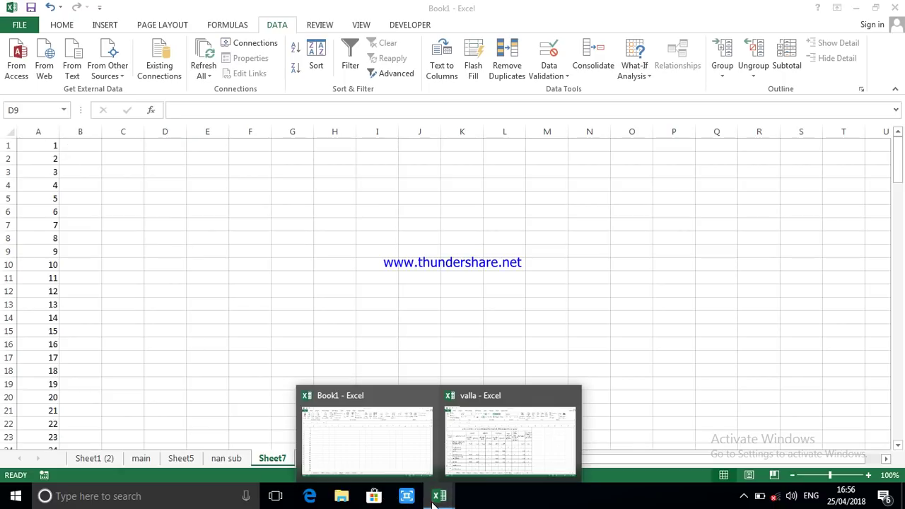
Copy the three header rows 1–3 from the valla workbook
{"action": "left_click", "coordinate": [501, 433]}
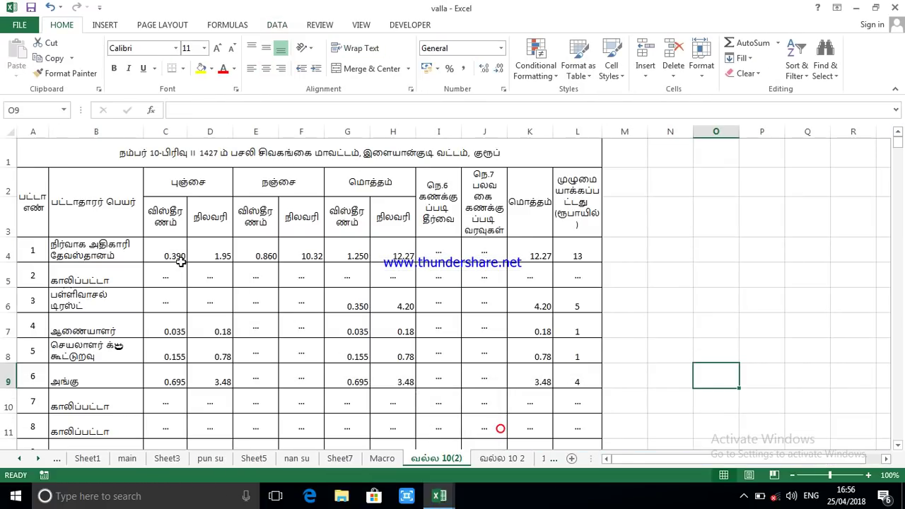
{"action": "left_click", "coordinate": [15, 152]}
{"action": "left_click_drag", "start_coordinate": [4, 188], "coordinate": [3, 227]}
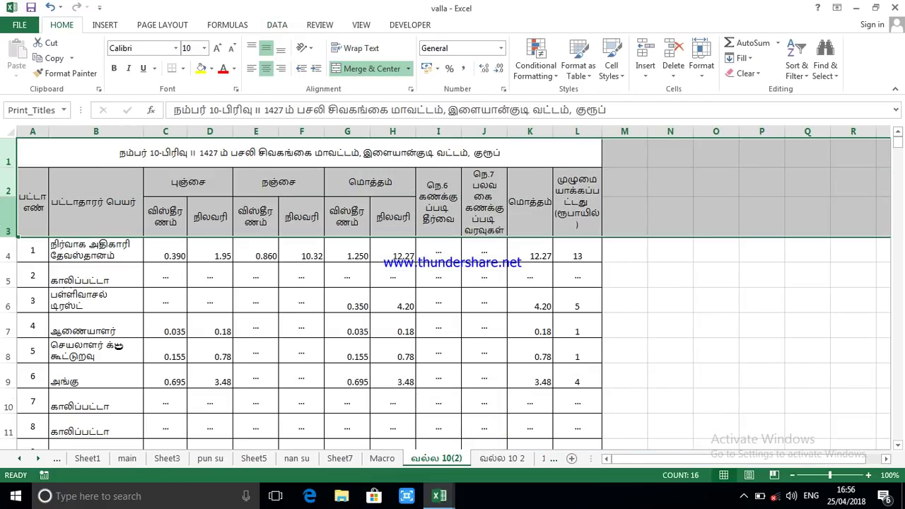
{"action": "key", "text": "ctrl+c"}
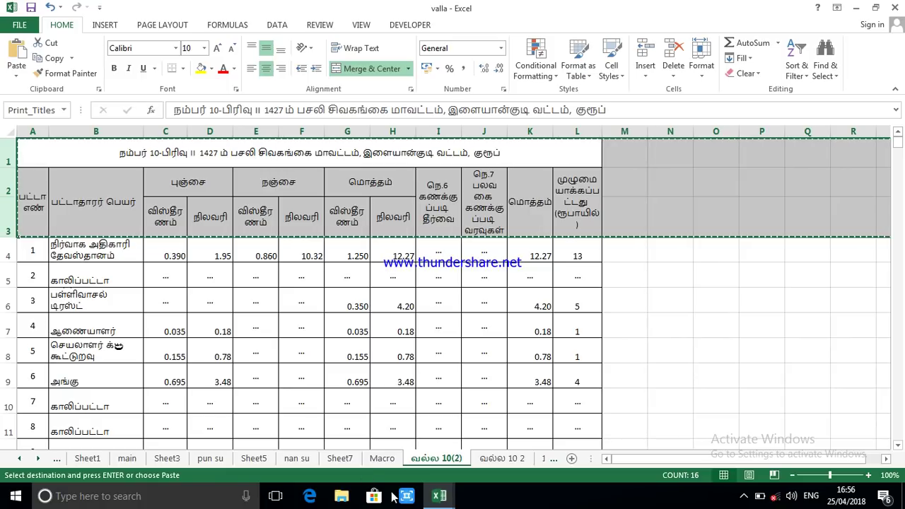
Insert the copied header rows at the top of Book1's Sheet7
{"action": "left_click", "coordinate": [430, 501]}
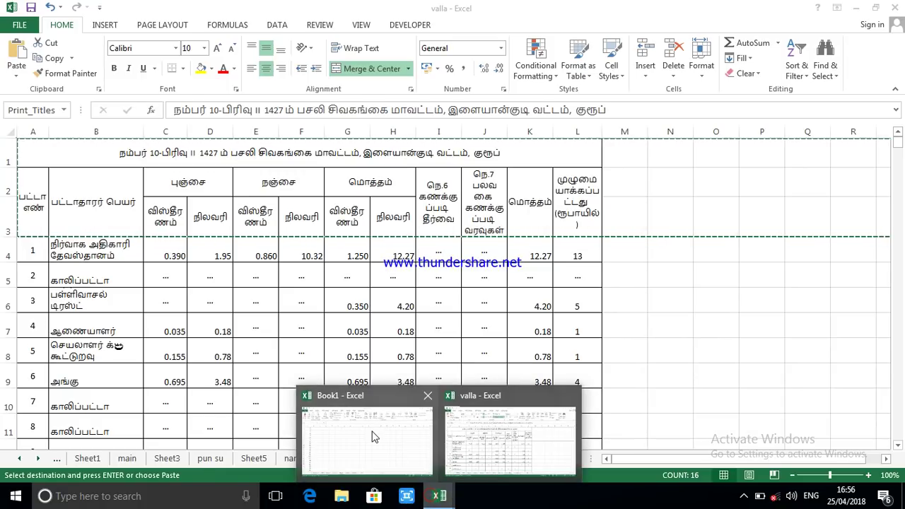
{"action": "left_click", "coordinate": [374, 437]}
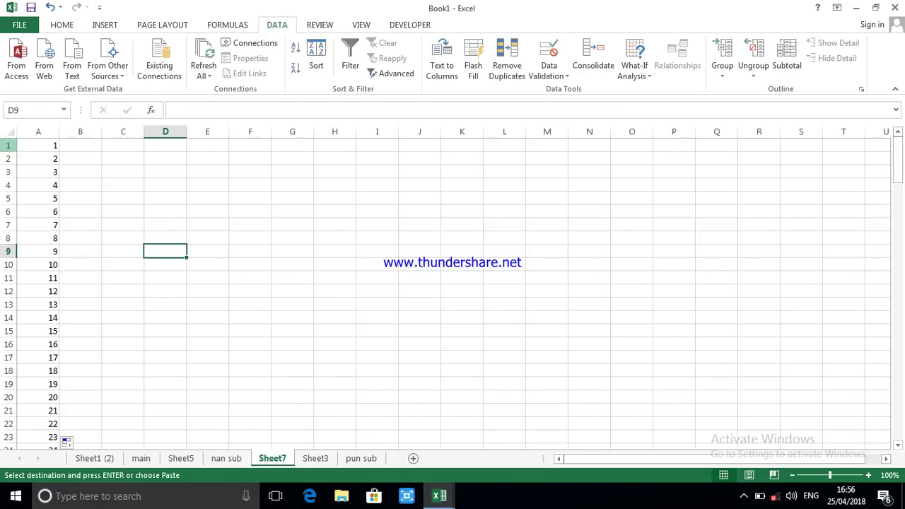
{"action": "left_click", "coordinate": [4, 145]}
{"action": "right_click", "coordinate": [3, 145]}
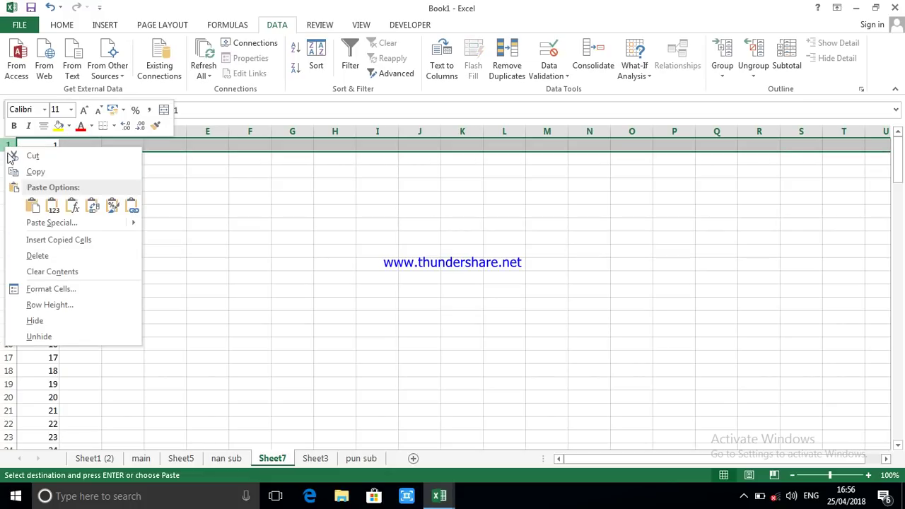
{"action": "left_click", "coordinate": [58, 242]}
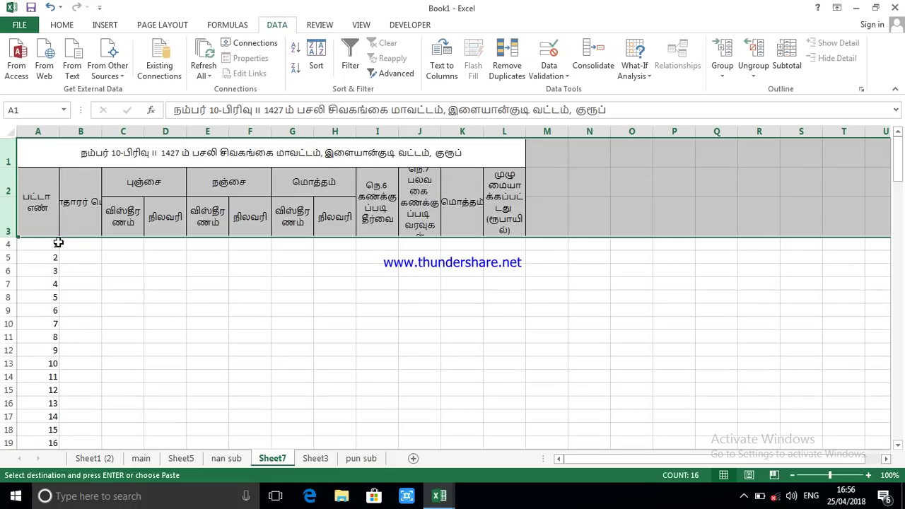
{"action": "left_click", "coordinate": [183, 298]}
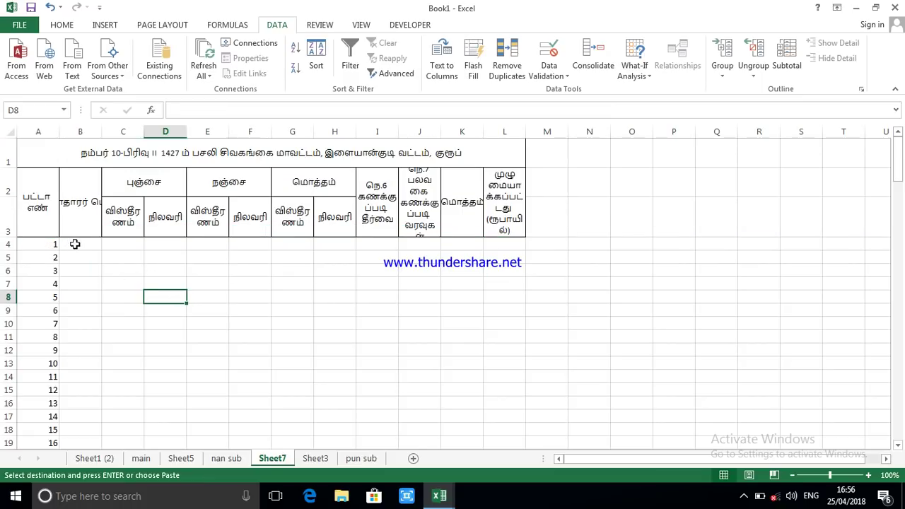
Widen column B to fit the owner names
{"action": "left_click", "coordinate": [77, 245]}
{"action": "left_click_drag", "start_coordinate": [102, 132], "coordinate": [166, 134]}
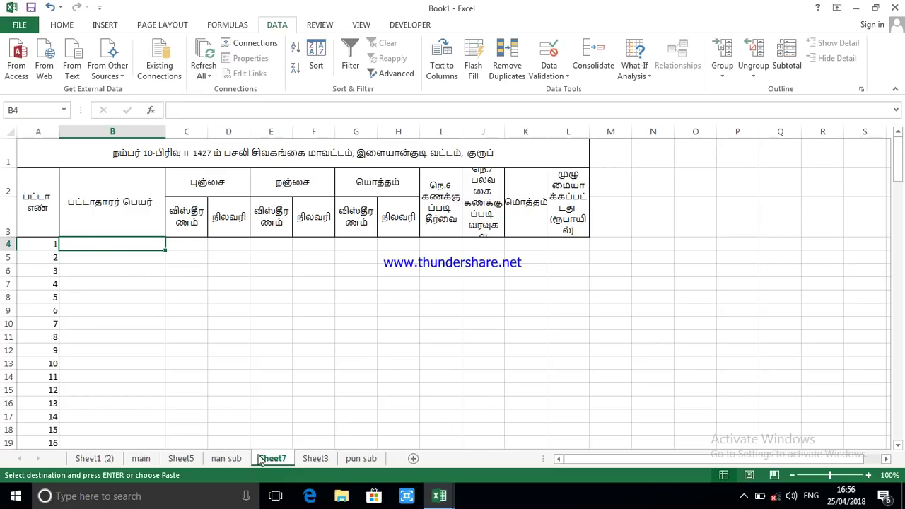
{"action": "left_click", "coordinate": [142, 460]}
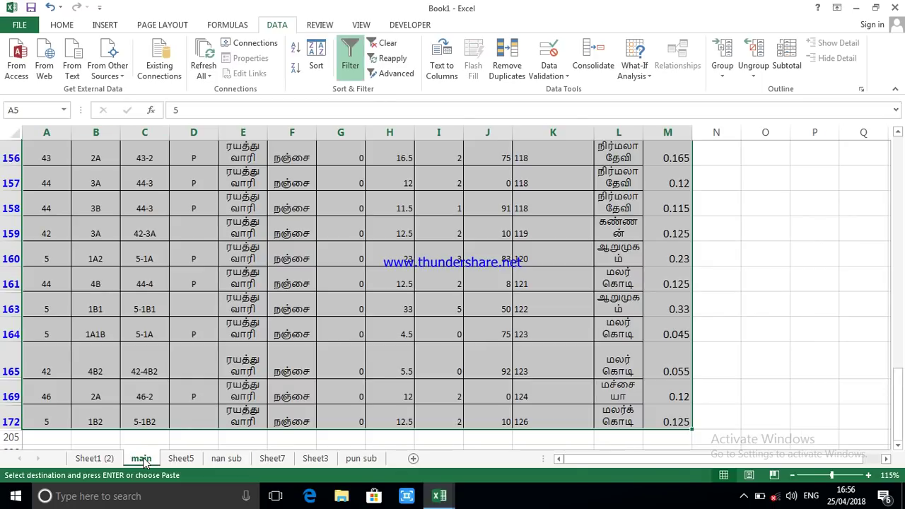
Delete the filter header row 1 from the main sheet
{"action": "scroll", "coordinate": [896, 355], "scroll_direction": "up", "scroll_amount": 2}
{"action": "left_click_drag", "start_coordinate": [897, 355], "coordinate": [896, 176]}
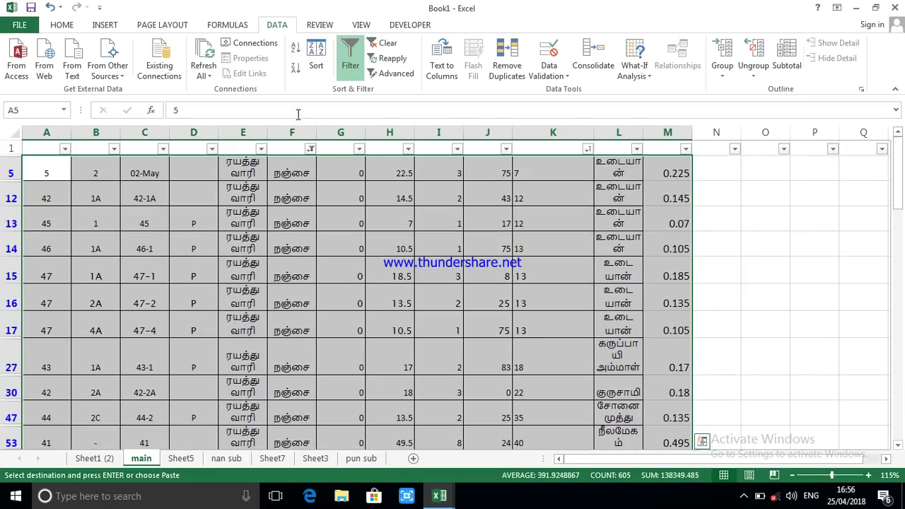
{"action": "left_click", "coordinate": [10, 148]}
{"action": "right_click", "coordinate": [11, 148]}
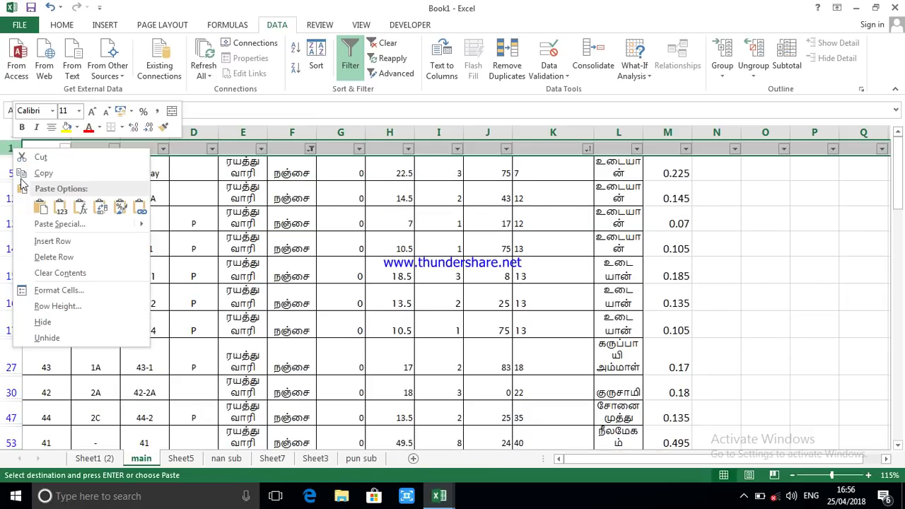
{"action": "left_click", "coordinate": [56, 257]}
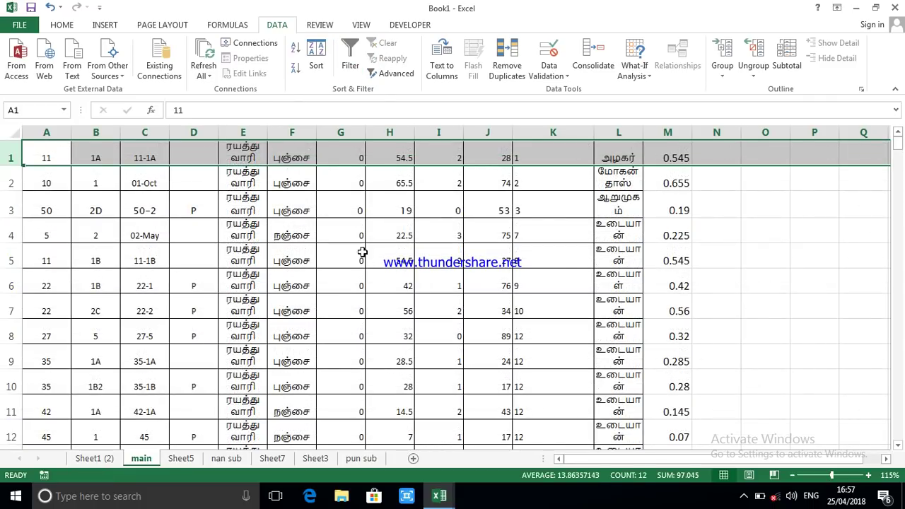
{"action": "left_click", "coordinate": [419, 278]}
{"action": "scroll", "coordinate": [422, 281], "scroll_direction": "down", "scroll_amount": 1}
{"action": "scroll", "coordinate": [429, 276], "scroll_direction": "up", "scroll_amount": 1}
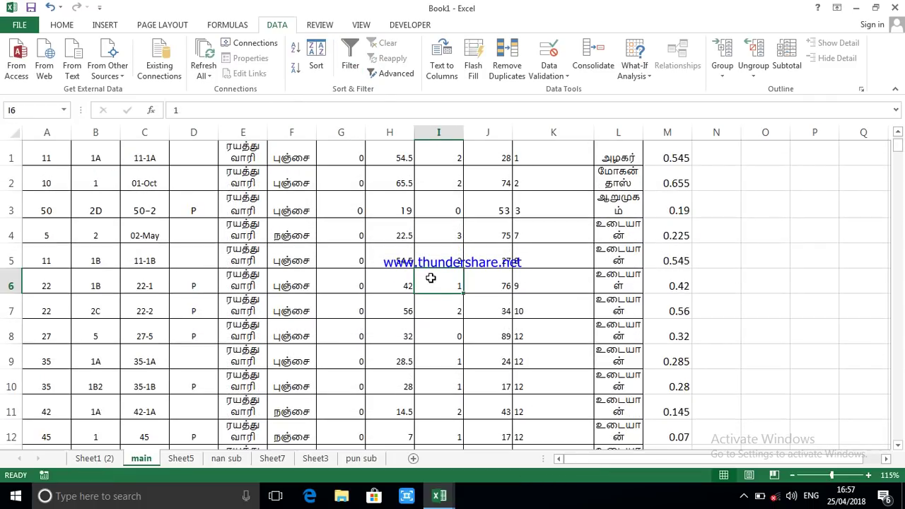
{"action": "scroll", "coordinate": [433, 280], "scroll_direction": "down", "scroll_amount": 4}
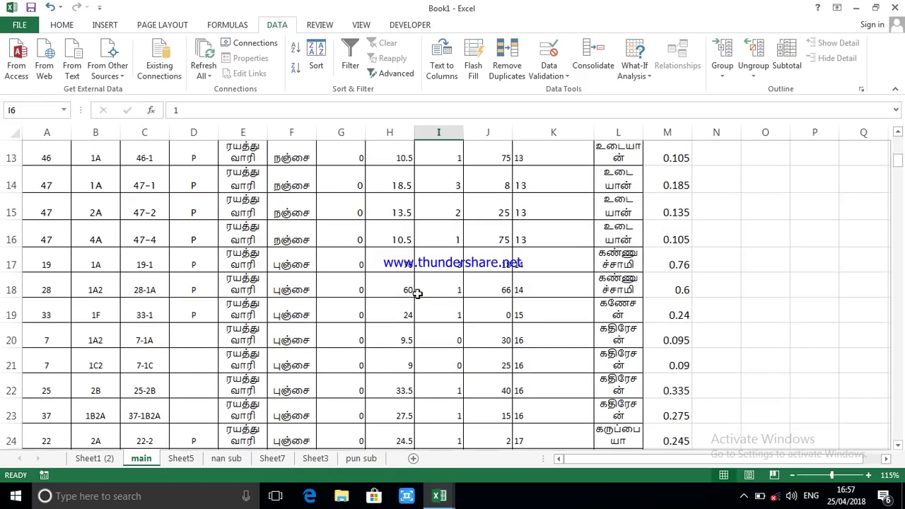
{"action": "scroll", "coordinate": [421, 285], "scroll_direction": "up", "scroll_amount": 4}
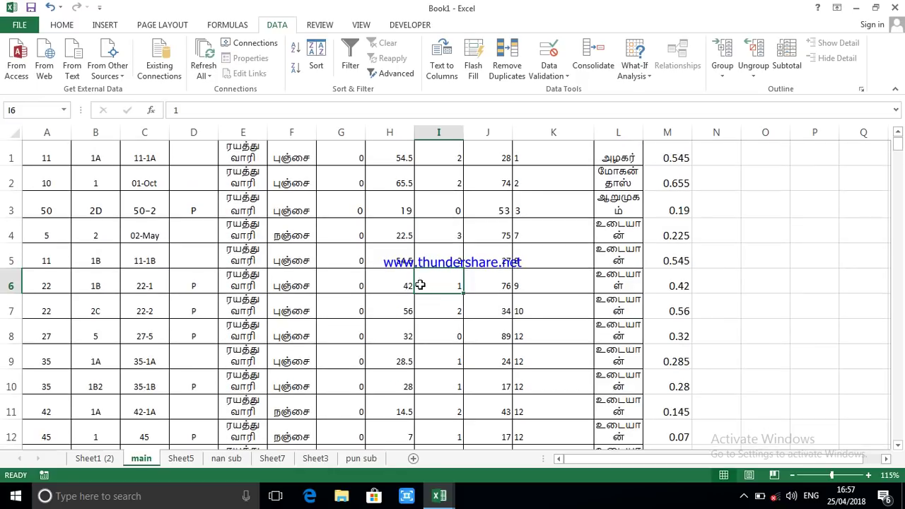
Enter =VLOOKUP(A4,main!K:L,2,0) in Sheet7 B4 to return owner name அழகர்
{"action": "left_click", "coordinate": [273, 459]}
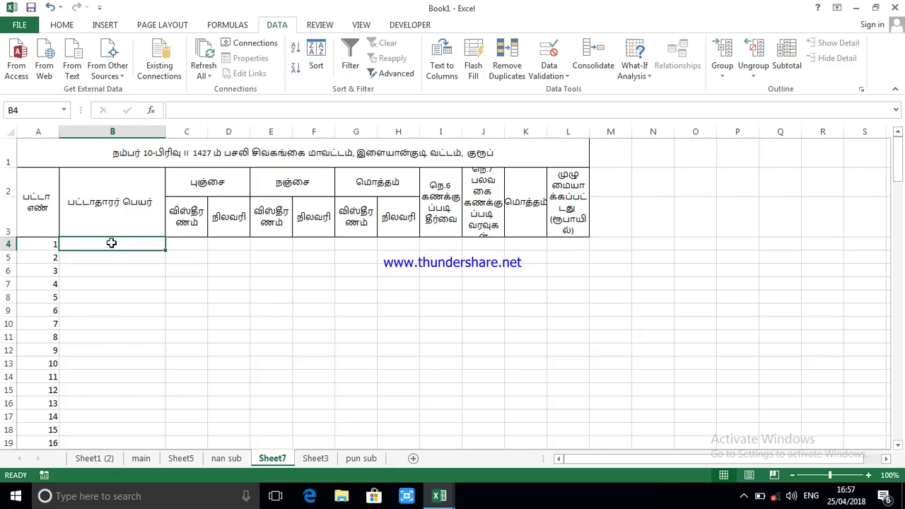
{"action": "type", "text": "="}
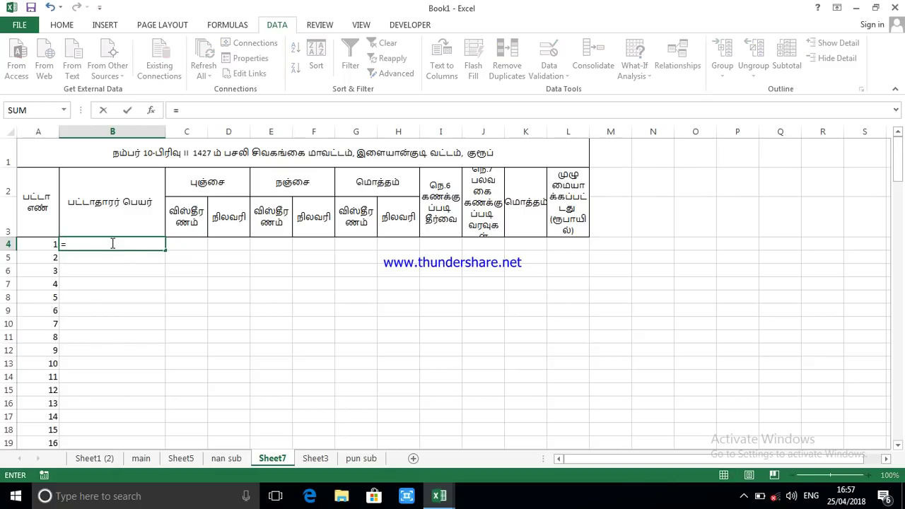
{"action": "type", "text": "v"}
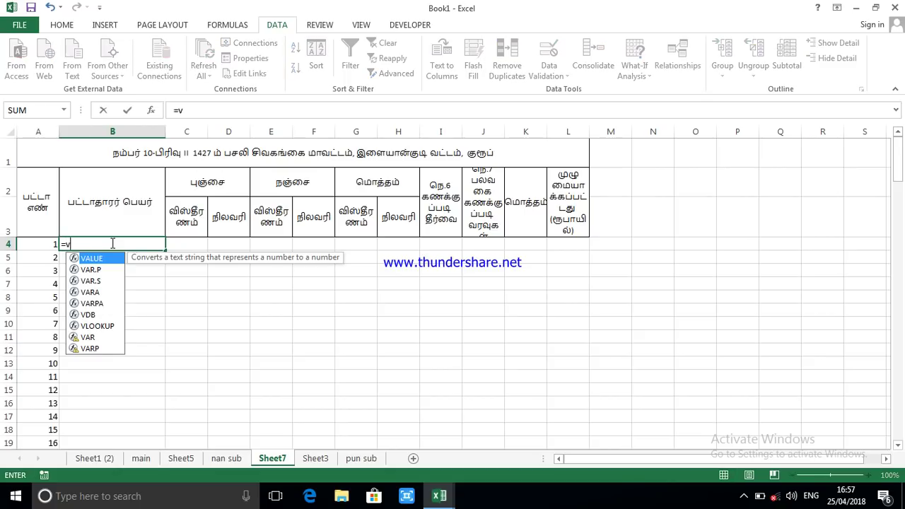
{"action": "double_click", "coordinate": [104, 327]}
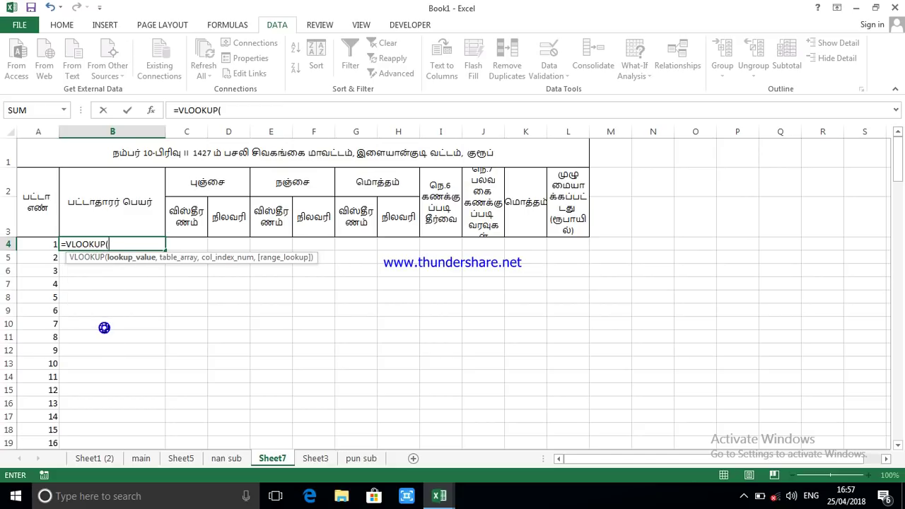
{"action": "left_click", "coordinate": [44, 243]}
{"action": "type", "text": ","}
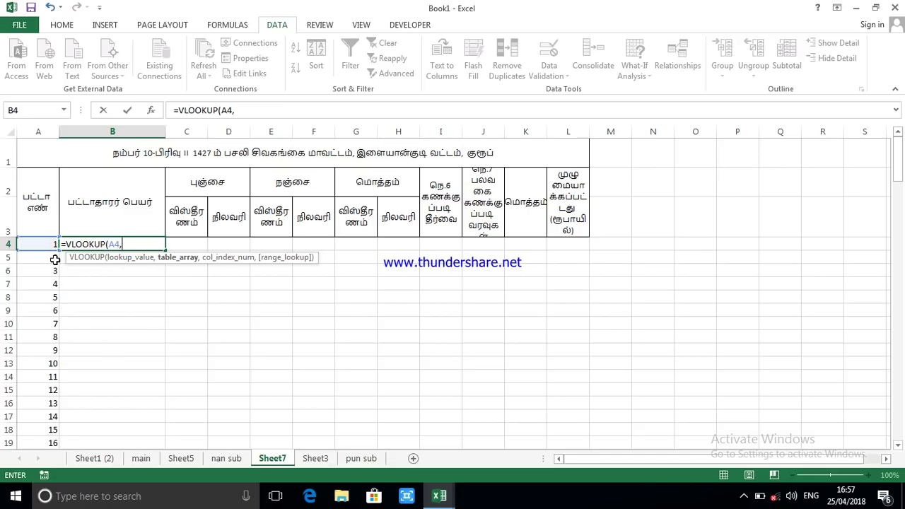
{"action": "left_click", "coordinate": [139, 458]}
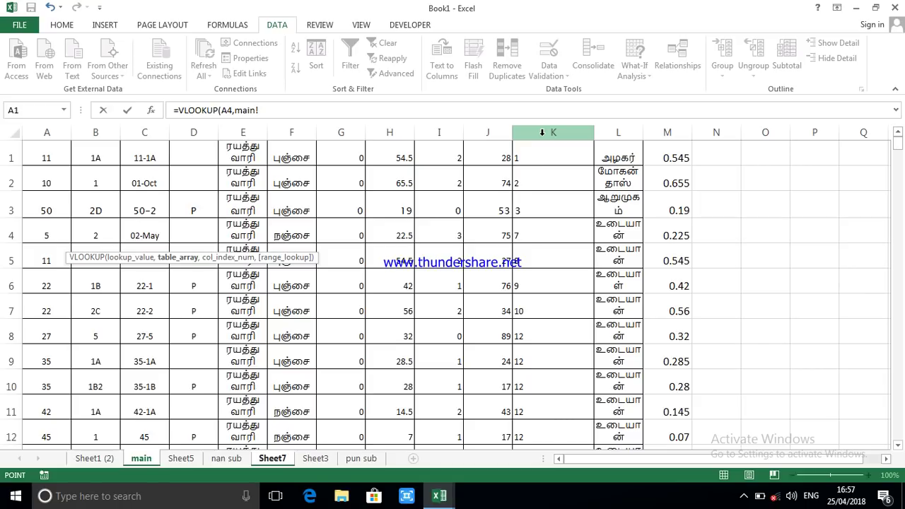
{"action": "left_click_drag", "start_coordinate": [542, 136], "coordinate": [613, 136]}
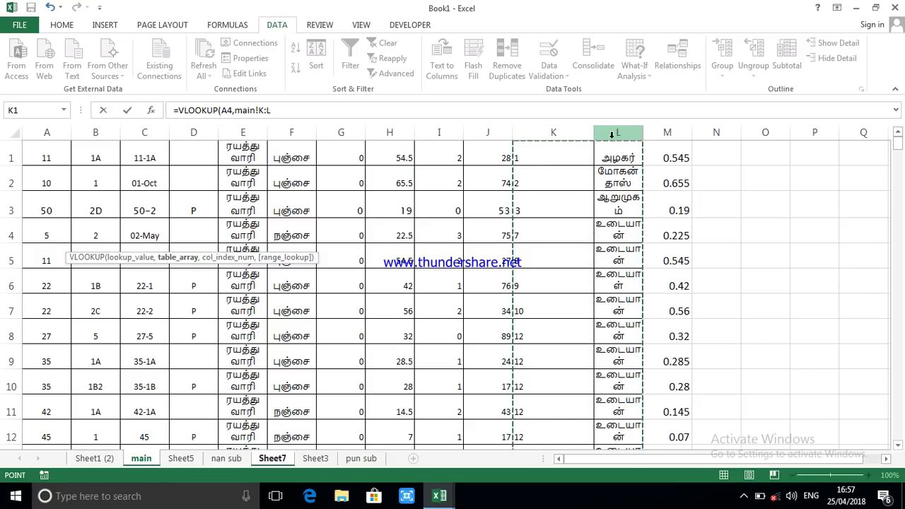
{"action": "type", "text": ",2"}
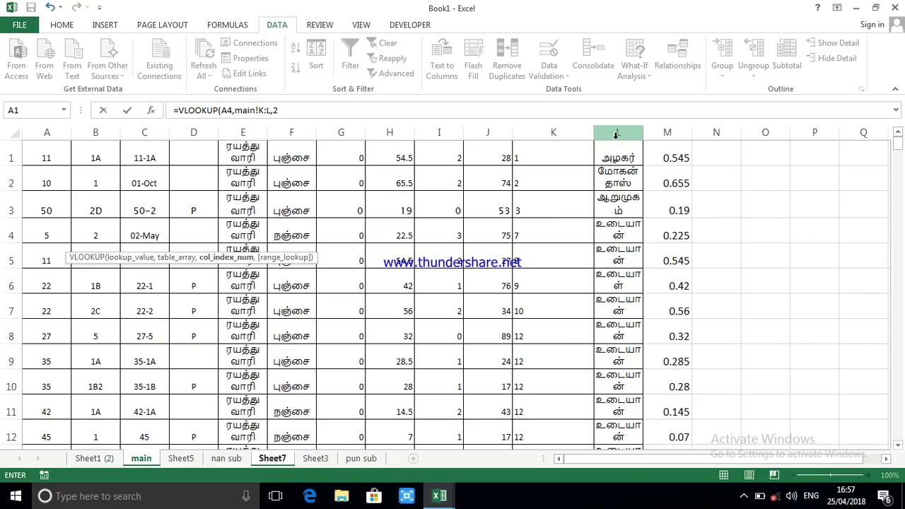
{"action": "type", "text": ","}
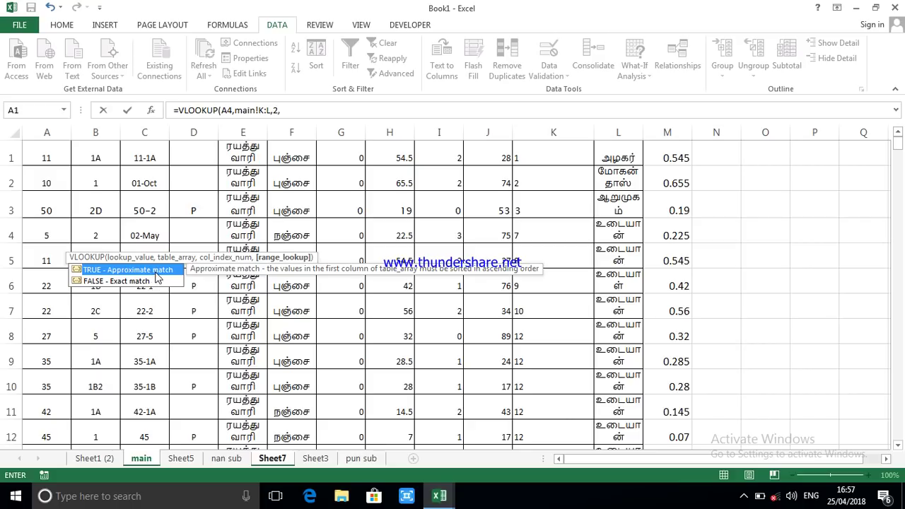
{"action": "left_click", "coordinate": [295, 114]}
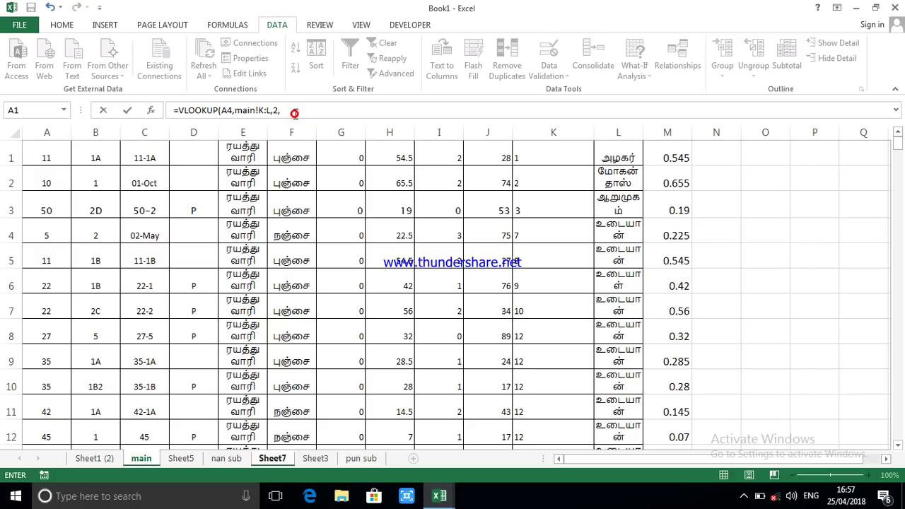
{"action": "type", "text": "0"}
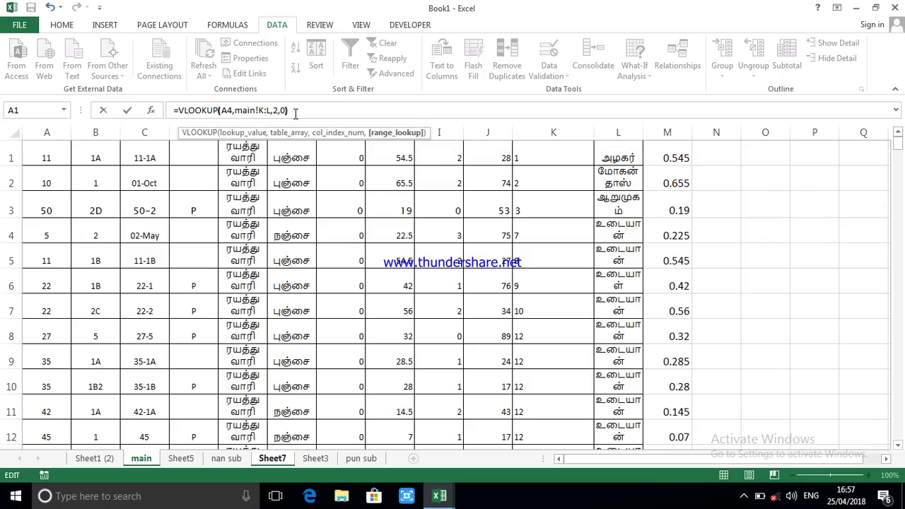
{"action": "type", "text": ")"}
{"action": "key", "text": "Return"}
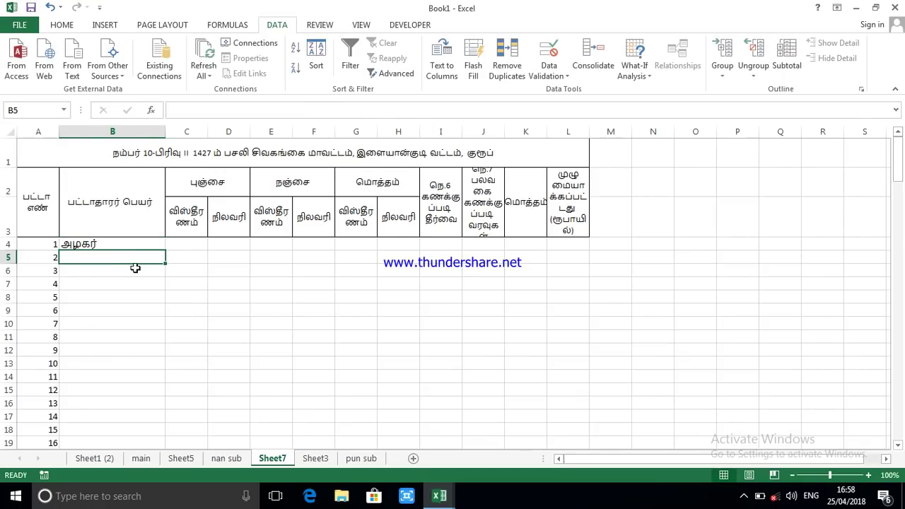
Enter a VLOOKUP of A4 against 'pun sub' columns A:C, column 3, in C4, returning 0.545
{"action": "left_click", "coordinate": [142, 243]}
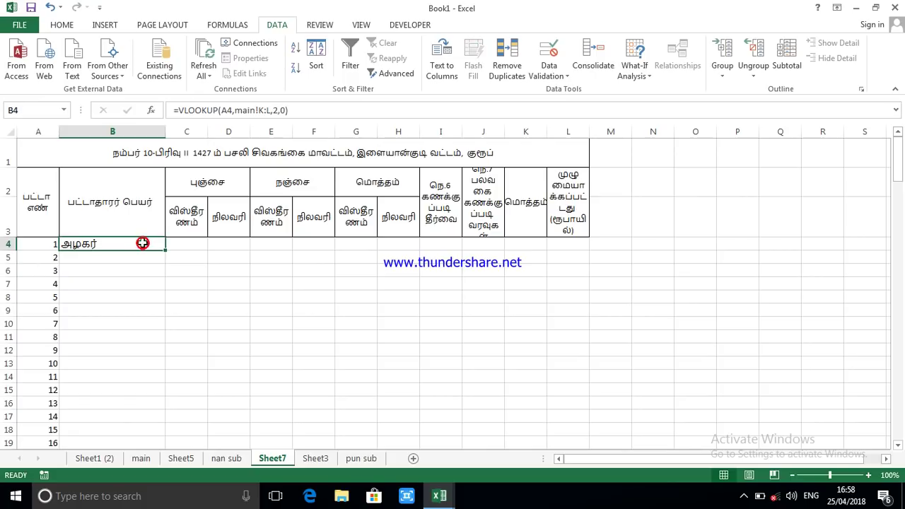
{"action": "left_click", "coordinate": [195, 243]}
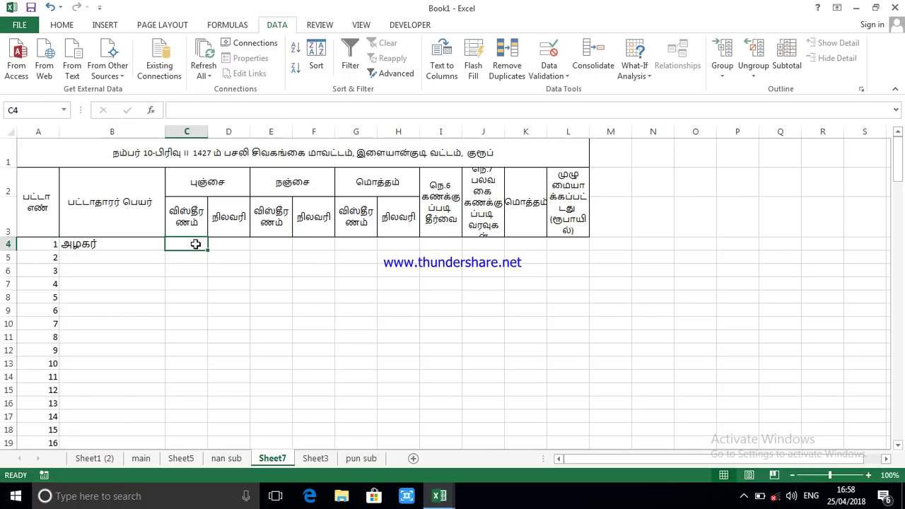
{"action": "type", "text": "="}
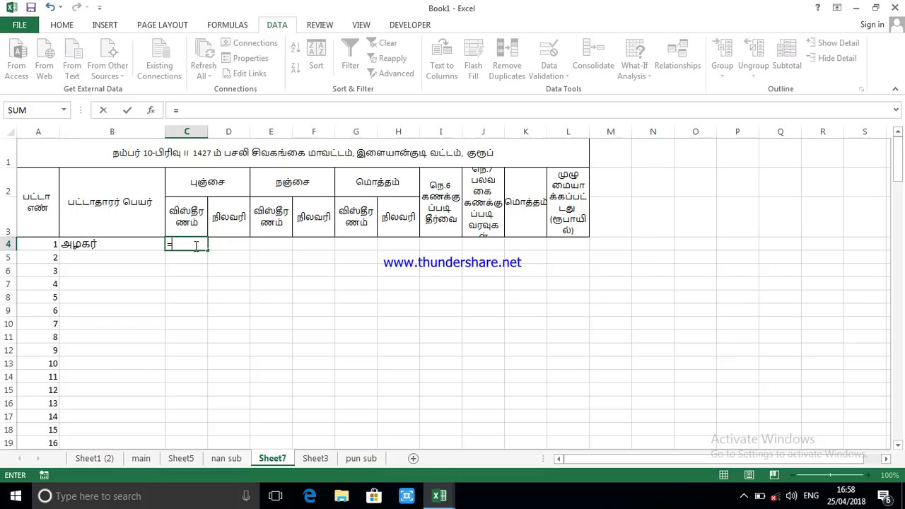
{"action": "type", "text": "-v"}
{"action": "left_click", "coordinate": [209, 326]}
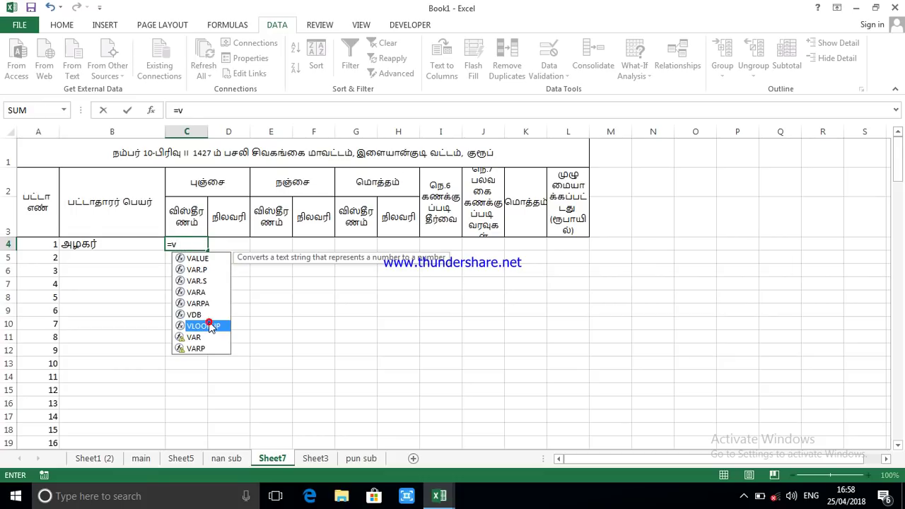
{"action": "double_click", "coordinate": [209, 325]}
{"action": "left_click", "coordinate": [51, 244]}
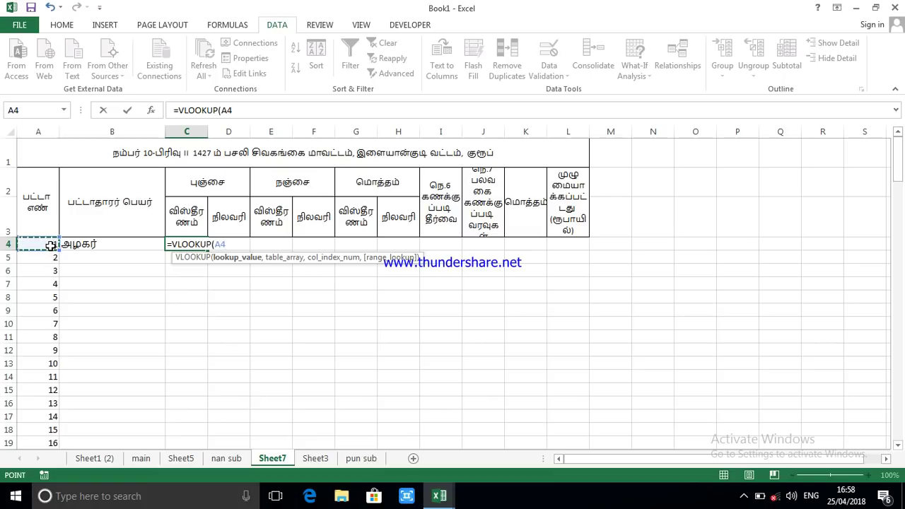
{"action": "type", "text": ","}
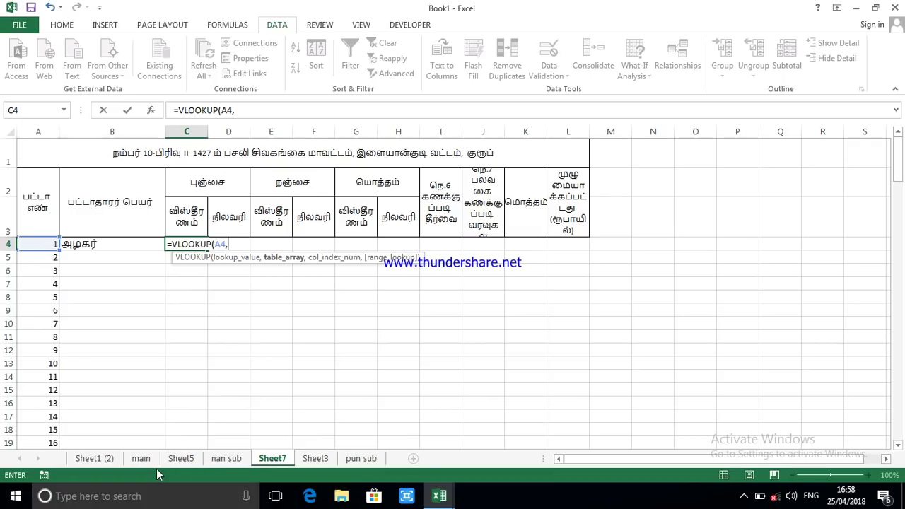
{"action": "left_click", "coordinate": [360, 458]}
{"action": "left_click_drag", "start_coordinate": [37, 126], "coordinate": [117, 128]}
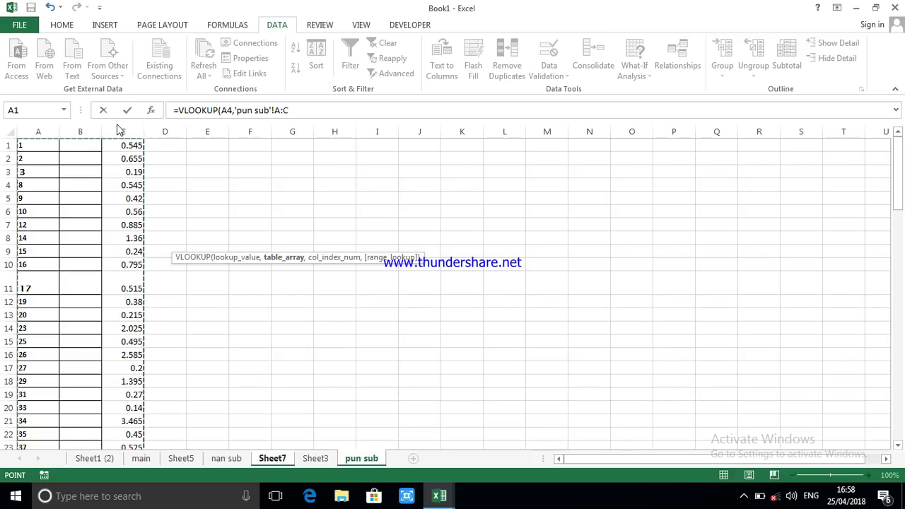
{"action": "type", "text": ","}
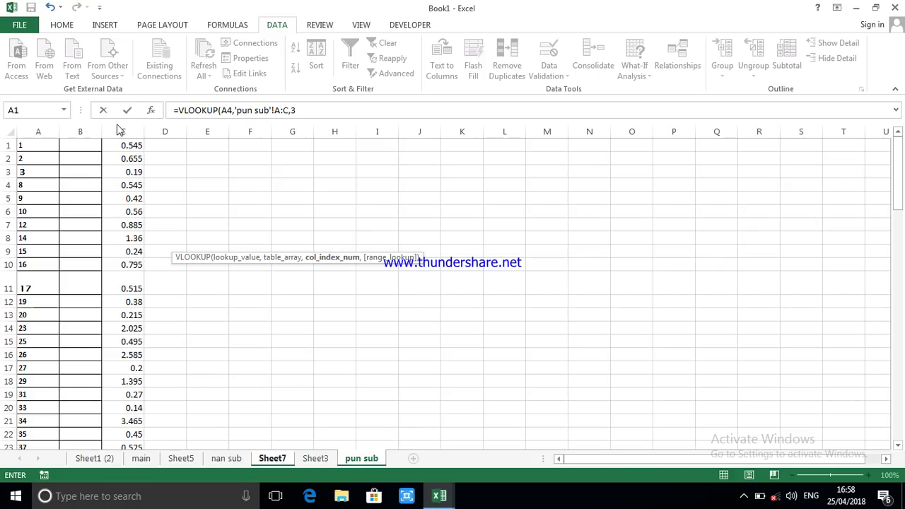
{"action": "type", "text": "3,0"}
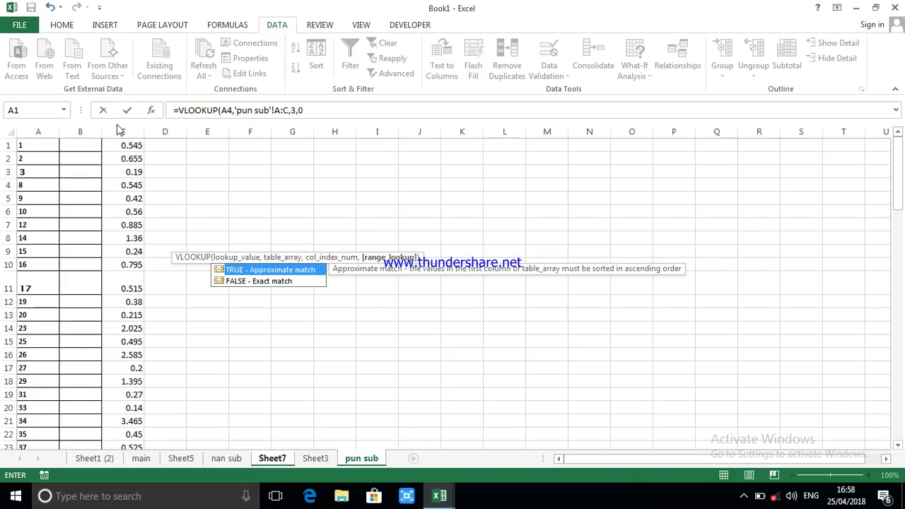
{"action": "key", "text": "Return"}
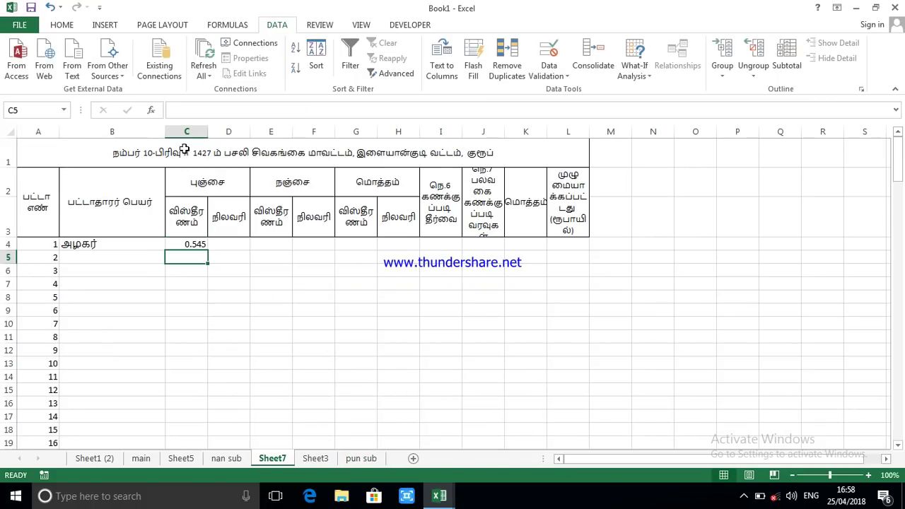
Enter =VLOOKUP(A4,'nan sub'!A:C,3,0) in E4 for the nanjai extent, showing #N/A
{"action": "left_click", "coordinate": [274, 242]}
{"action": "type", "text": "="}
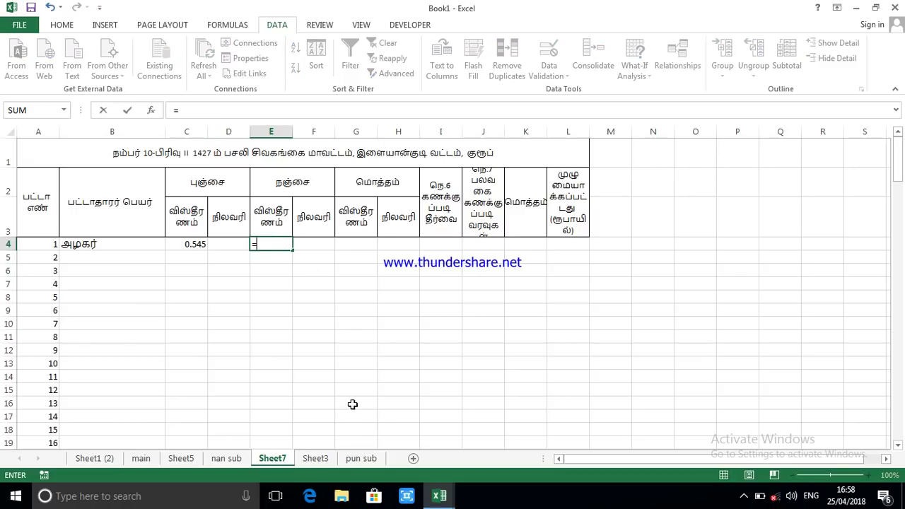
{"action": "type", "text": "v"}
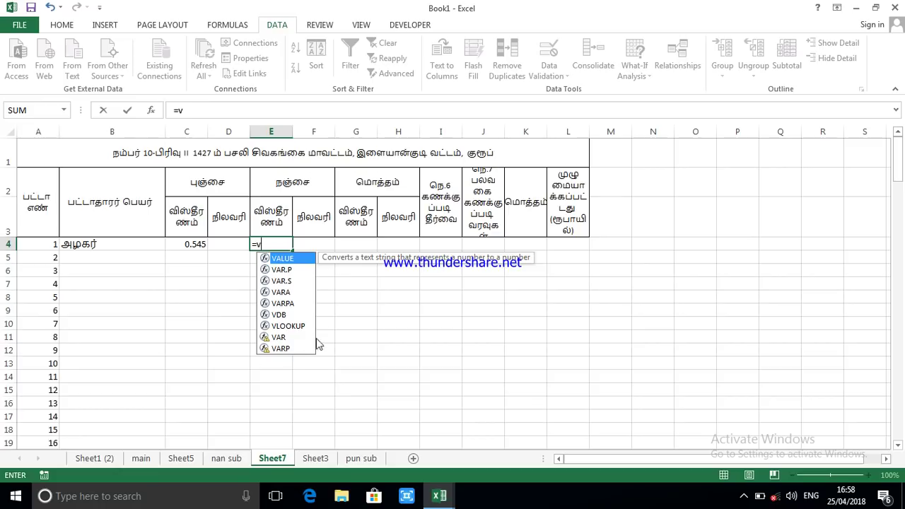
{"action": "double_click", "coordinate": [290, 327]}
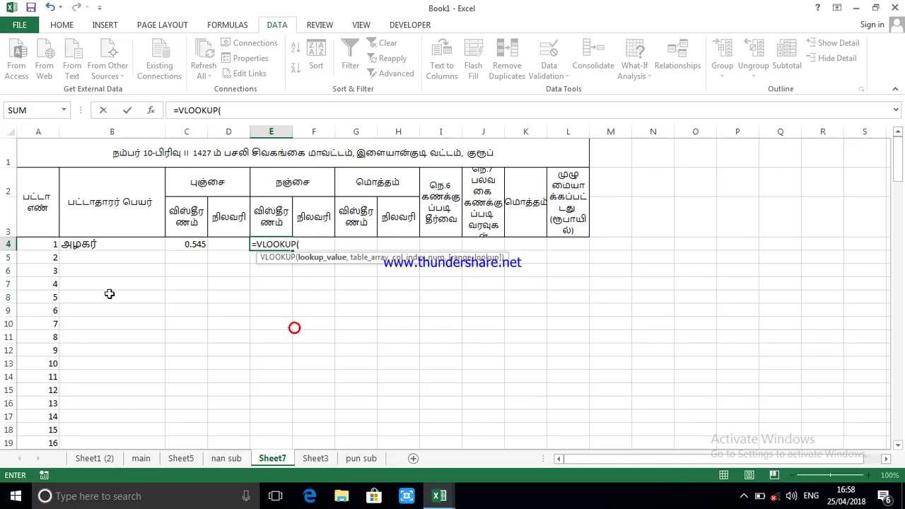
{"action": "left_click", "coordinate": [53, 245]}
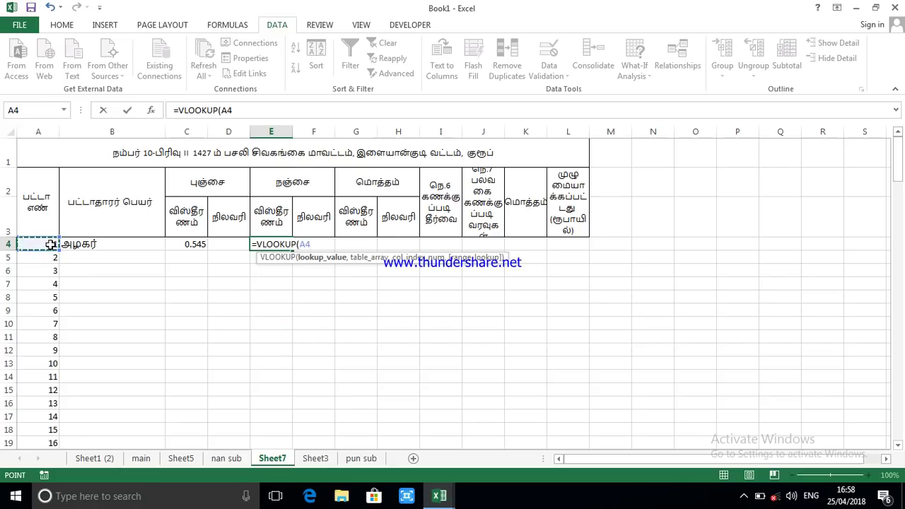
{"action": "type", "text": ","}
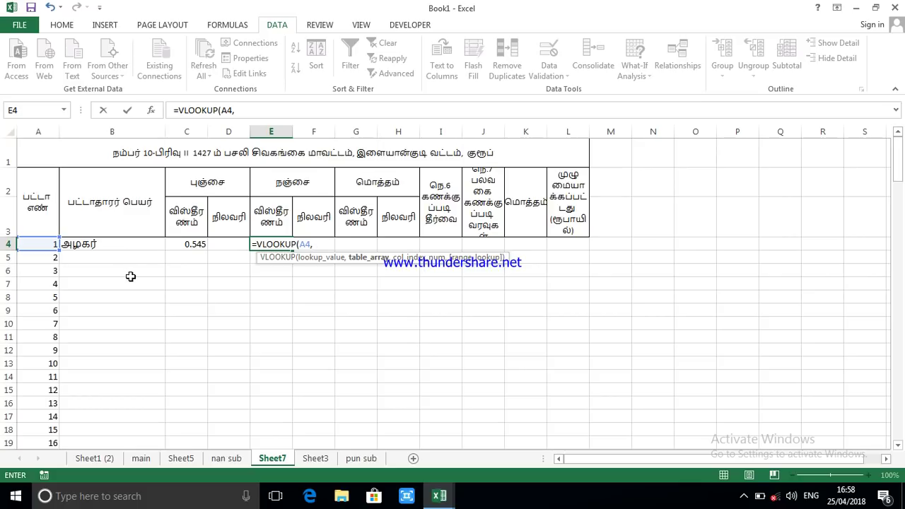
{"action": "left_click", "coordinate": [235, 460]}
{"action": "left_click_drag", "start_coordinate": [40, 131], "coordinate": [114, 144]}
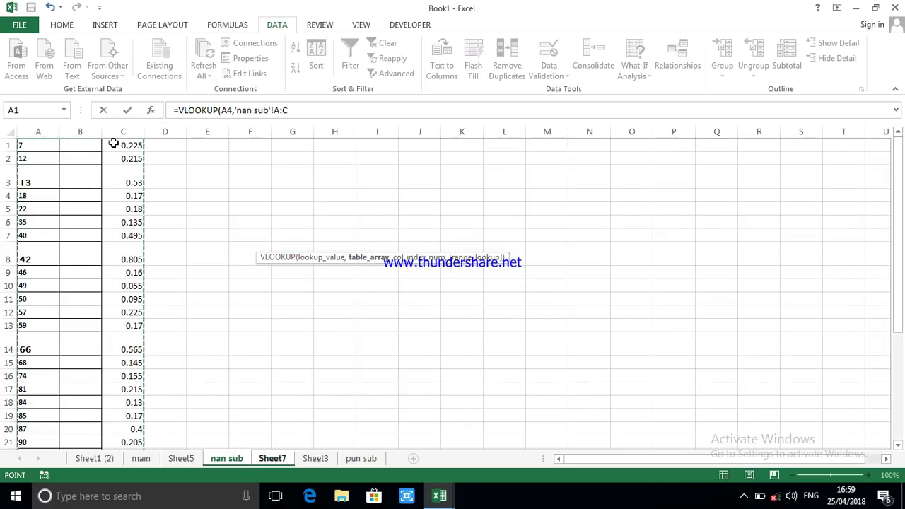
{"action": "type", "text": ","}
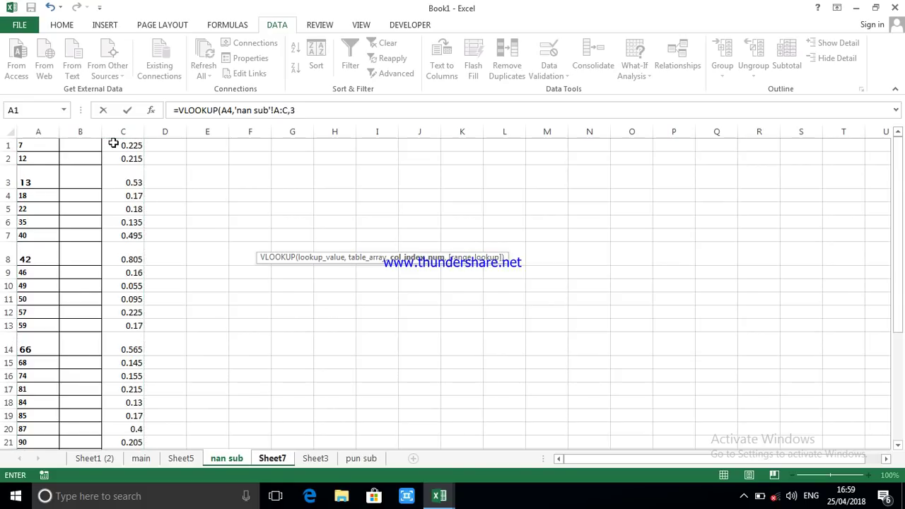
{"action": "type", "text": "3,0"}
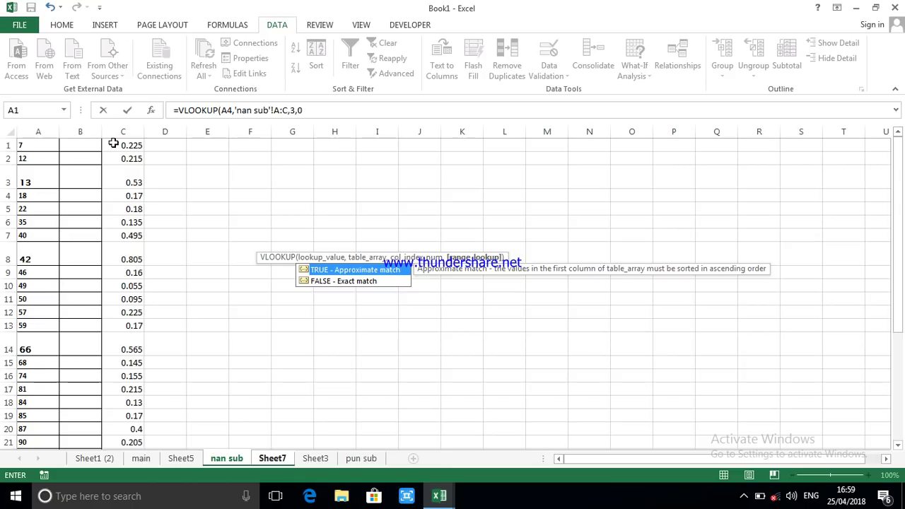
{"action": "key", "text": "Return"}
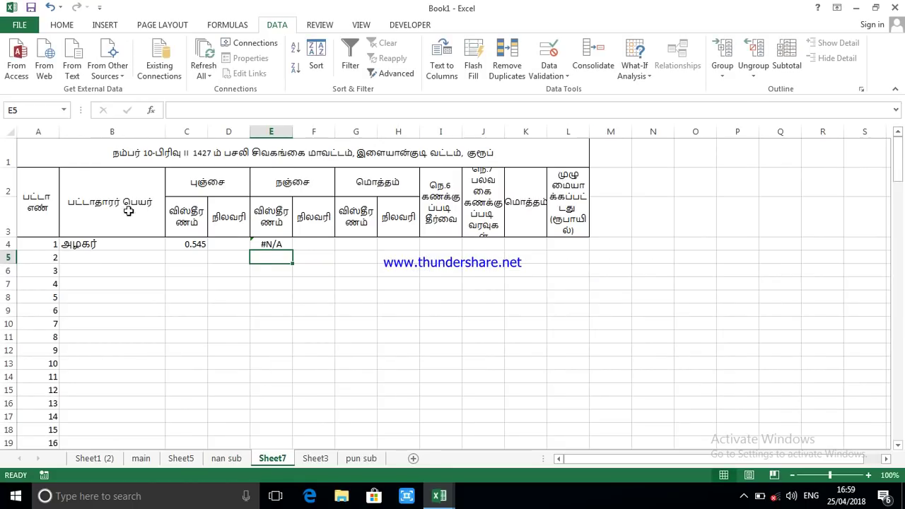
{"action": "left_click", "coordinate": [231, 459]}
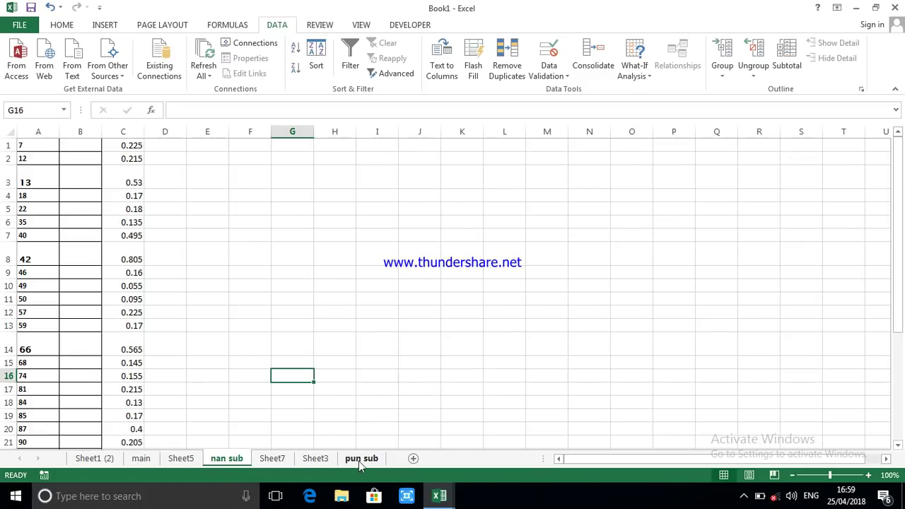
Fill the B4:E4 owner, punjai and nanjai lookups down all of Sheet7's patta rows
{"action": "left_click", "coordinate": [273, 459]}
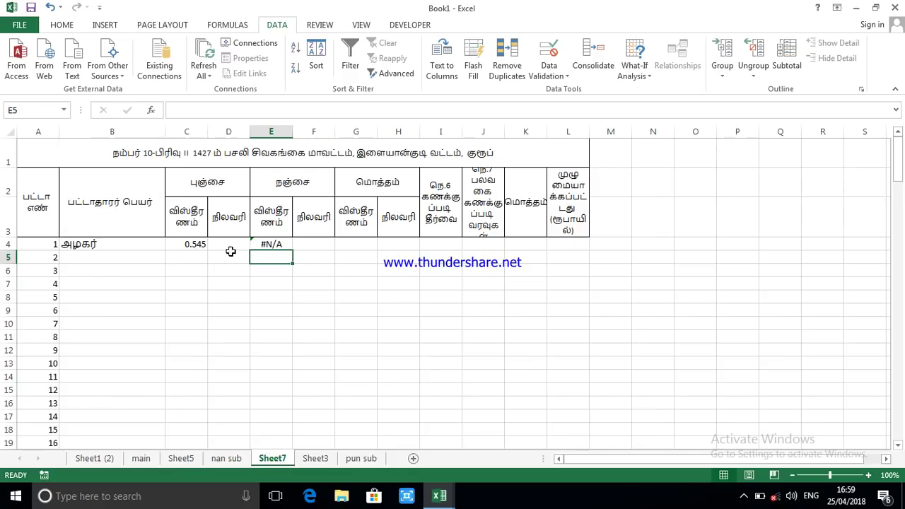
{"action": "left_click", "coordinate": [106, 244]}
{"action": "left_click_drag", "start_coordinate": [121, 244], "coordinate": [283, 248]}
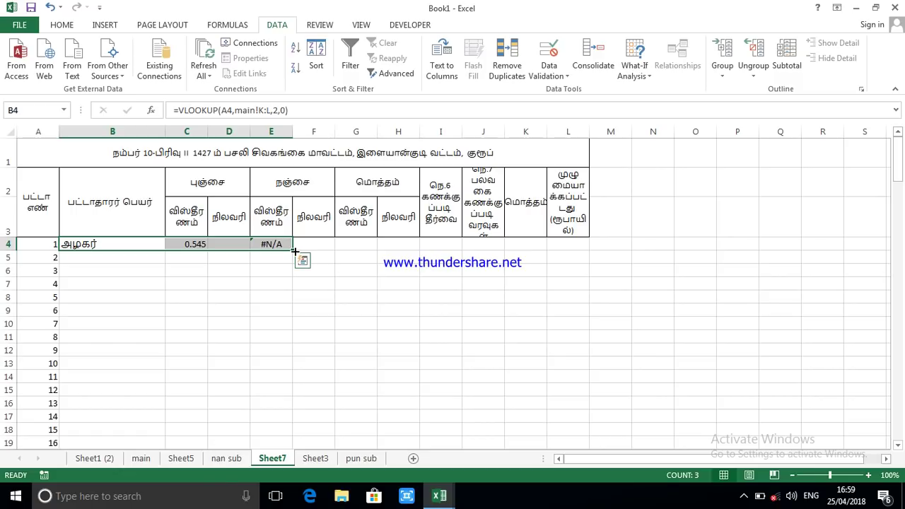
{"action": "double_click", "coordinate": [294, 251]}
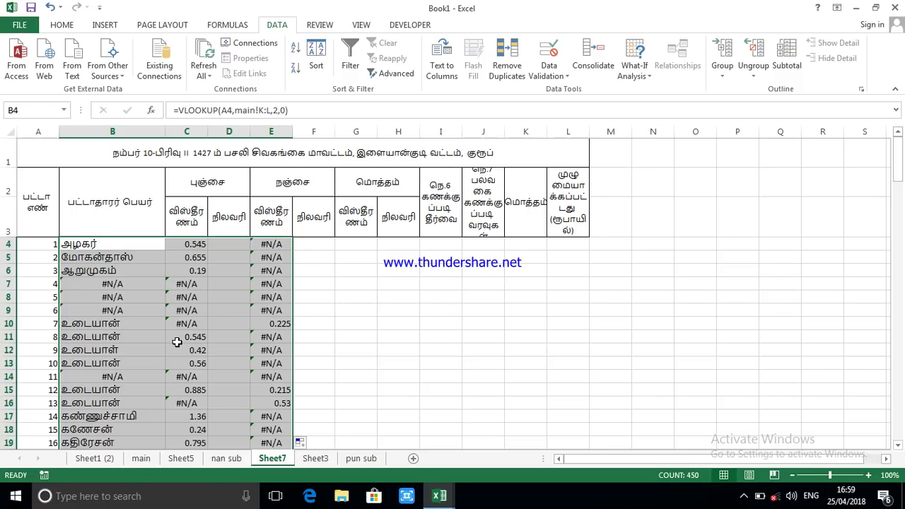
{"action": "scroll", "coordinate": [177, 342], "scroll_direction": "down", "scroll_amount": 4}
{"action": "scroll", "coordinate": [180, 333], "scroll_direction": "up", "scroll_amount": 4}
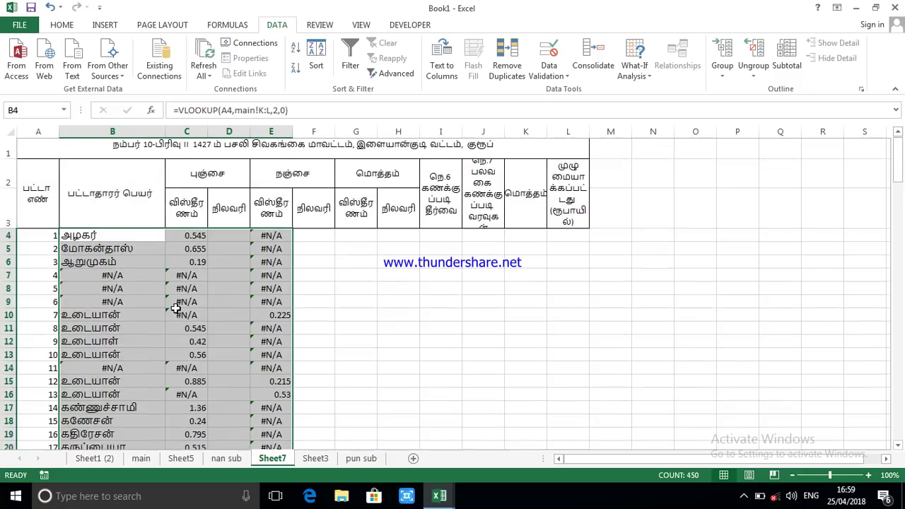
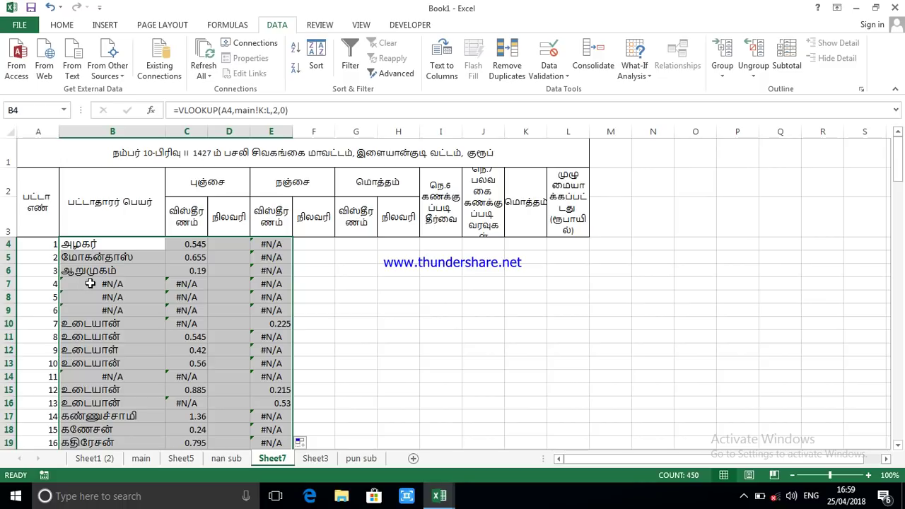
Copy B4:E19 and paste it back as values so the VLOOKUP results become static
{"action": "right_click", "coordinate": [94, 284]}
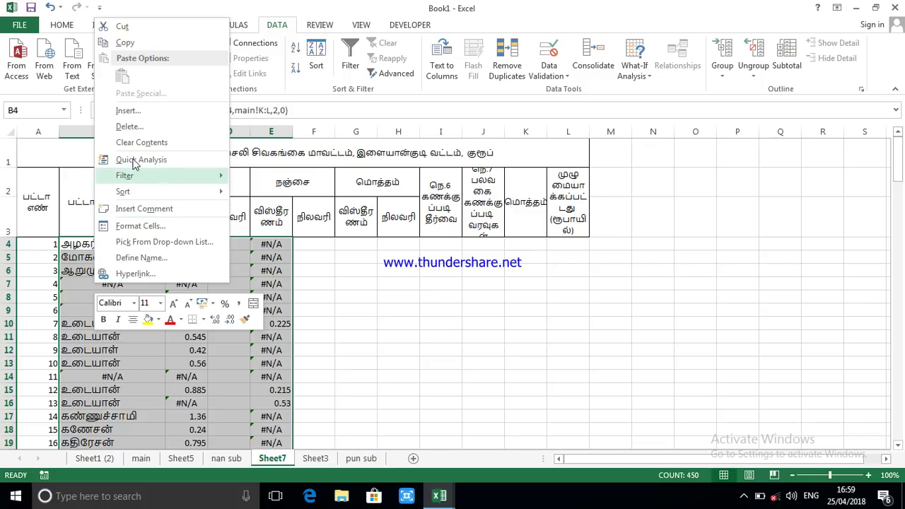
{"action": "left_click", "coordinate": [126, 42]}
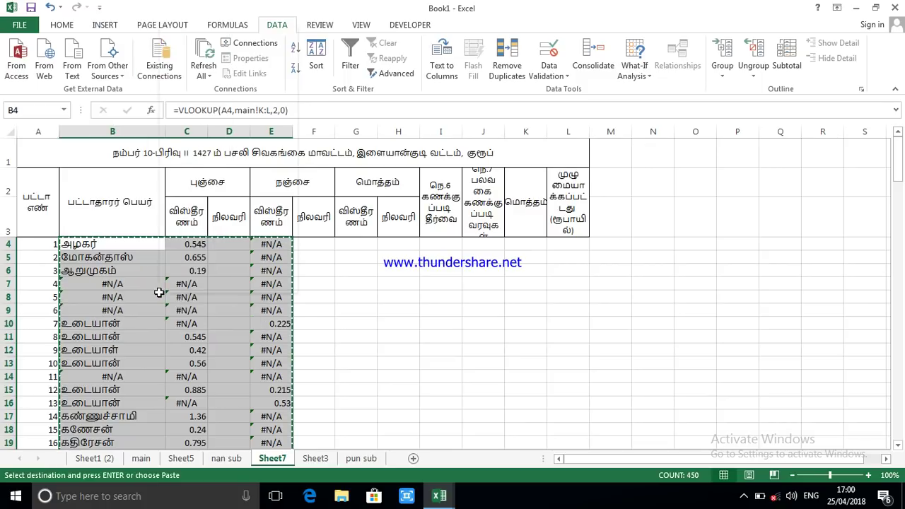
{"action": "right_click", "coordinate": [159, 291]}
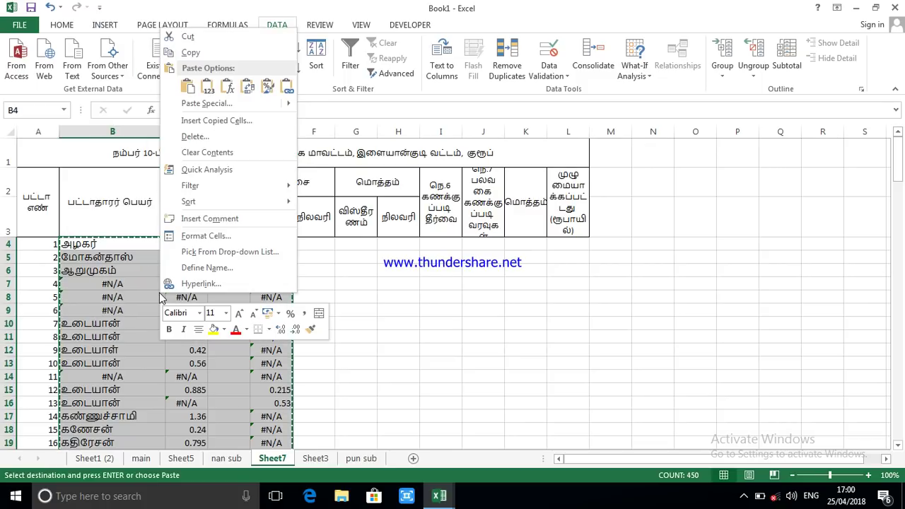
{"action": "left_click", "coordinate": [209, 88]}
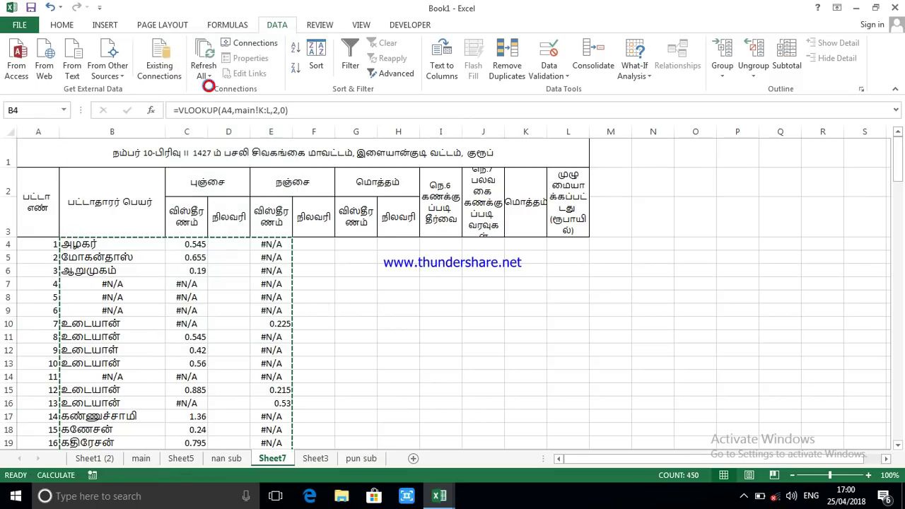
{"action": "left_click", "coordinate": [222, 326]}
{"action": "left_click", "coordinate": [194, 323]}
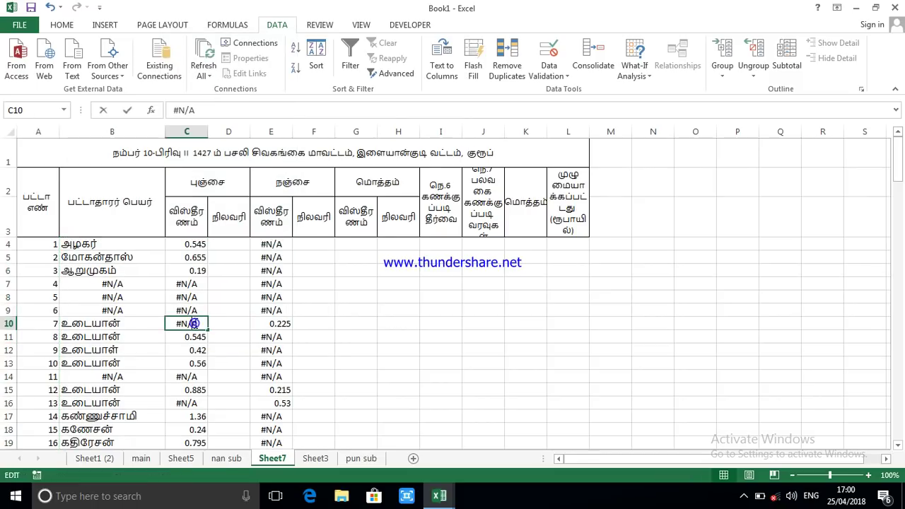
{"action": "left_click_drag", "start_coordinate": [345, 280], "coordinate": [311, 284]}
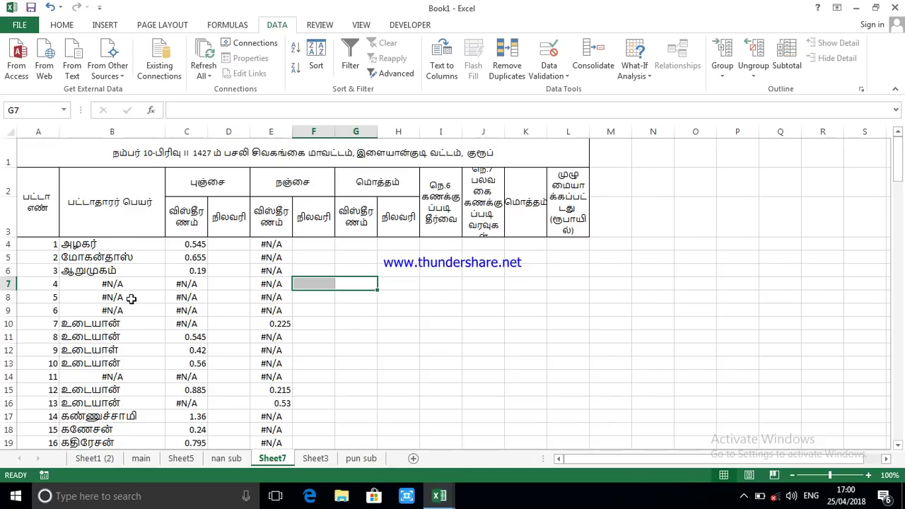
Set Find and Replace to find #N/A (copied from B7) and replace it with காலிப்பட்டா
{"action": "key", "text": "ctrl+f"}
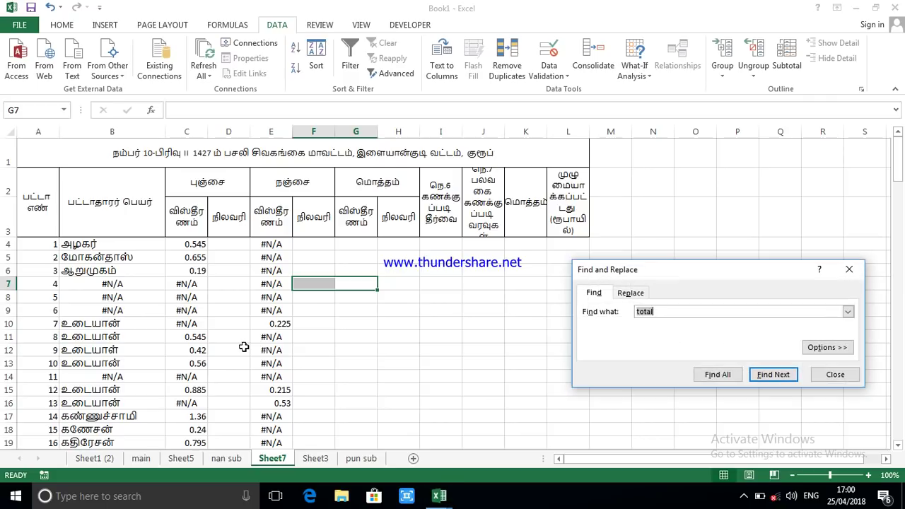
{"action": "left_click", "coordinate": [630, 293]}
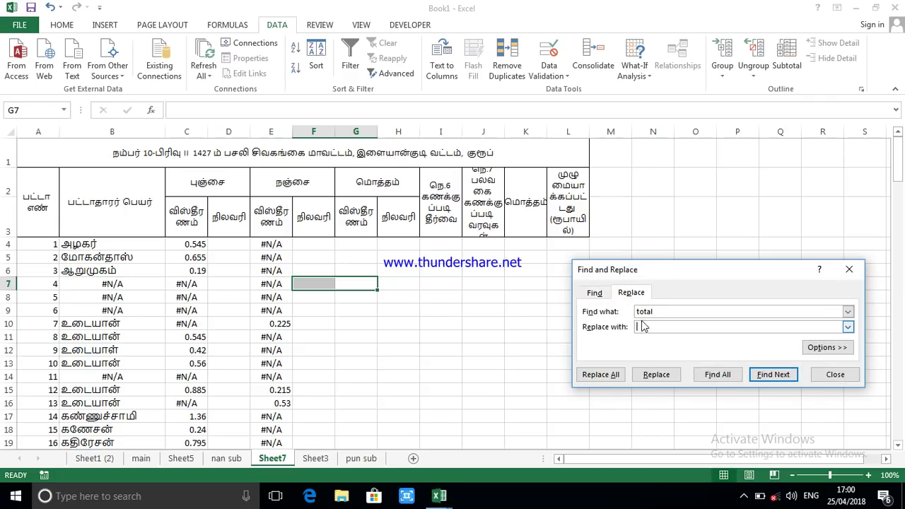
{"action": "left_click", "coordinate": [86, 284]}
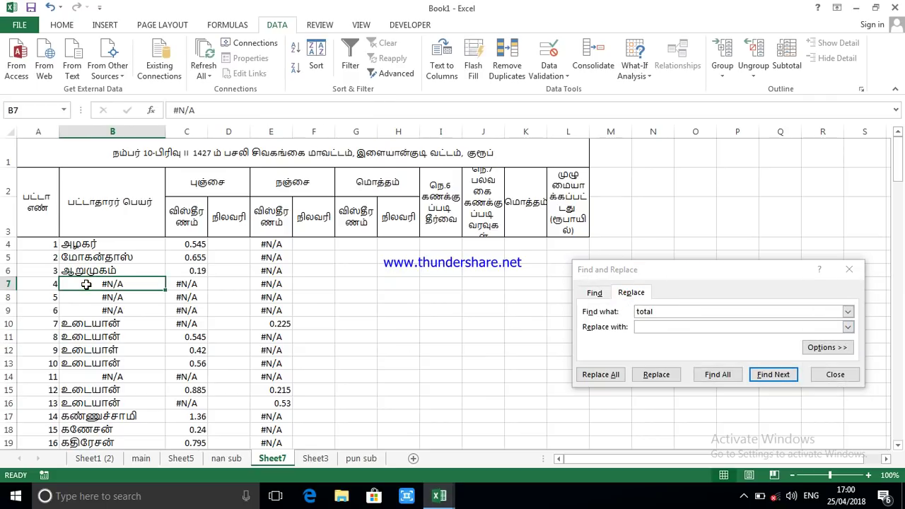
{"action": "key", "text": "ctrl+c"}
{"action": "left_click", "coordinate": [673, 298]}
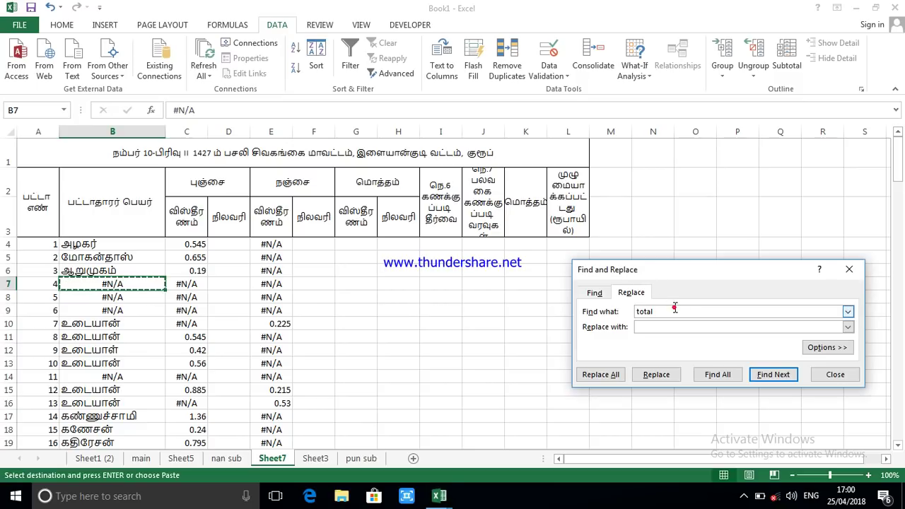
{"action": "key", "text": "ctrl+v"}
{"action": "left_click", "coordinate": [656, 325]}
{"action": "type", "text": "க"}
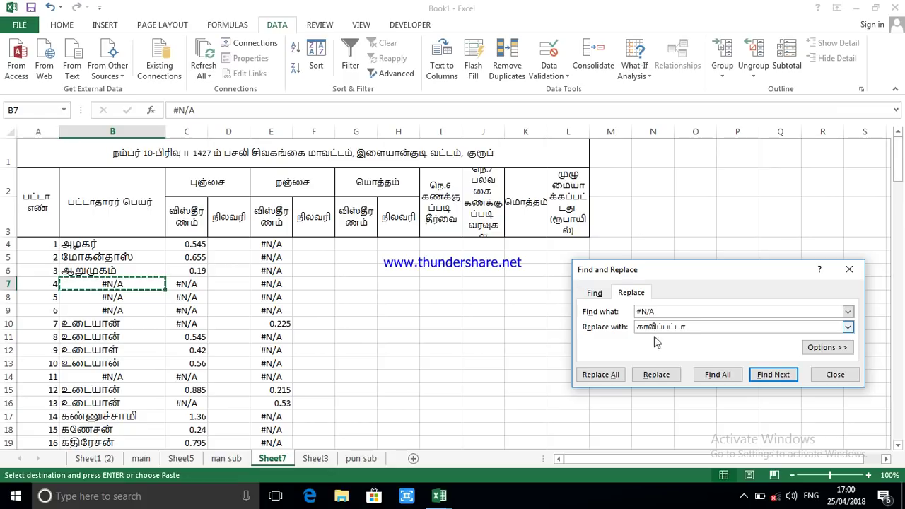
Replace all 41 #N/A entries in column B, then clear the replacement text
{"action": "left_click", "coordinate": [122, 138]}
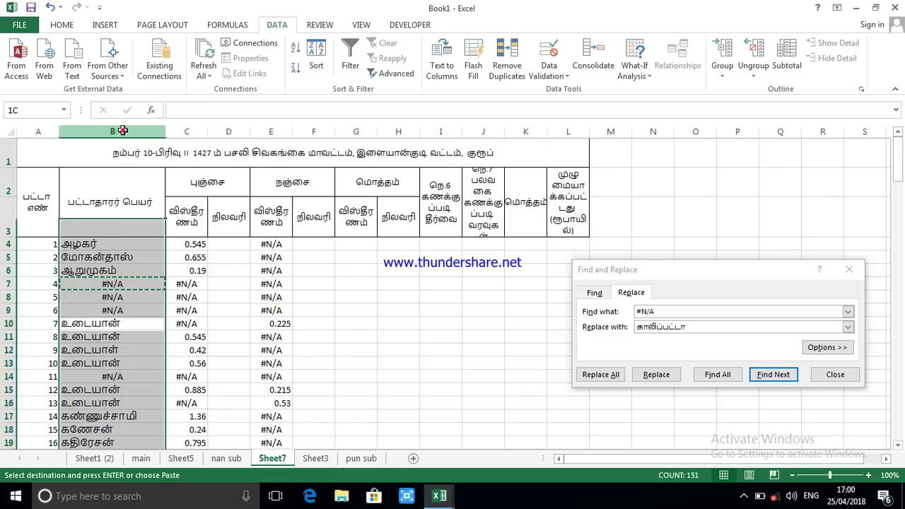
{"action": "left_click", "coordinate": [601, 375]}
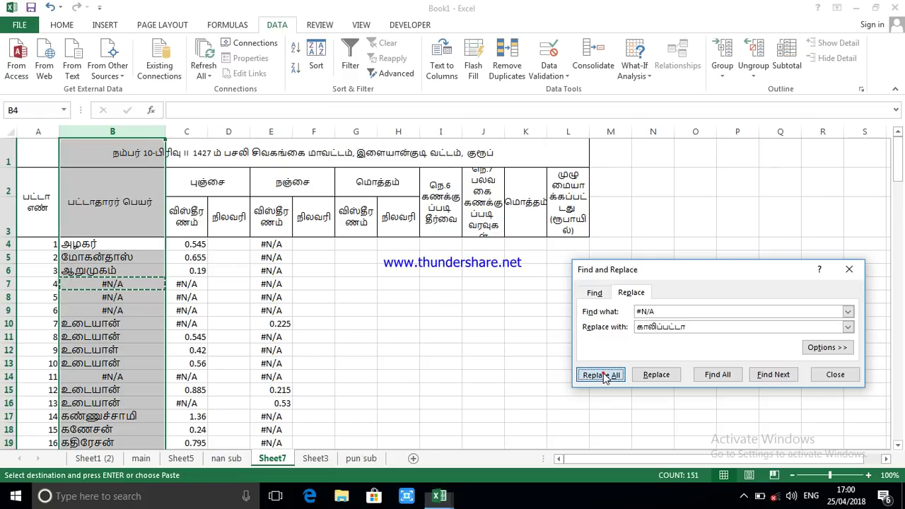
{"action": "left_click", "coordinate": [460, 281]}
{"action": "left_click", "coordinate": [692, 326]}
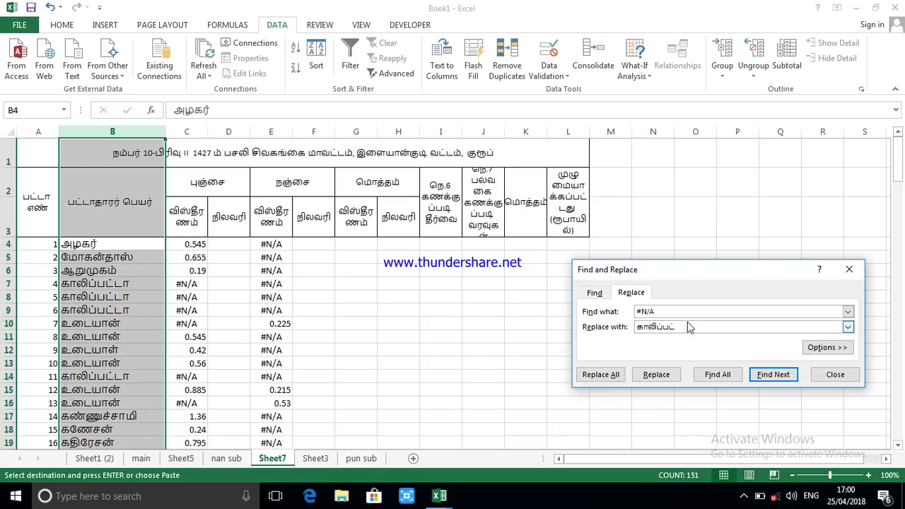
{"action": "key", "text": "BackSpace"}
{"action": "key", "text": "BackSpace"}
{"action": "key", "text": "BackSpace"}
{"action": "key", "text": "BackSpace"}
{"action": "key", "text": "BackSpace"}
{"action": "key", "text": "BackSpace"}
{"action": "key", "text": "BackSpace"}
Replace the 178 #N/A entries in columns C to E with 0 and close the dialog
{"action": "type", "text": "0"}
{"action": "left_click_drag", "start_coordinate": [198, 244], "coordinate": [314, 270]}
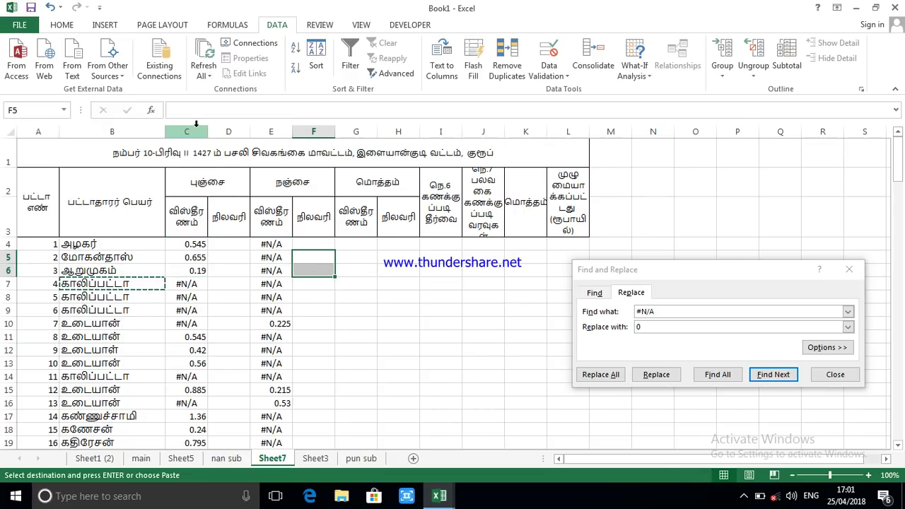
{"action": "left_click_drag", "start_coordinate": [187, 132], "coordinate": [271, 131]}
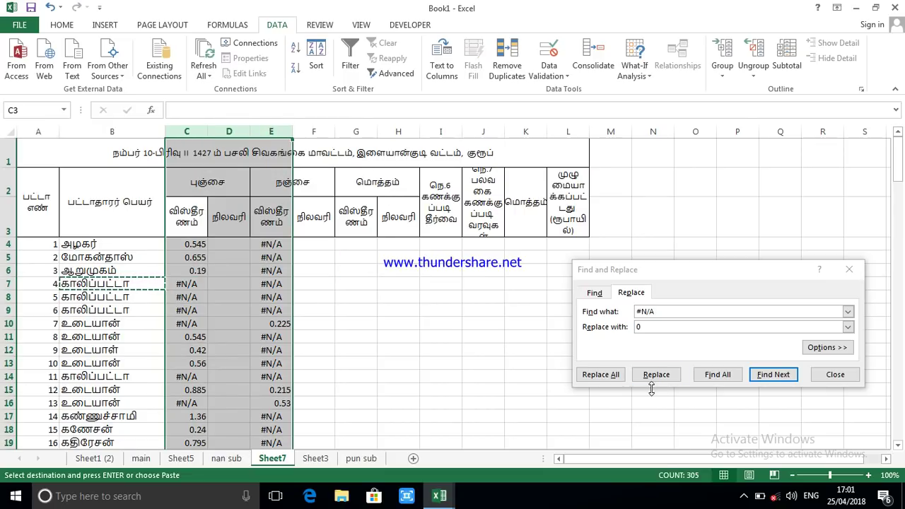
{"action": "left_click", "coordinate": [597, 376]}
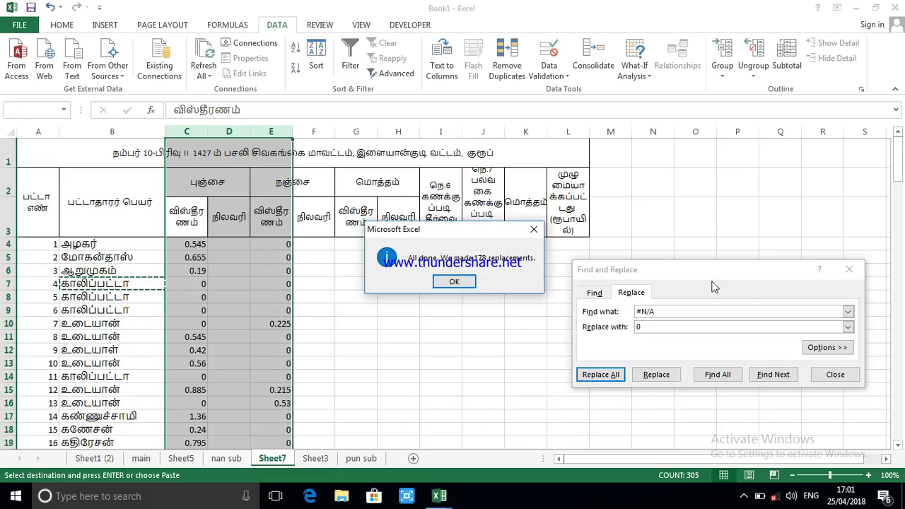
{"action": "left_click", "coordinate": [454, 281]}
{"action": "left_click", "coordinate": [850, 272]}
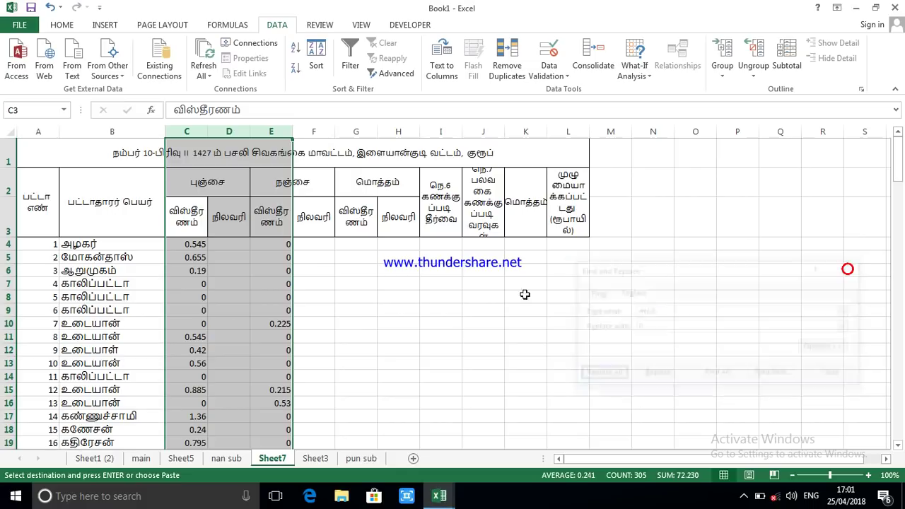
{"action": "left_click", "coordinate": [318, 336]}
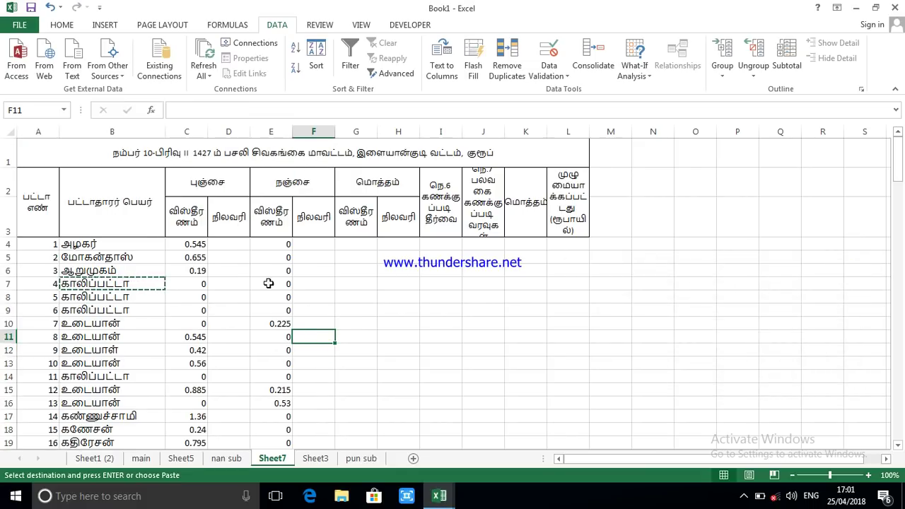
{"action": "scroll", "coordinate": [189, 348], "scroll_direction": "down", "scroll_amount": 1}
{"action": "scroll", "coordinate": [198, 355], "scroll_direction": "up", "scroll_amount": 1}
{"action": "scroll", "coordinate": [198, 356], "scroll_direction": "up", "scroll_amount": 1}
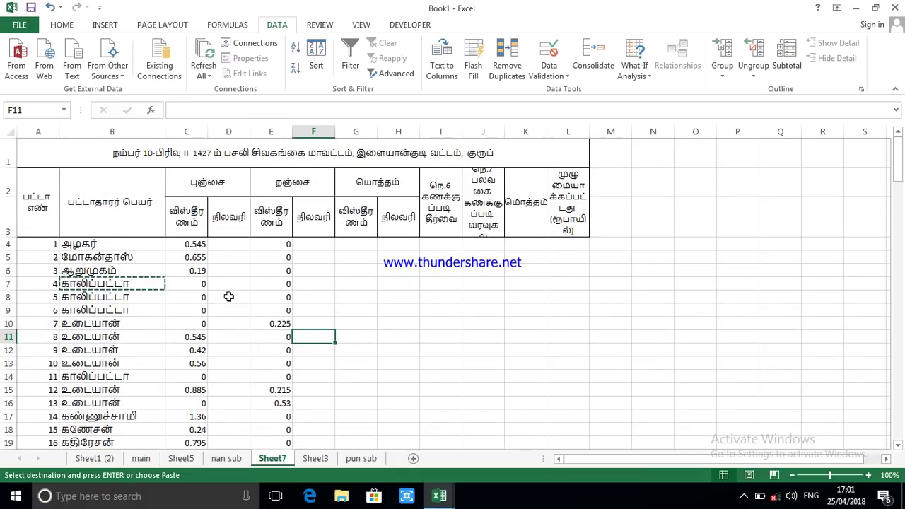
{"action": "left_click", "coordinate": [232, 245]}
Enter the tax formulas =C4*5 in D4 and =E4*12 in F4
{"action": "type", "text": "="}
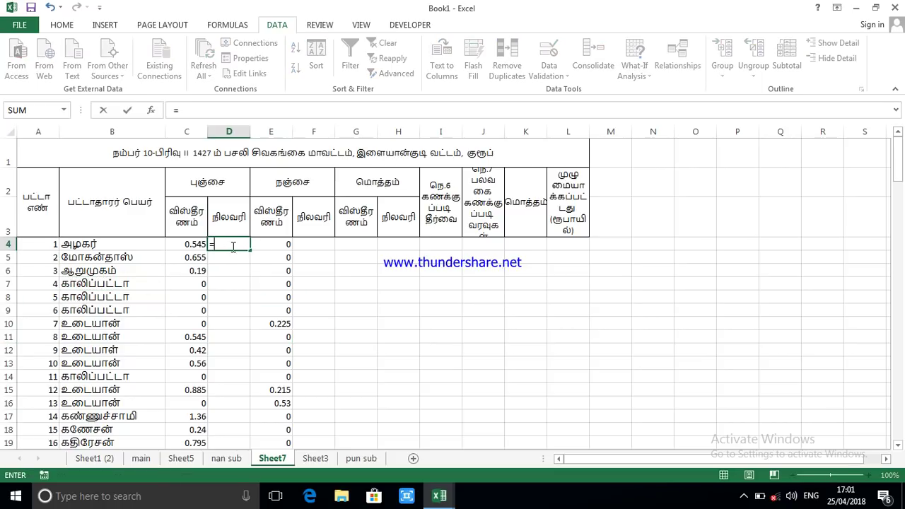
{"action": "left_click", "coordinate": [185, 244]}
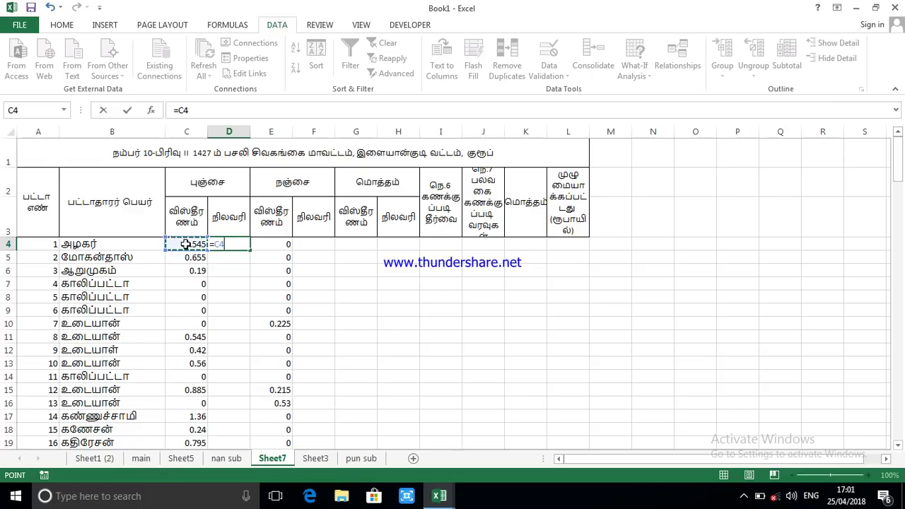
{"action": "type", "text": "*5"}
{"action": "key", "text": "Return"}
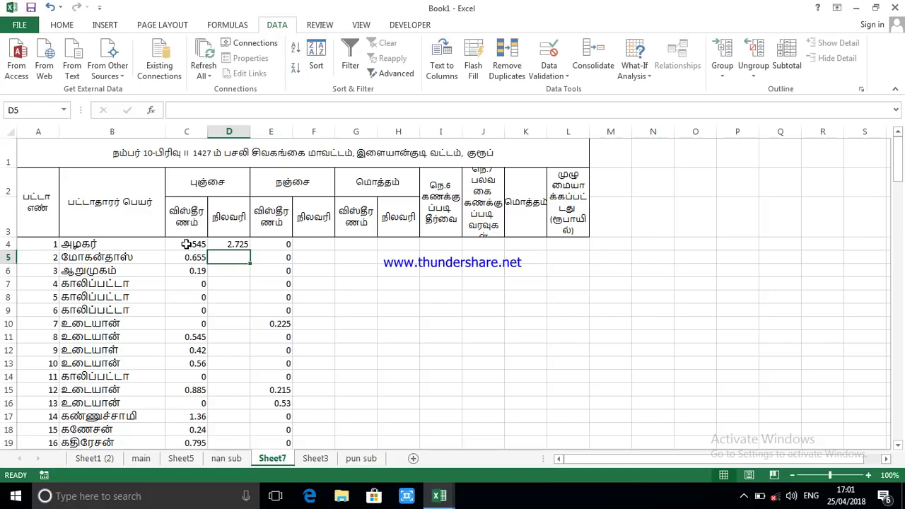
{"action": "left_click", "coordinate": [306, 242]}
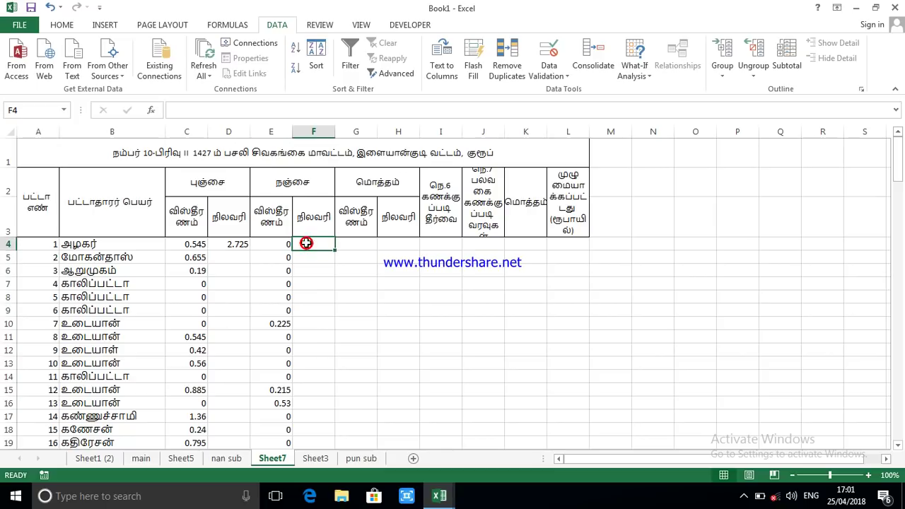
{"action": "type", "text": "="}
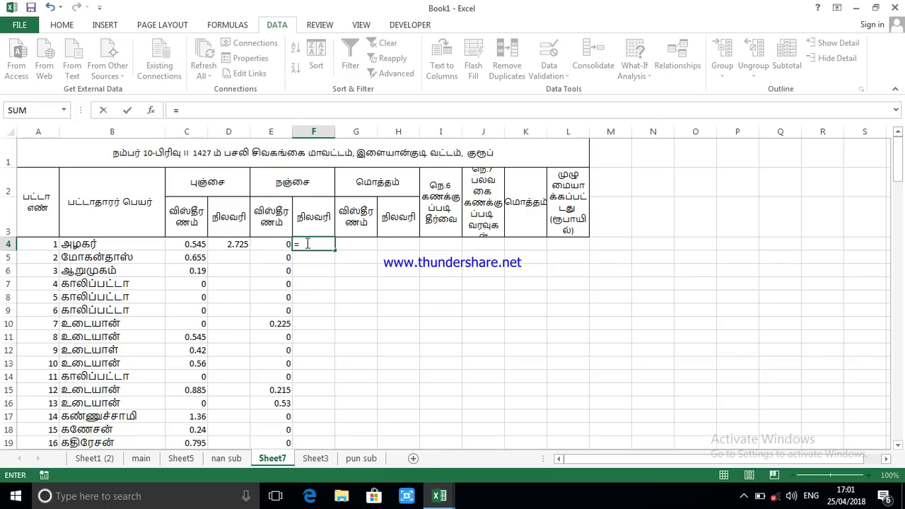
{"action": "left_click", "coordinate": [282, 244]}
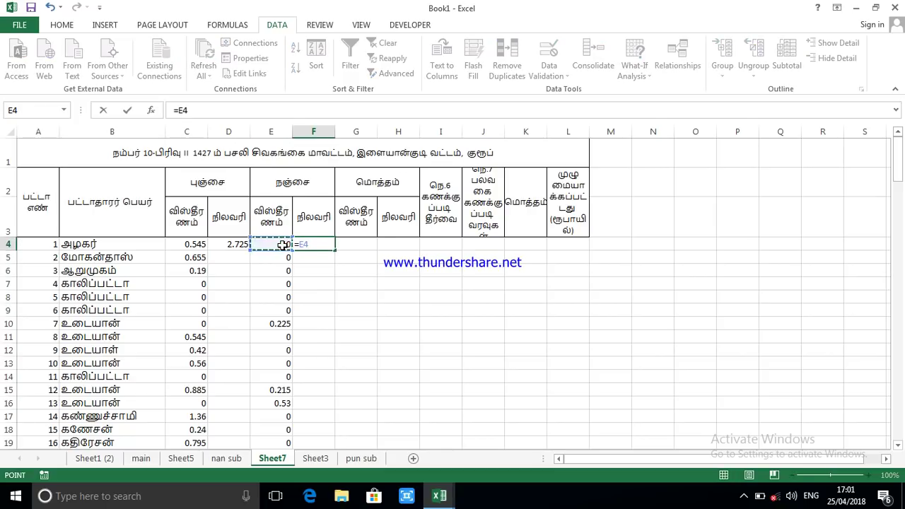
{"action": "type", "text": "*12"}
{"action": "key", "text": "Return"}
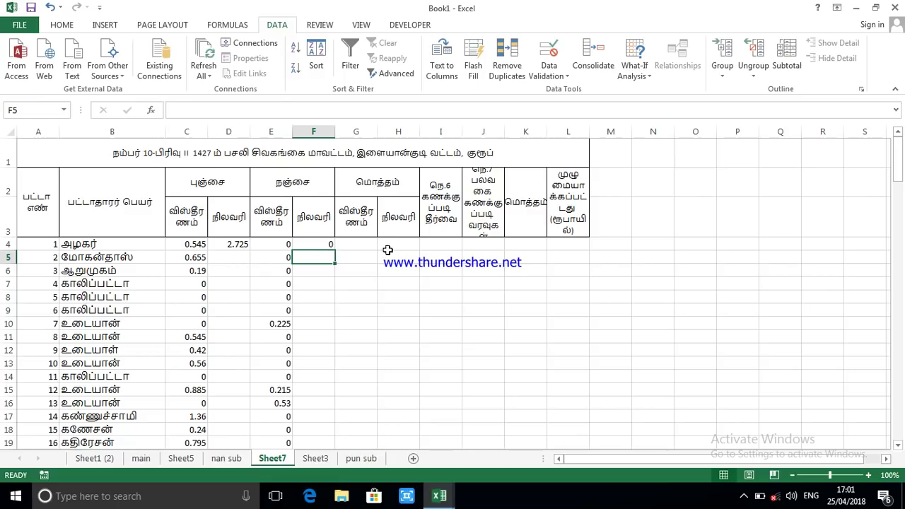
Enter =C4+E4 in G4 to total the areas
{"action": "left_click", "coordinate": [360, 243]}
{"action": "type", "text": "="}
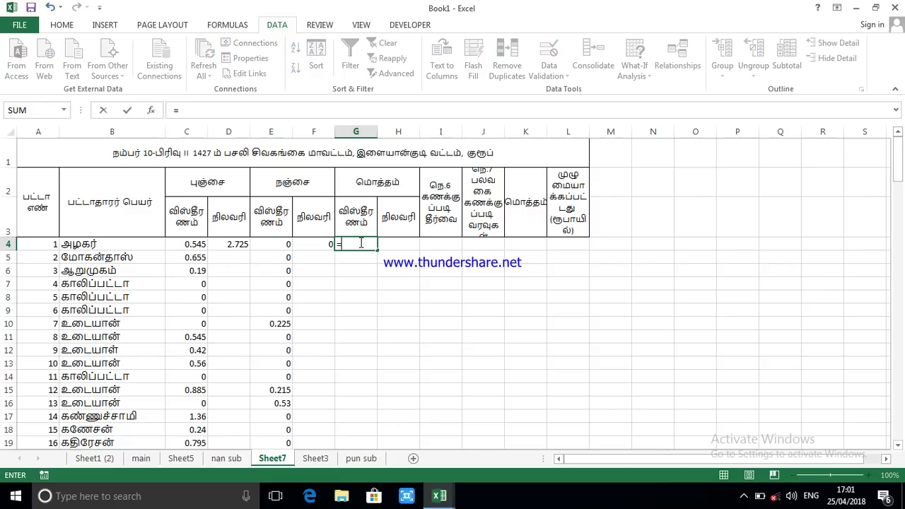
{"action": "left_click", "coordinate": [194, 244]}
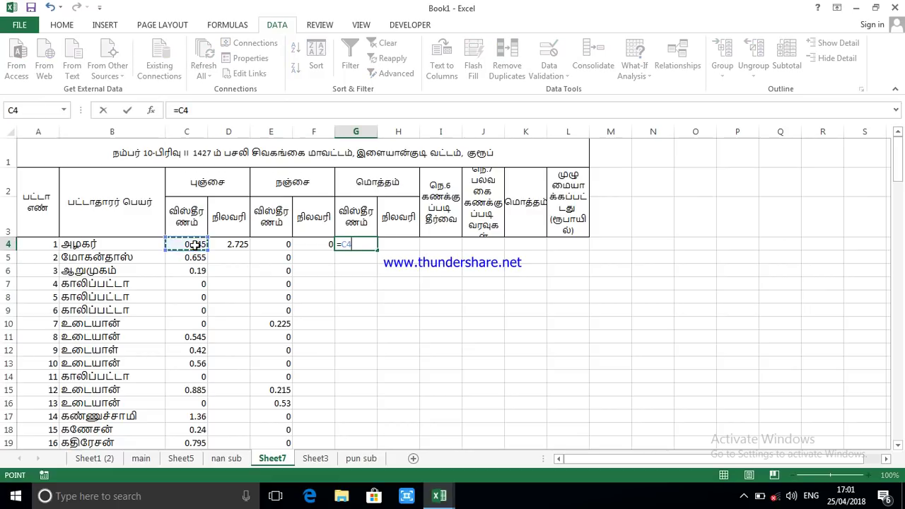
{"action": "type", "text": "+"}
{"action": "left_click", "coordinate": [270, 240]}
{"action": "key", "text": "Return"}
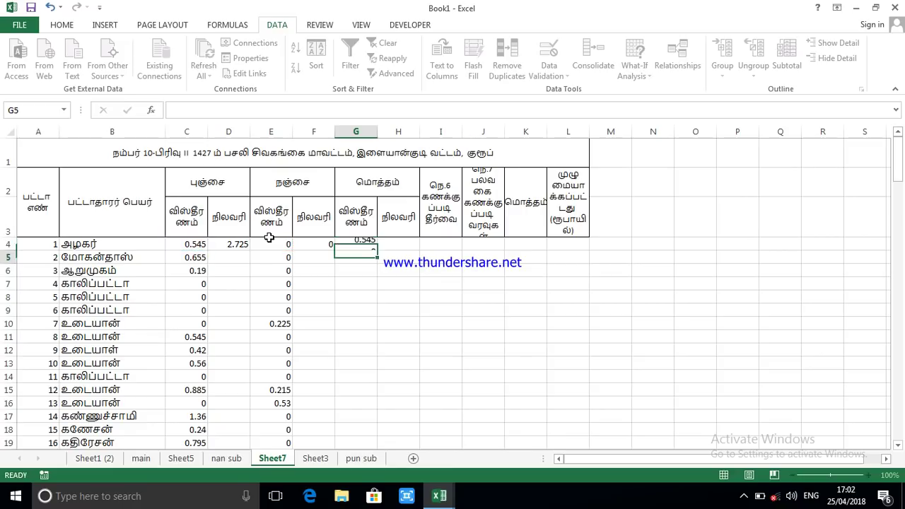
Enter =D4+F4 in H4 to combine the two taxes
{"action": "left_click", "coordinate": [382, 242]}
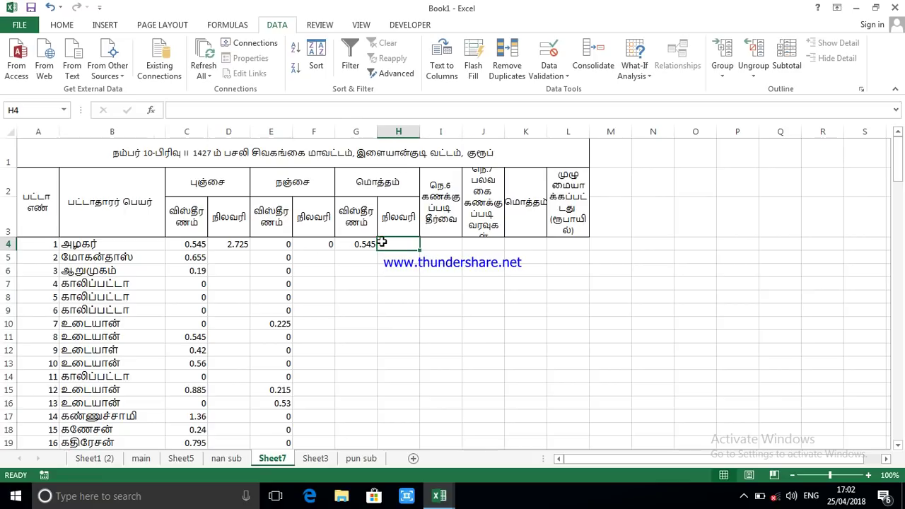
{"action": "type", "text": "="}
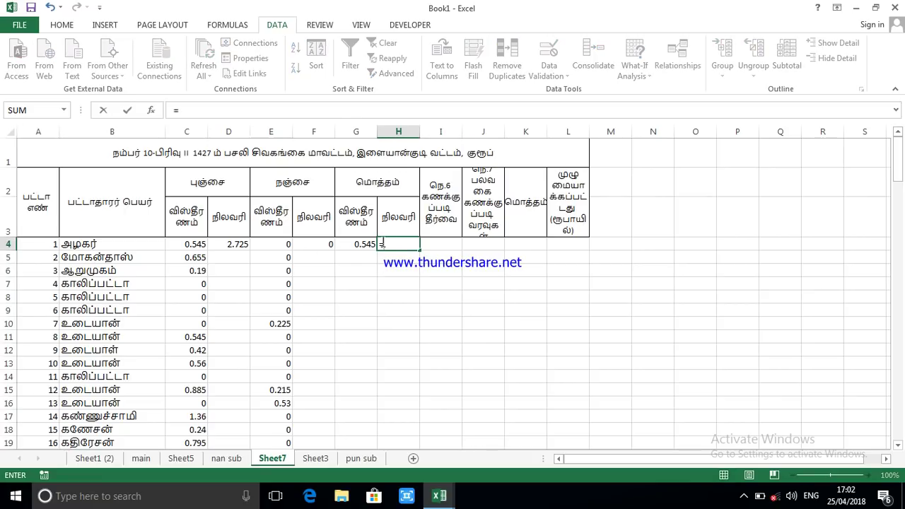
{"action": "left_click", "coordinate": [237, 244]}
{"action": "type", "text": "+"}
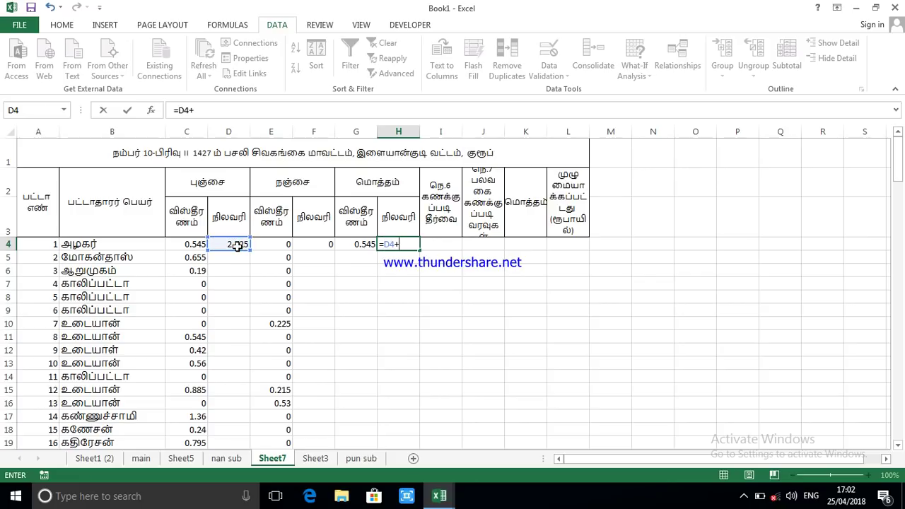
{"action": "left_click", "coordinate": [317, 245]}
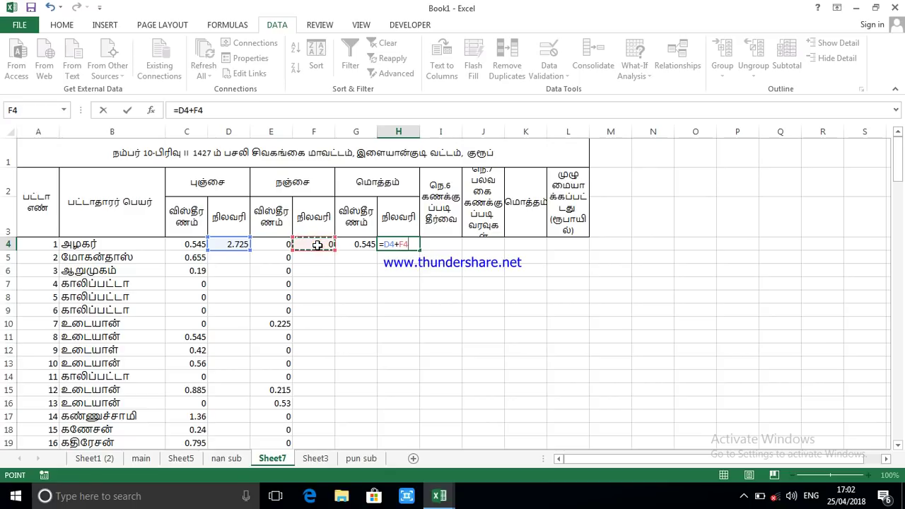
{"action": "key", "text": "Return"}
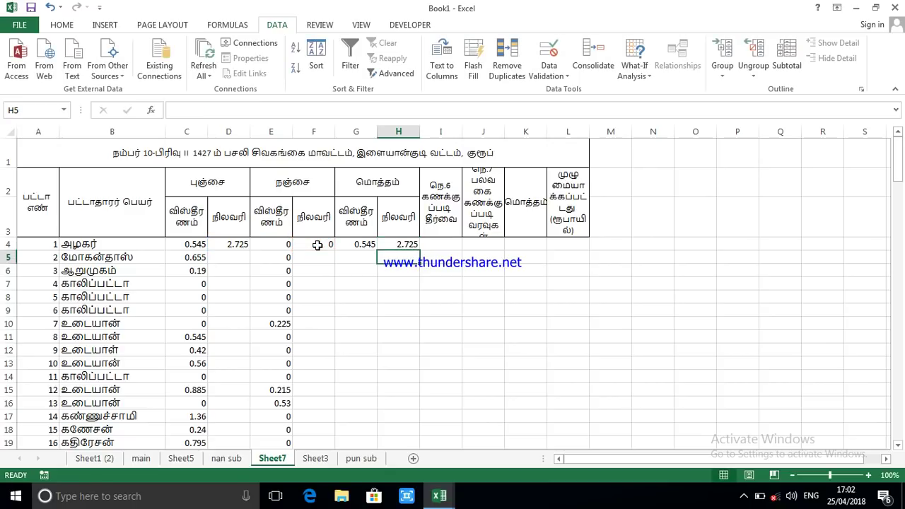
{"action": "left_click", "coordinate": [402, 245]}
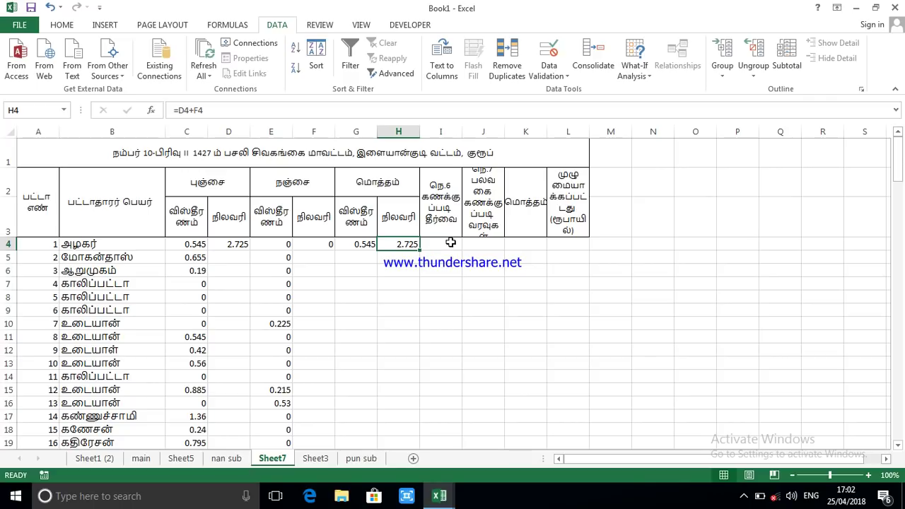
Enter =H4+I4+J4 in K4 for the overall total of 2.725
{"action": "left_click", "coordinate": [523, 245]}
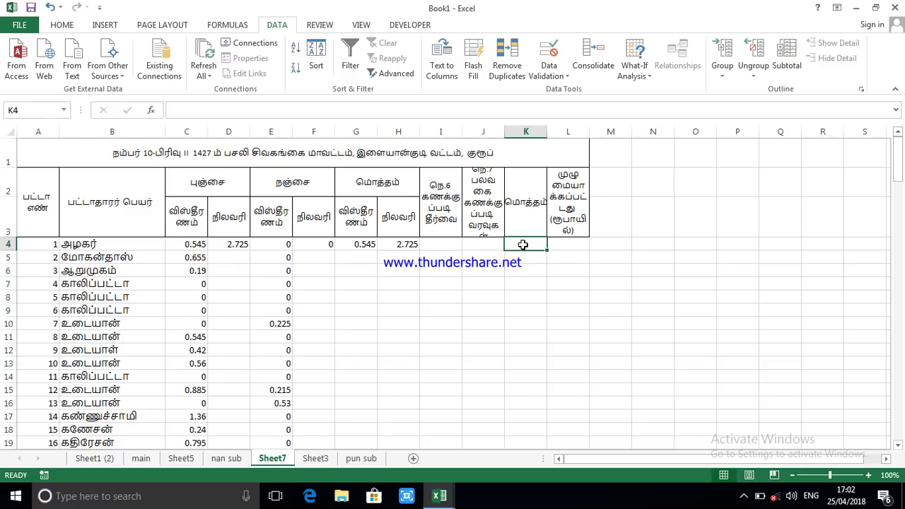
{"action": "type", "text": "="}
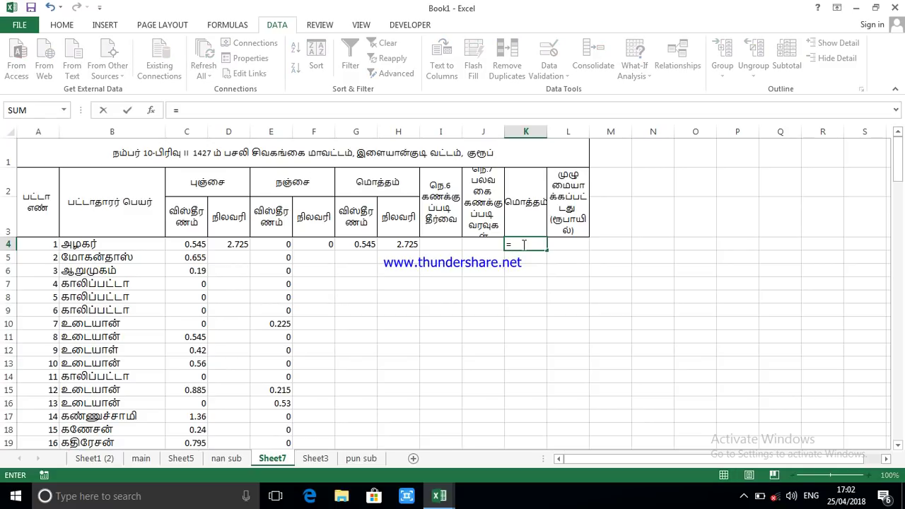
{"action": "left_click", "coordinate": [402, 243]}
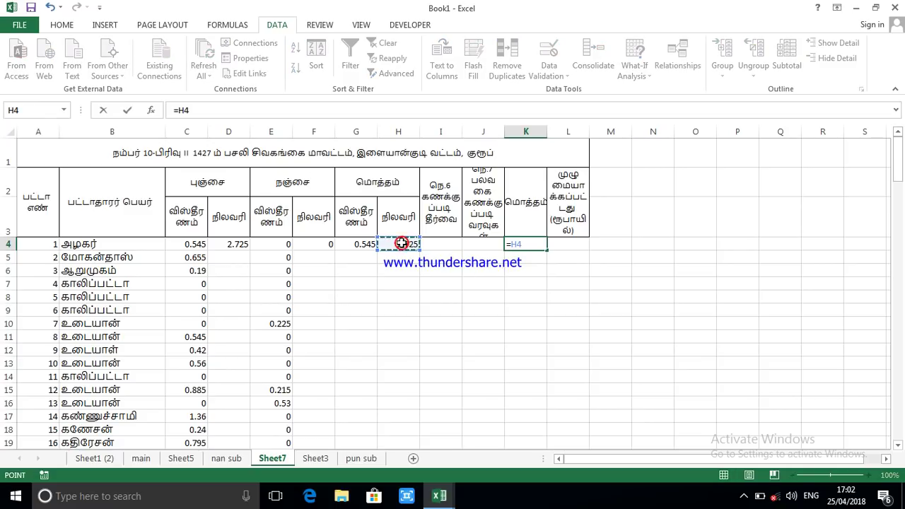
{"action": "type", "text": "+"}
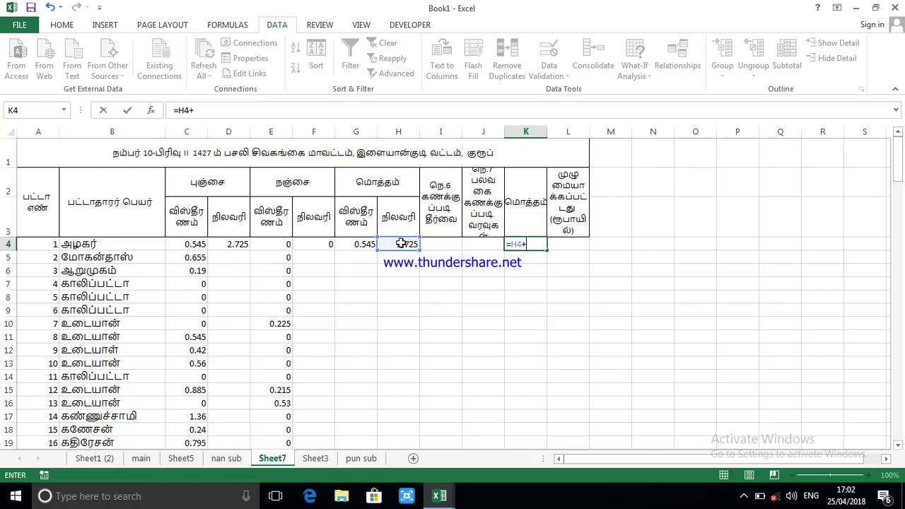
{"action": "left_click", "coordinate": [453, 246]}
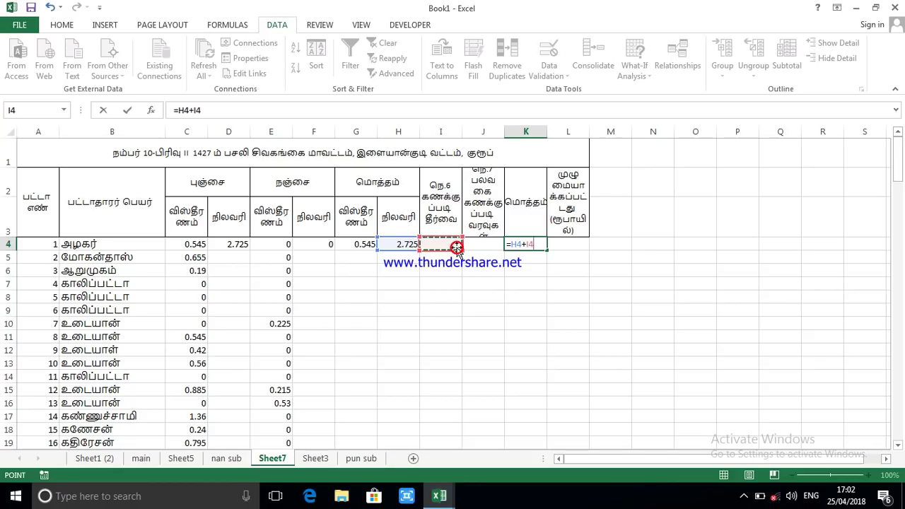
{"action": "type", "text": "+"}
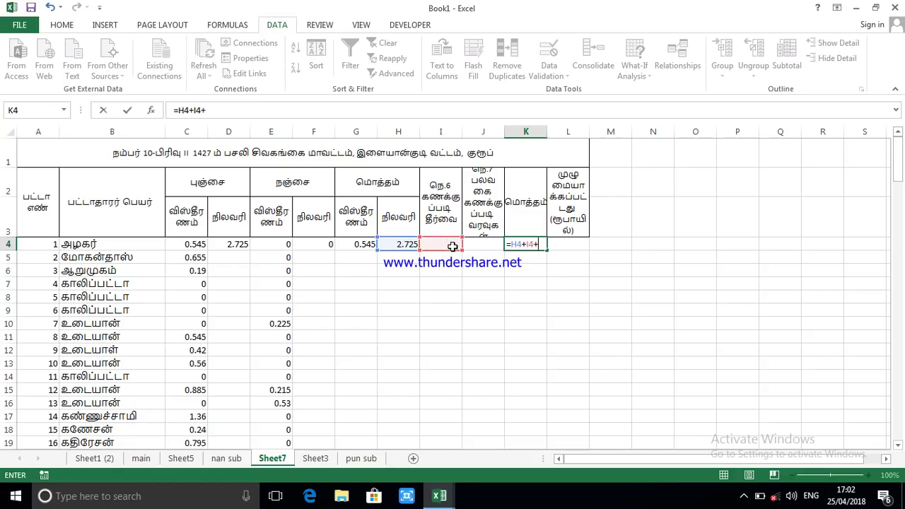
{"action": "left_click", "coordinate": [477, 243]}
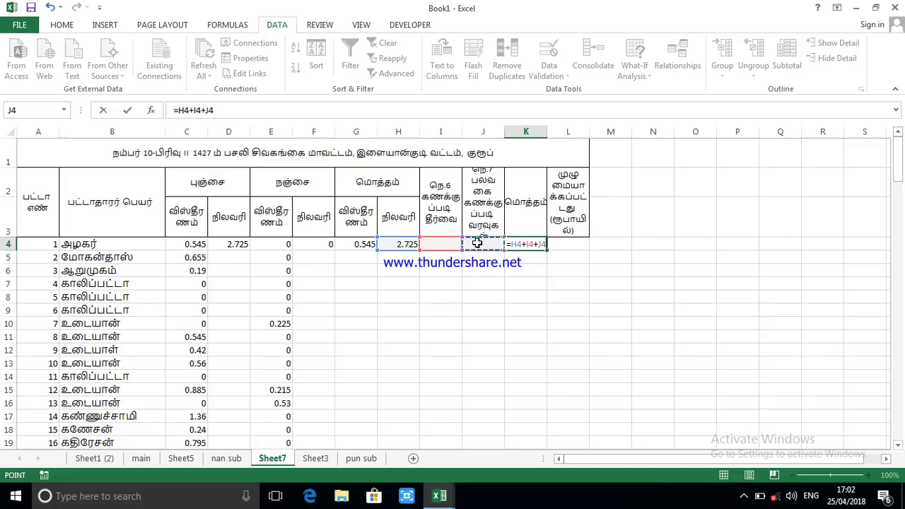
{"action": "key", "text": "Return"}
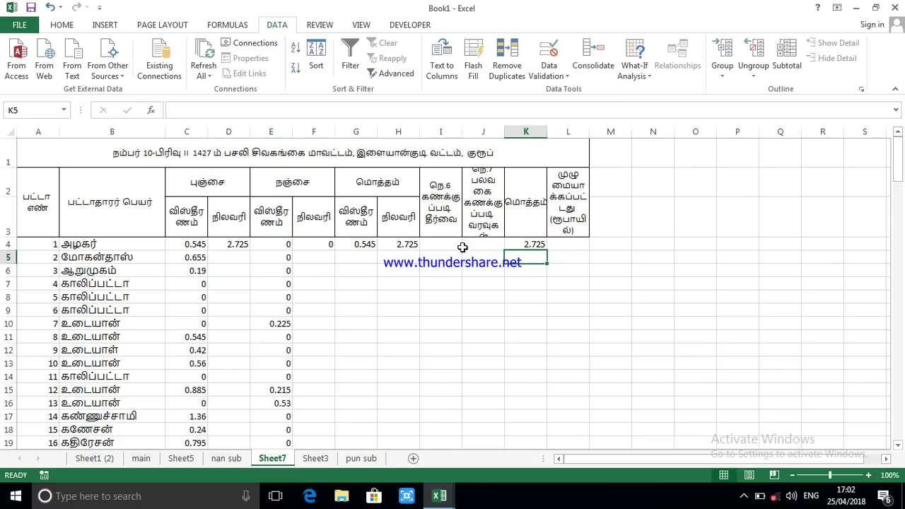
{"action": "left_click", "coordinate": [558, 244]}
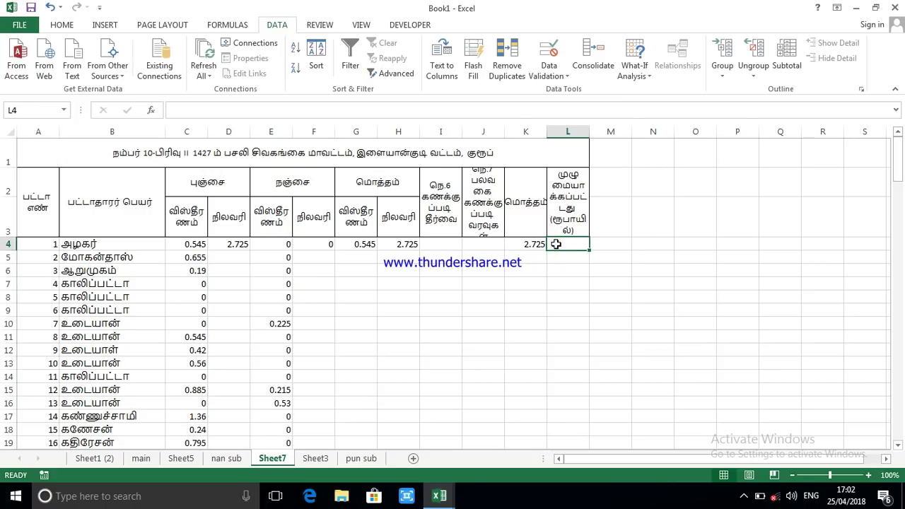
Enter =ROUNDUP(K4,0) in L4 so the K4 total rounds up to 3
{"action": "type", "text": "="}
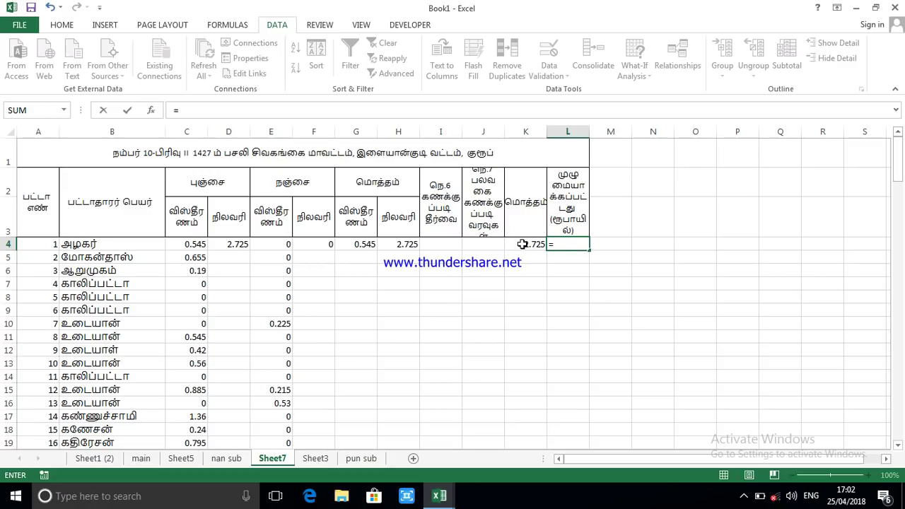
{"action": "type", "text": "r"}
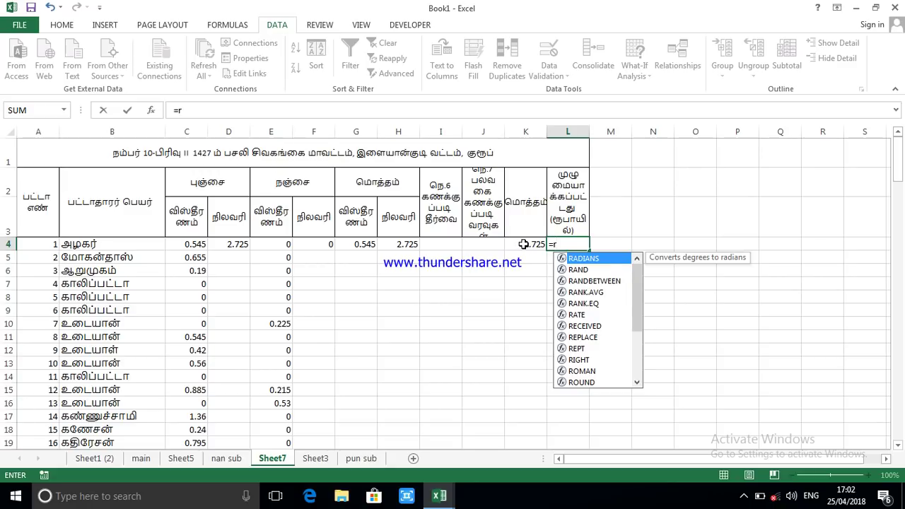
{"action": "type", "text": "o"}
{"action": "left_click", "coordinate": [603, 293]}
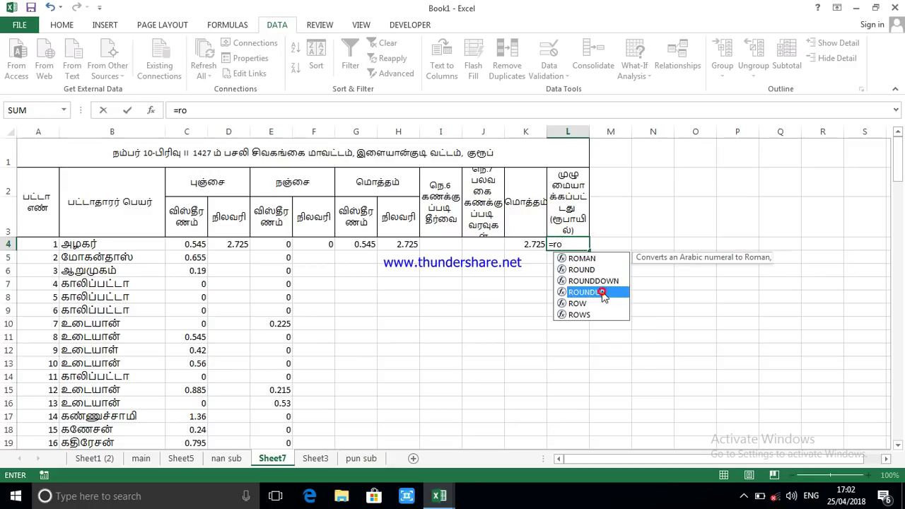
{"action": "left_click", "coordinate": [603, 292]}
{"action": "left_click", "coordinate": [529, 243]}
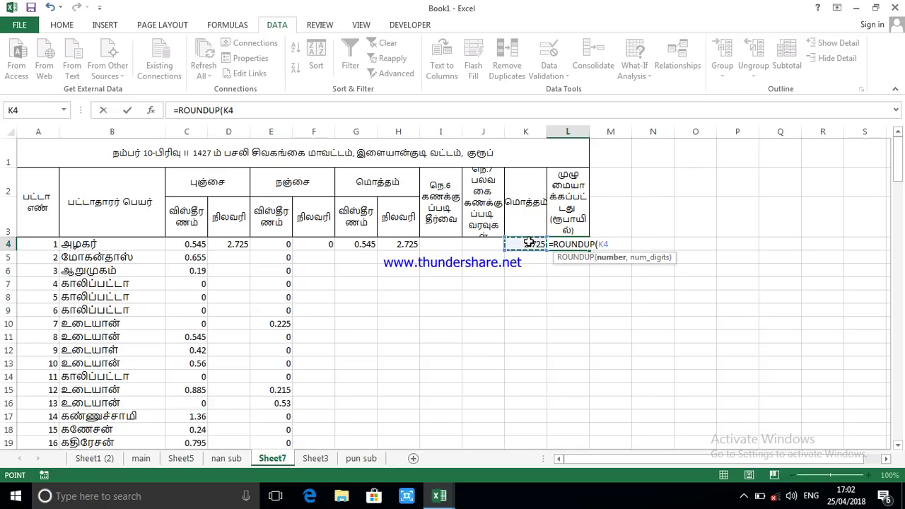
{"action": "type", "text": ","}
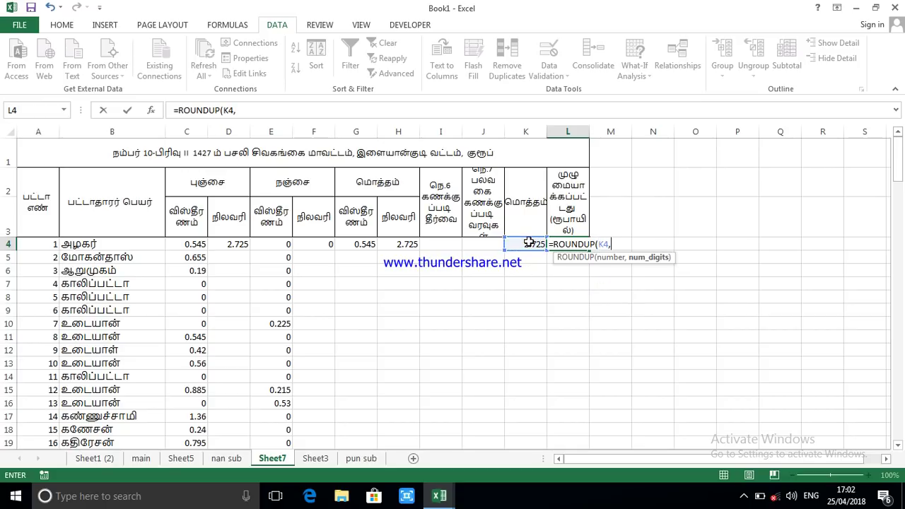
{"action": "type", "text": "0)"}
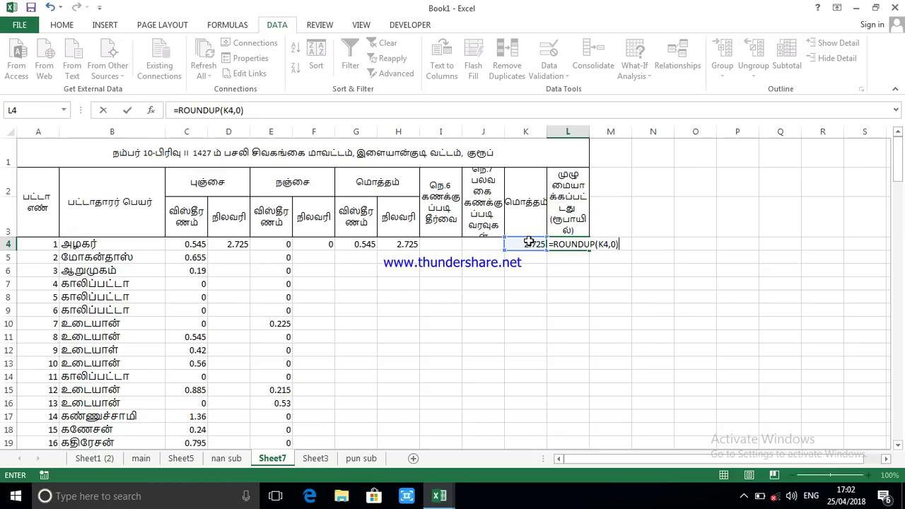
{"action": "key", "text": "Return"}
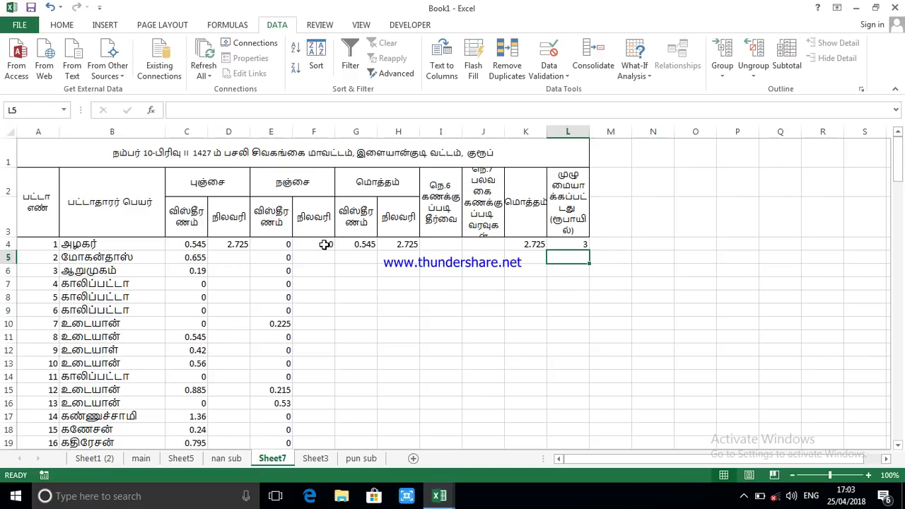
{"action": "left_click_drag", "start_coordinate": [325, 244], "coordinate": [580, 244]}
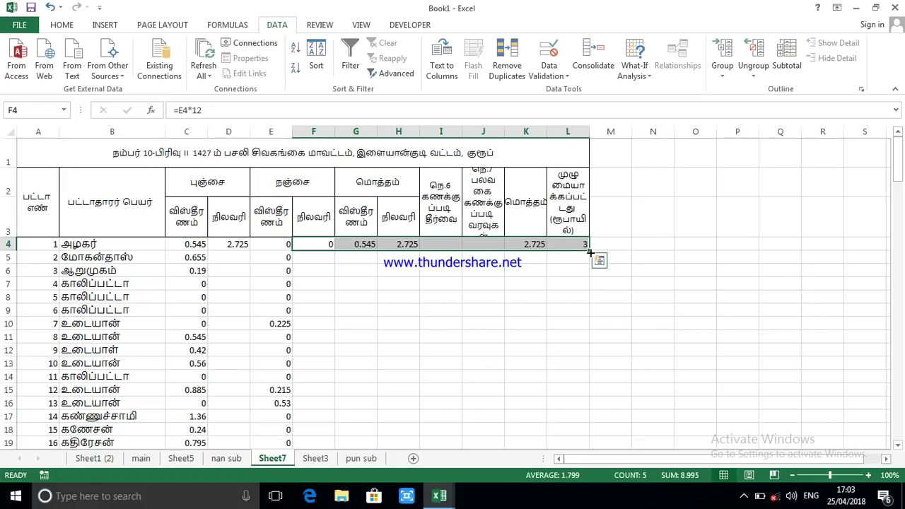
Fill the F4:L4 formulas and the D4 tax formula down all table rows
{"action": "double_click", "coordinate": [590, 249]}
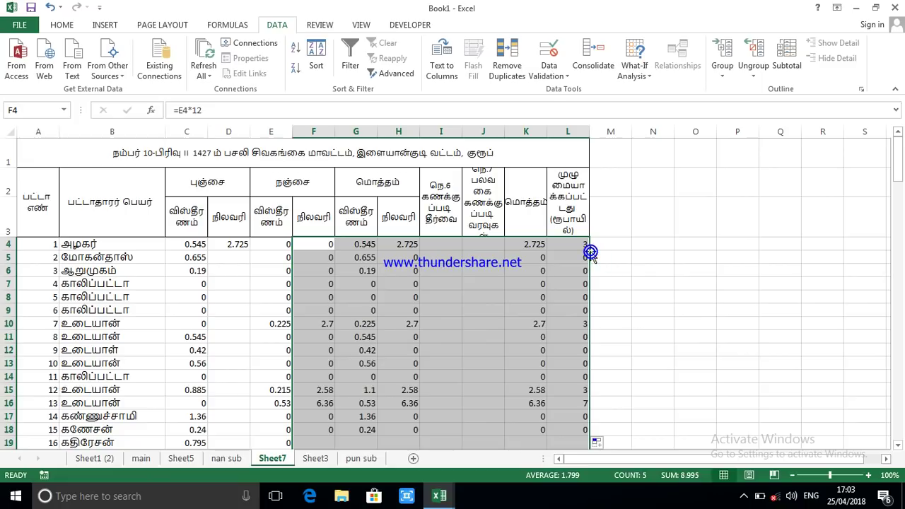
{"action": "left_click", "coordinate": [237, 246]}
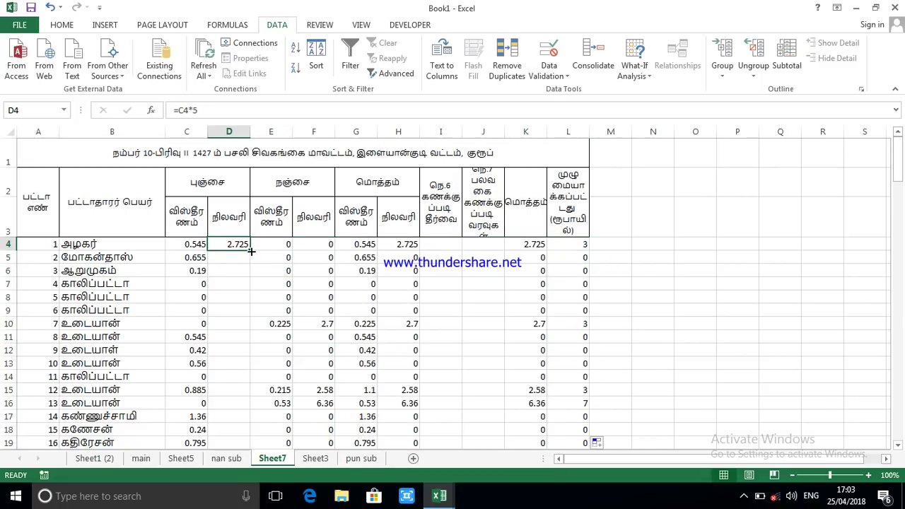
{"action": "double_click", "coordinate": [250, 250]}
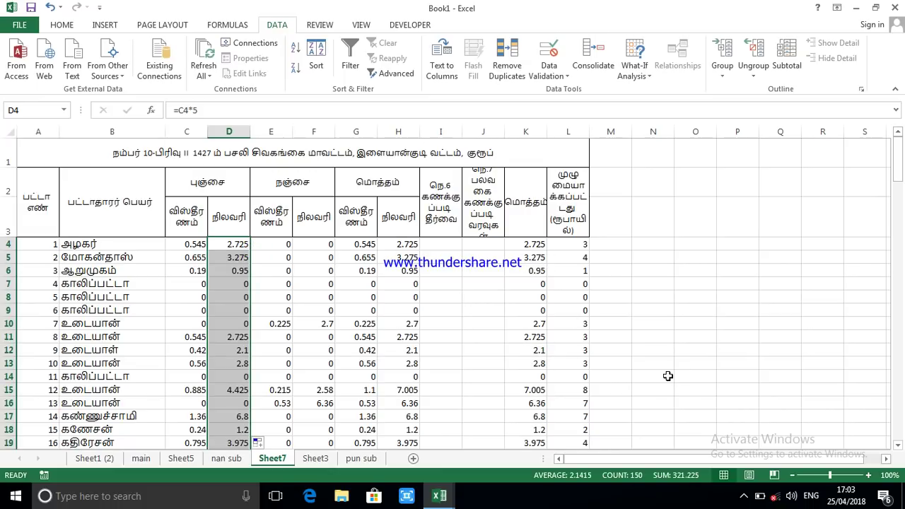
{"action": "scroll", "coordinate": [665, 374], "scroll_direction": "down", "scroll_amount": 3}
{"action": "scroll", "coordinate": [524, 375], "scroll_direction": "down", "scroll_amount": 3}
{"action": "scroll", "coordinate": [516, 371], "scroll_direction": "up", "scroll_amount": 6}
{"action": "scroll", "coordinate": [236, 332], "scroll_direction": "down", "scroll_amount": 4}
{"action": "scroll", "coordinate": [236, 332], "scroll_direction": "up", "scroll_amount": 4}
{"action": "scroll", "coordinate": [312, 311], "scroll_direction": "down", "scroll_amount": 6}
{"action": "scroll", "coordinate": [313, 310], "scroll_direction": "up", "scroll_amount": 4}
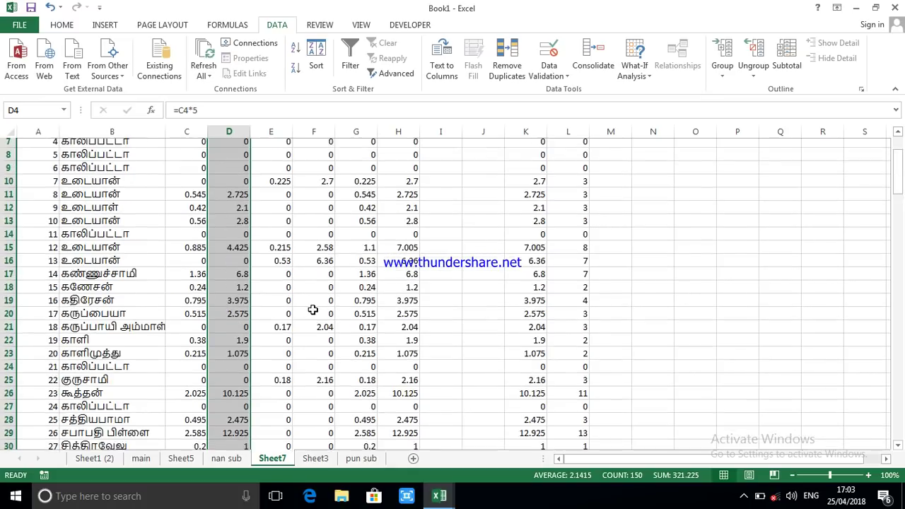
{"action": "scroll", "coordinate": [313, 309], "scroll_direction": "up", "scroll_amount": 2}
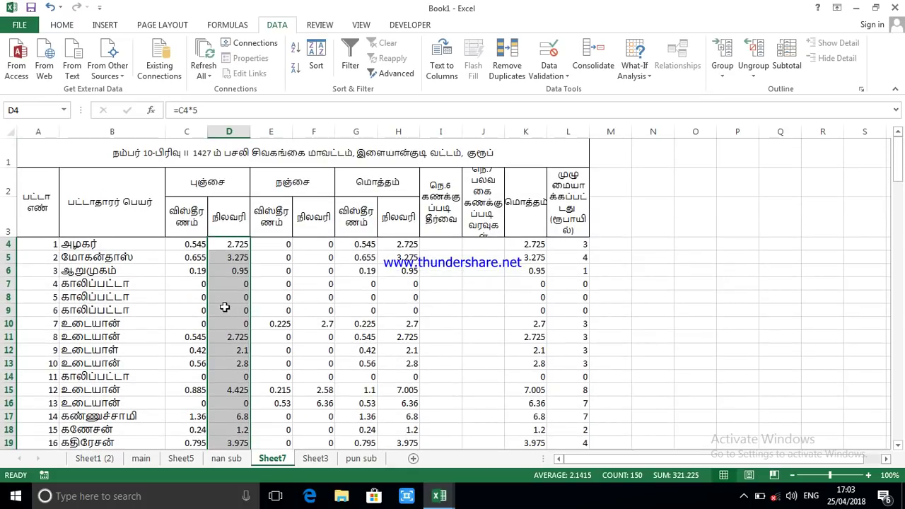
{"action": "scroll", "coordinate": [266, 272], "scroll_direction": "down", "scroll_amount": 5}
{"action": "scroll", "coordinate": [267, 273], "scroll_direction": "down", "scroll_amount": 11}
{"action": "scroll", "coordinate": [296, 297], "scroll_direction": "up", "scroll_amount": 4}
{"action": "scroll", "coordinate": [297, 300], "scroll_direction": "up", "scroll_amount": 9}
{"action": "scroll", "coordinate": [297, 300], "scroll_direction": "up", "scroll_amount": 3}
{"action": "scroll", "coordinate": [620, 280], "scroll_direction": "down", "scroll_amount": 6}
{"action": "scroll", "coordinate": [429, 283], "scroll_direction": "up", "scroll_amount": 6}
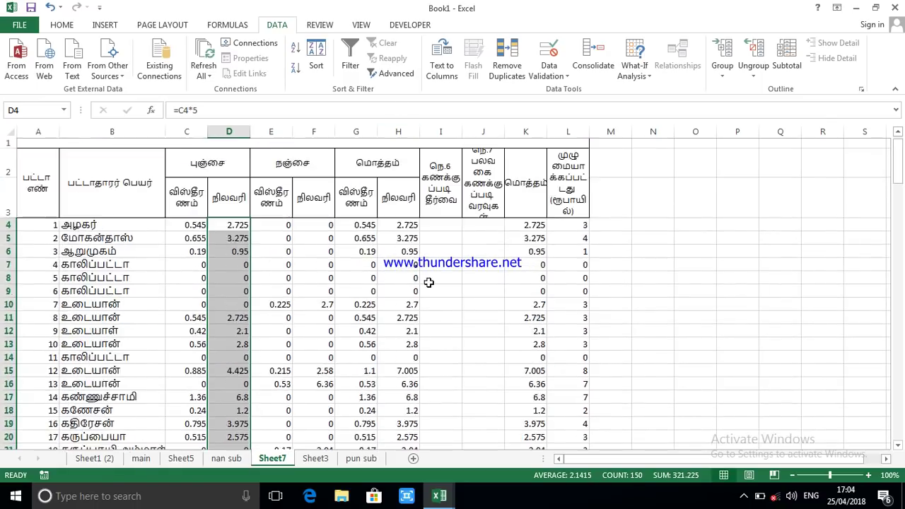
{"action": "left_click", "coordinate": [450, 286]}
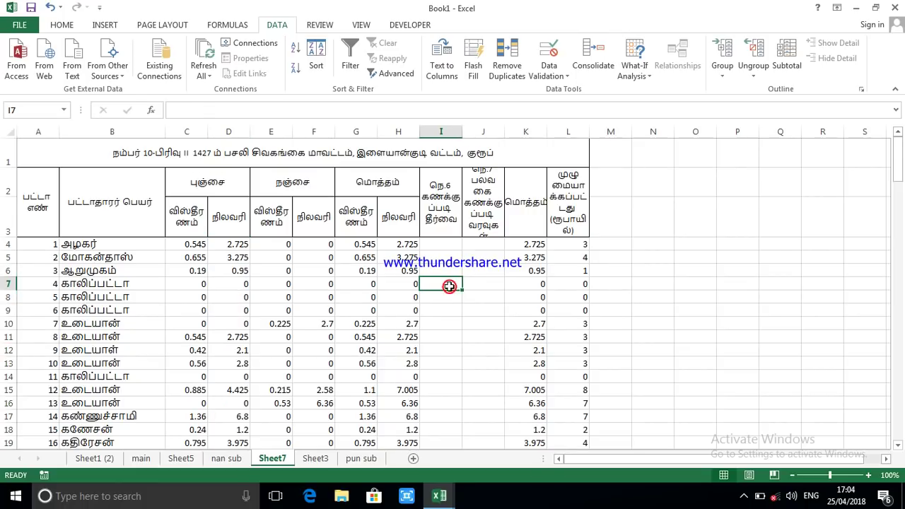
{"action": "left_click", "coordinate": [744, 496]}
{"action": "left_click", "coordinate": [746, 471]}
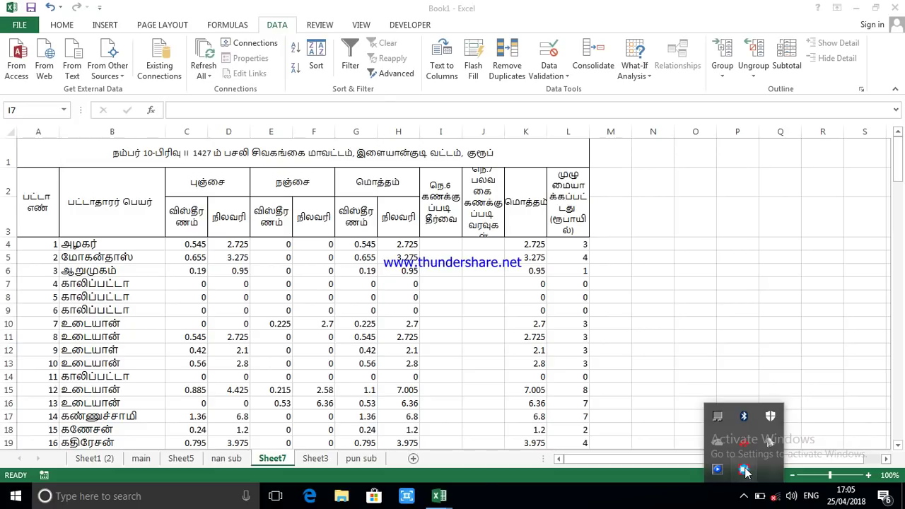